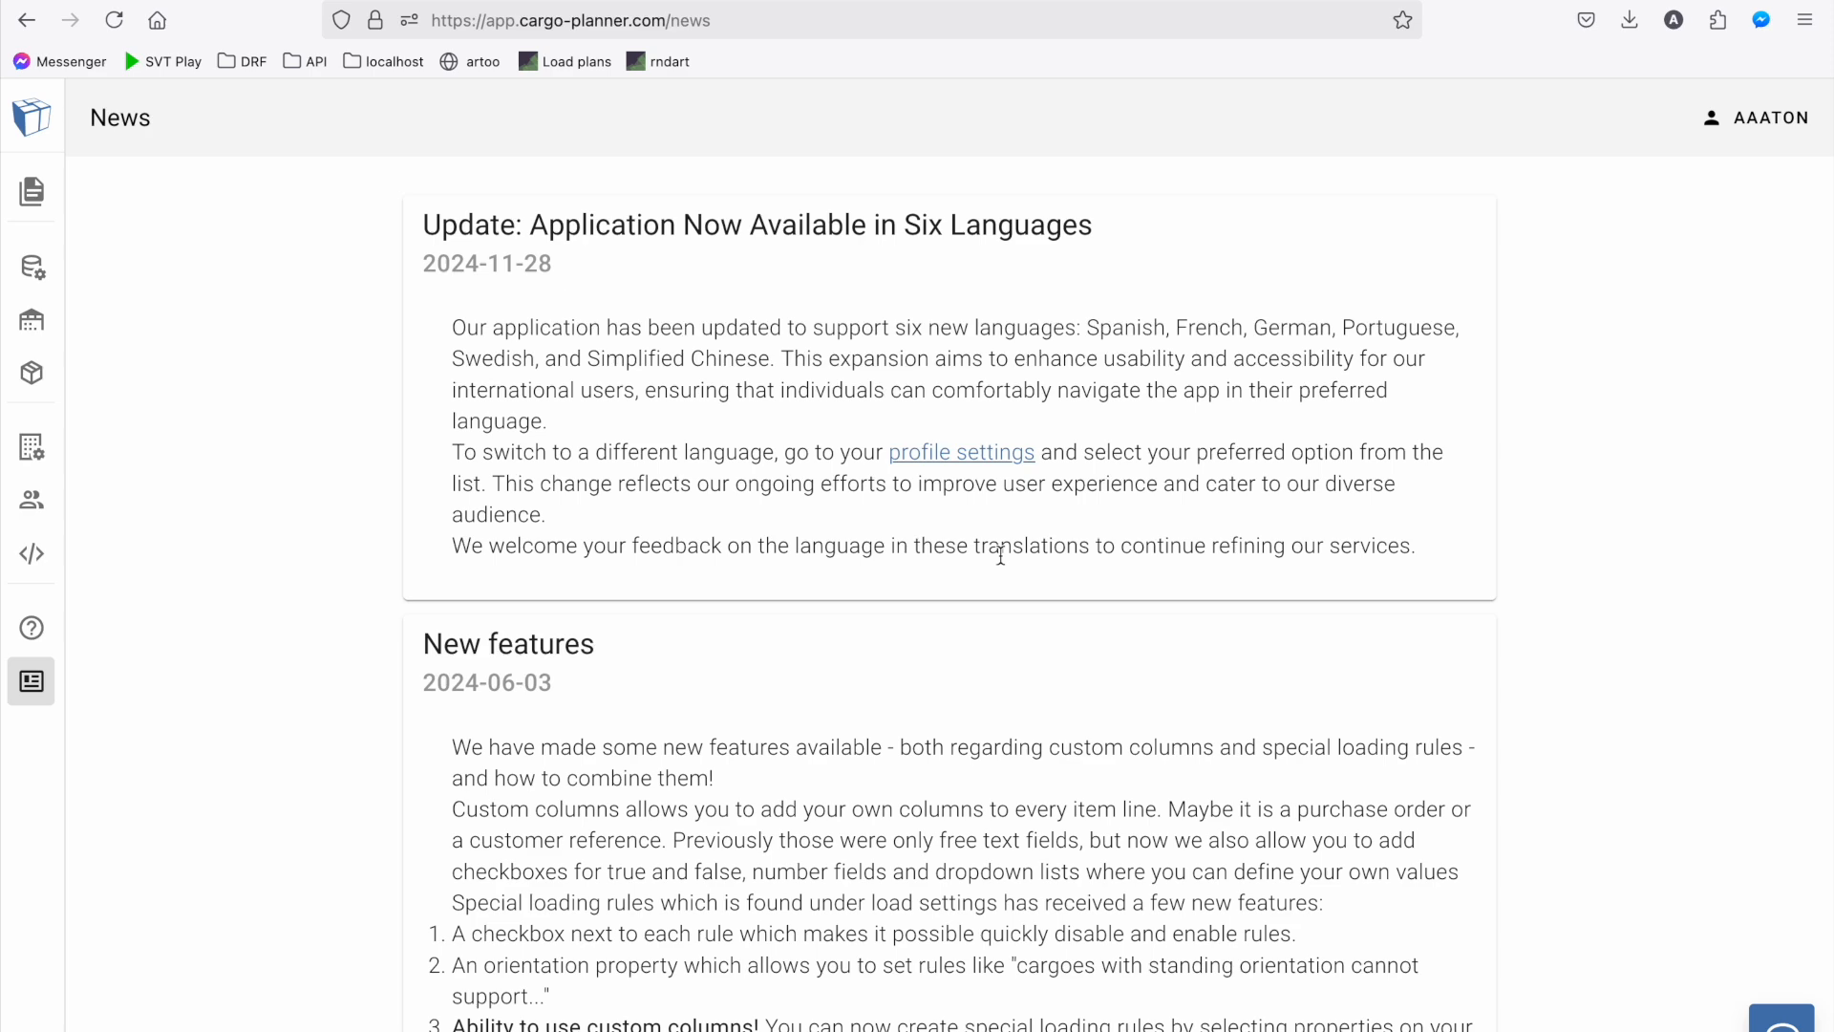
# Create a new loadlist named "Example loadplan" of type Sea in the default project
pyautogui.click(31, 117)
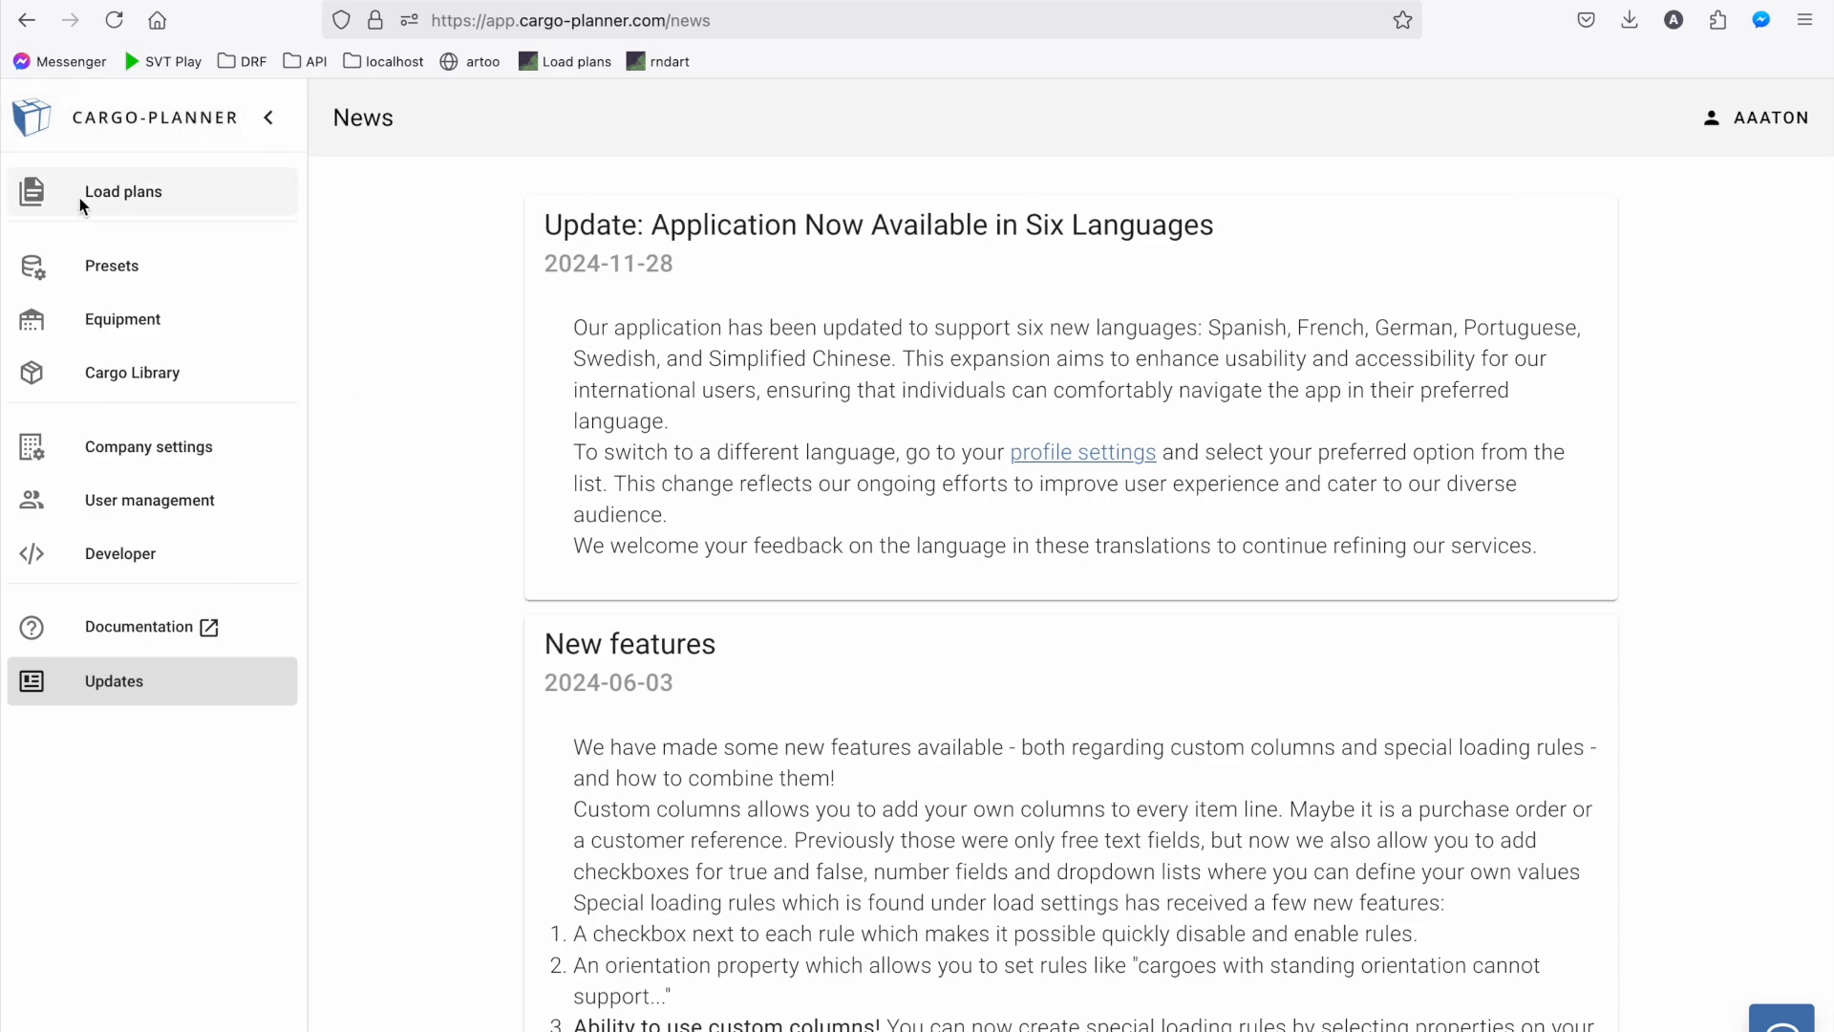
pyautogui.click(79, 196)
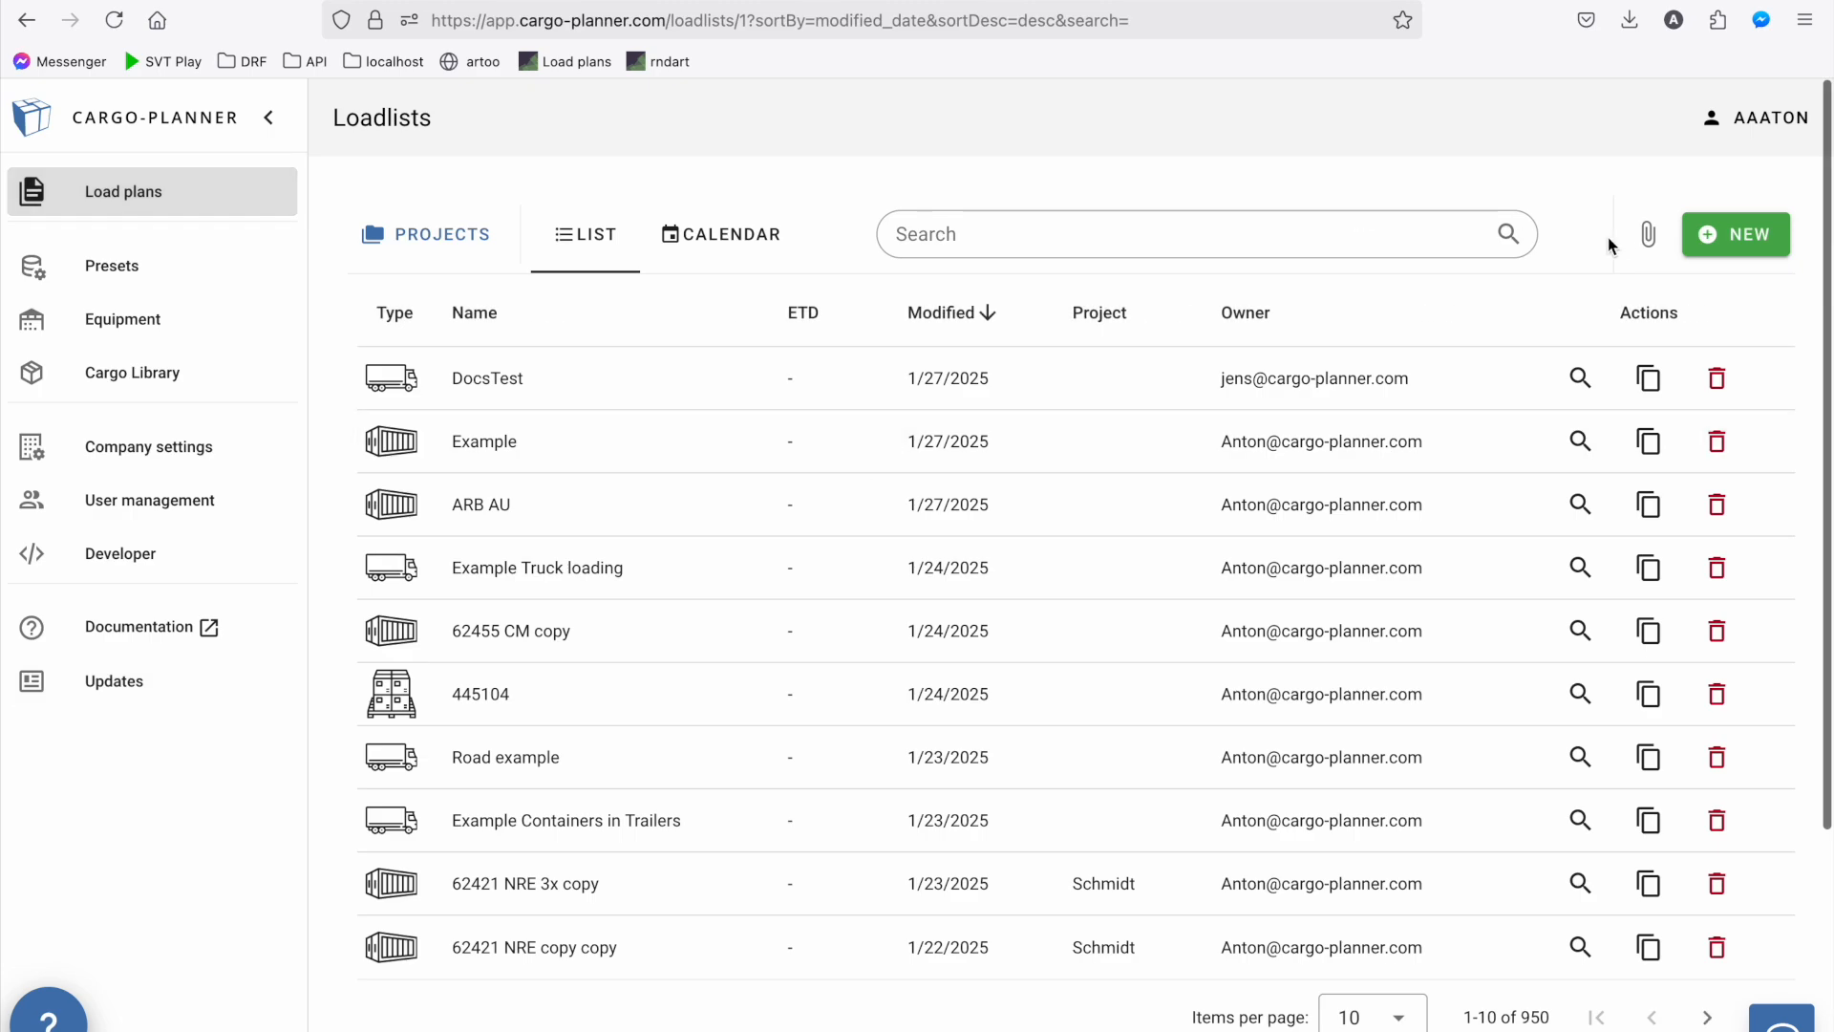
pyautogui.click(1737, 234)
pyautogui.click(879, 303)
pyautogui.write('E')
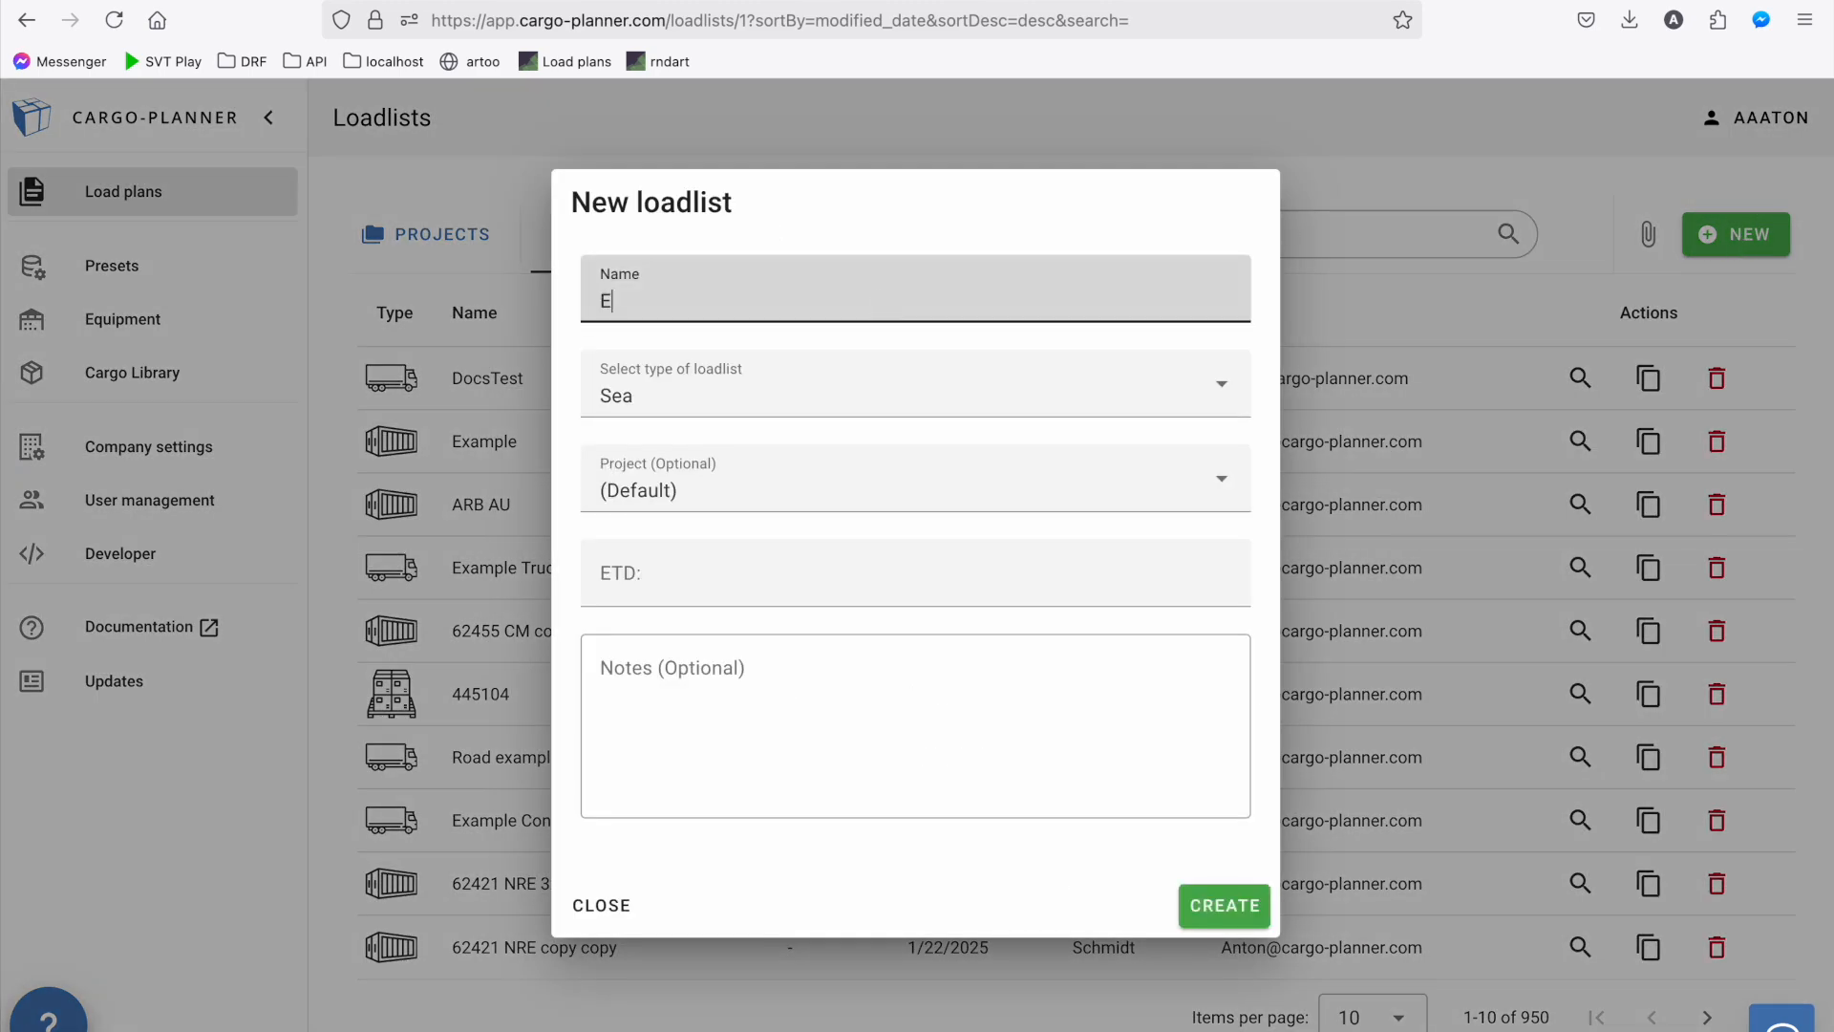
pyautogui.write('xample loadplan')
pyautogui.click(770, 402)
pyautogui.click(667, 457)
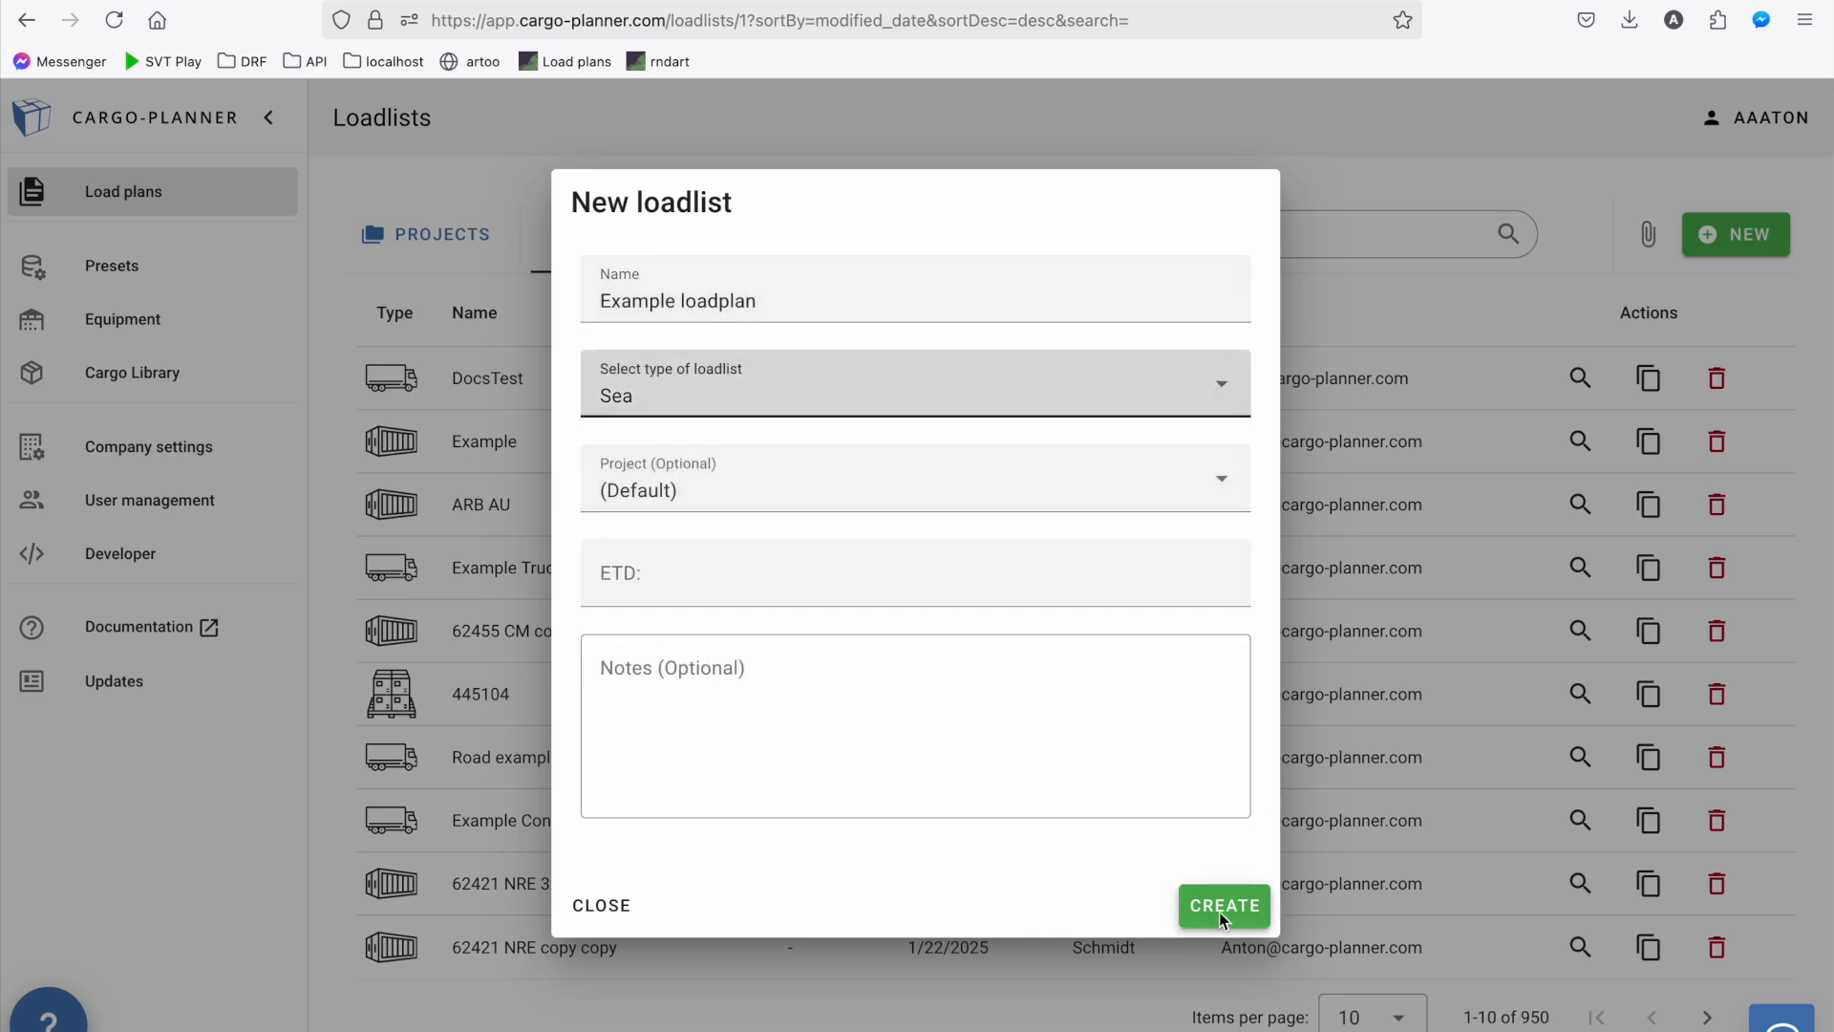
pyautogui.click(1219, 907)
pyautogui.click(270, 116)
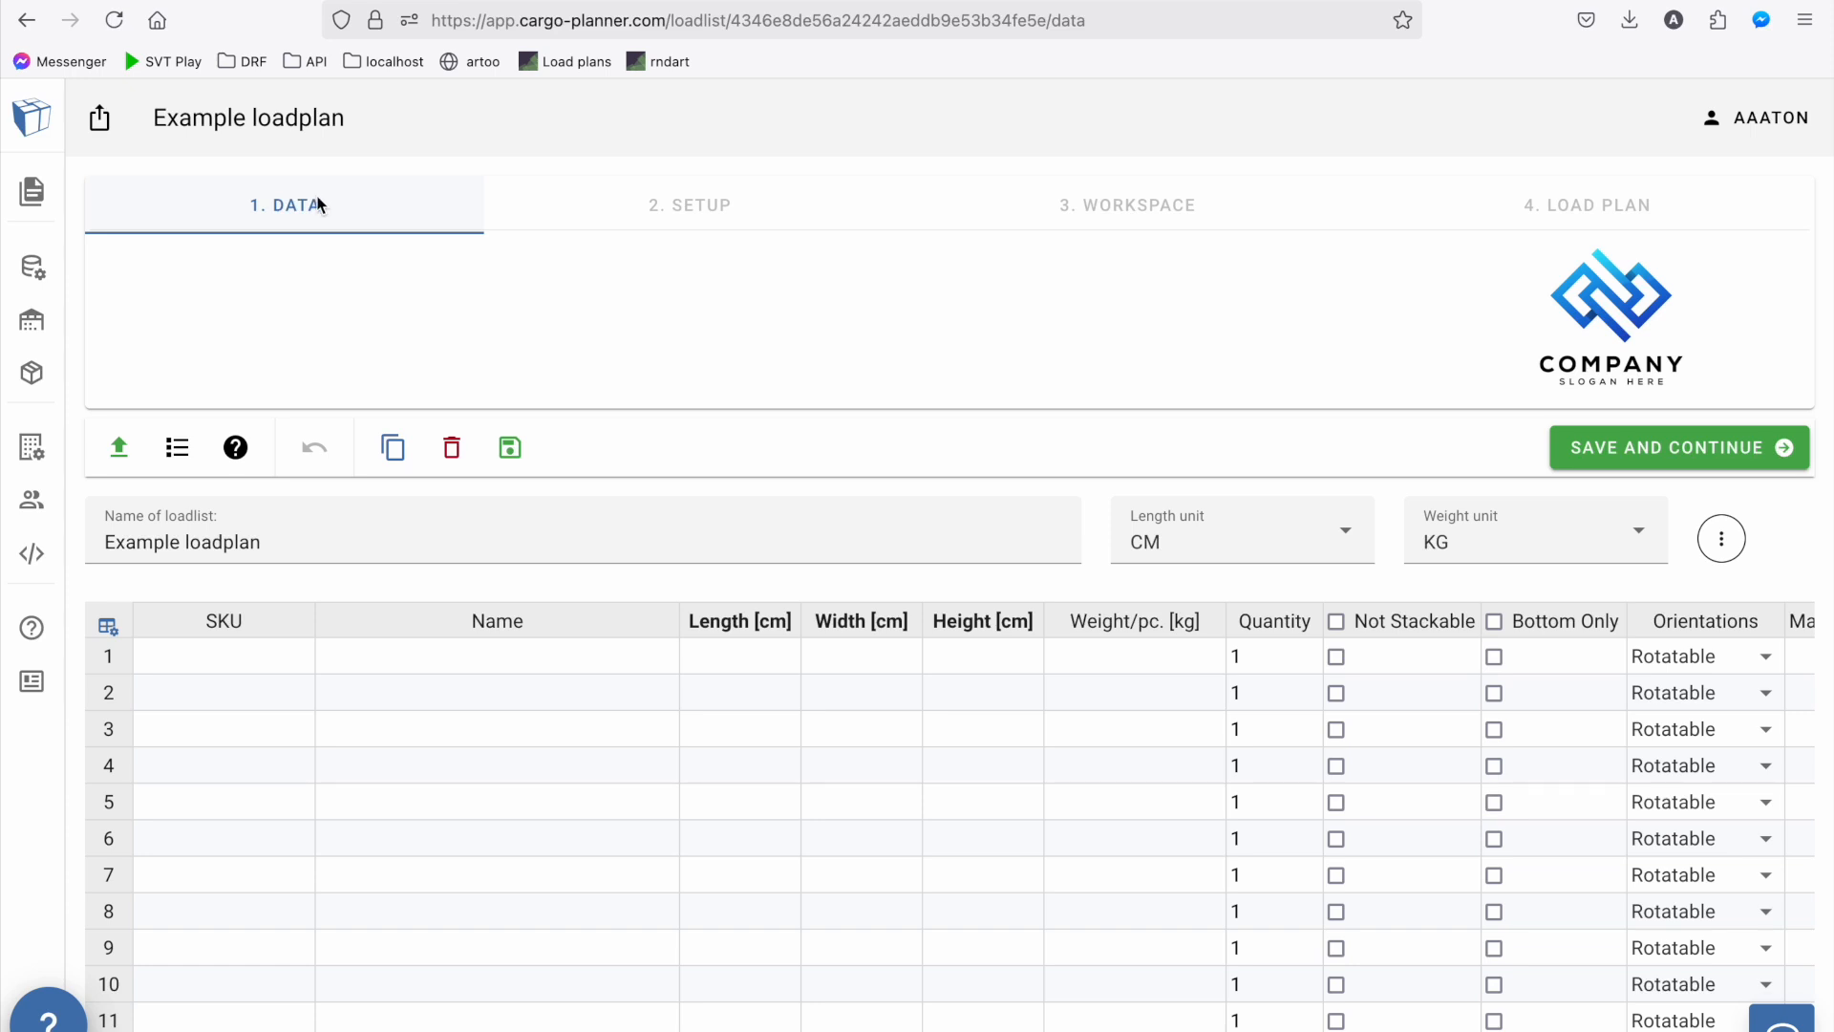
# Import the cargo items from the Excel file "Custom-Example (larger).xlsx", replacing the current data
pyautogui.click(119, 447)
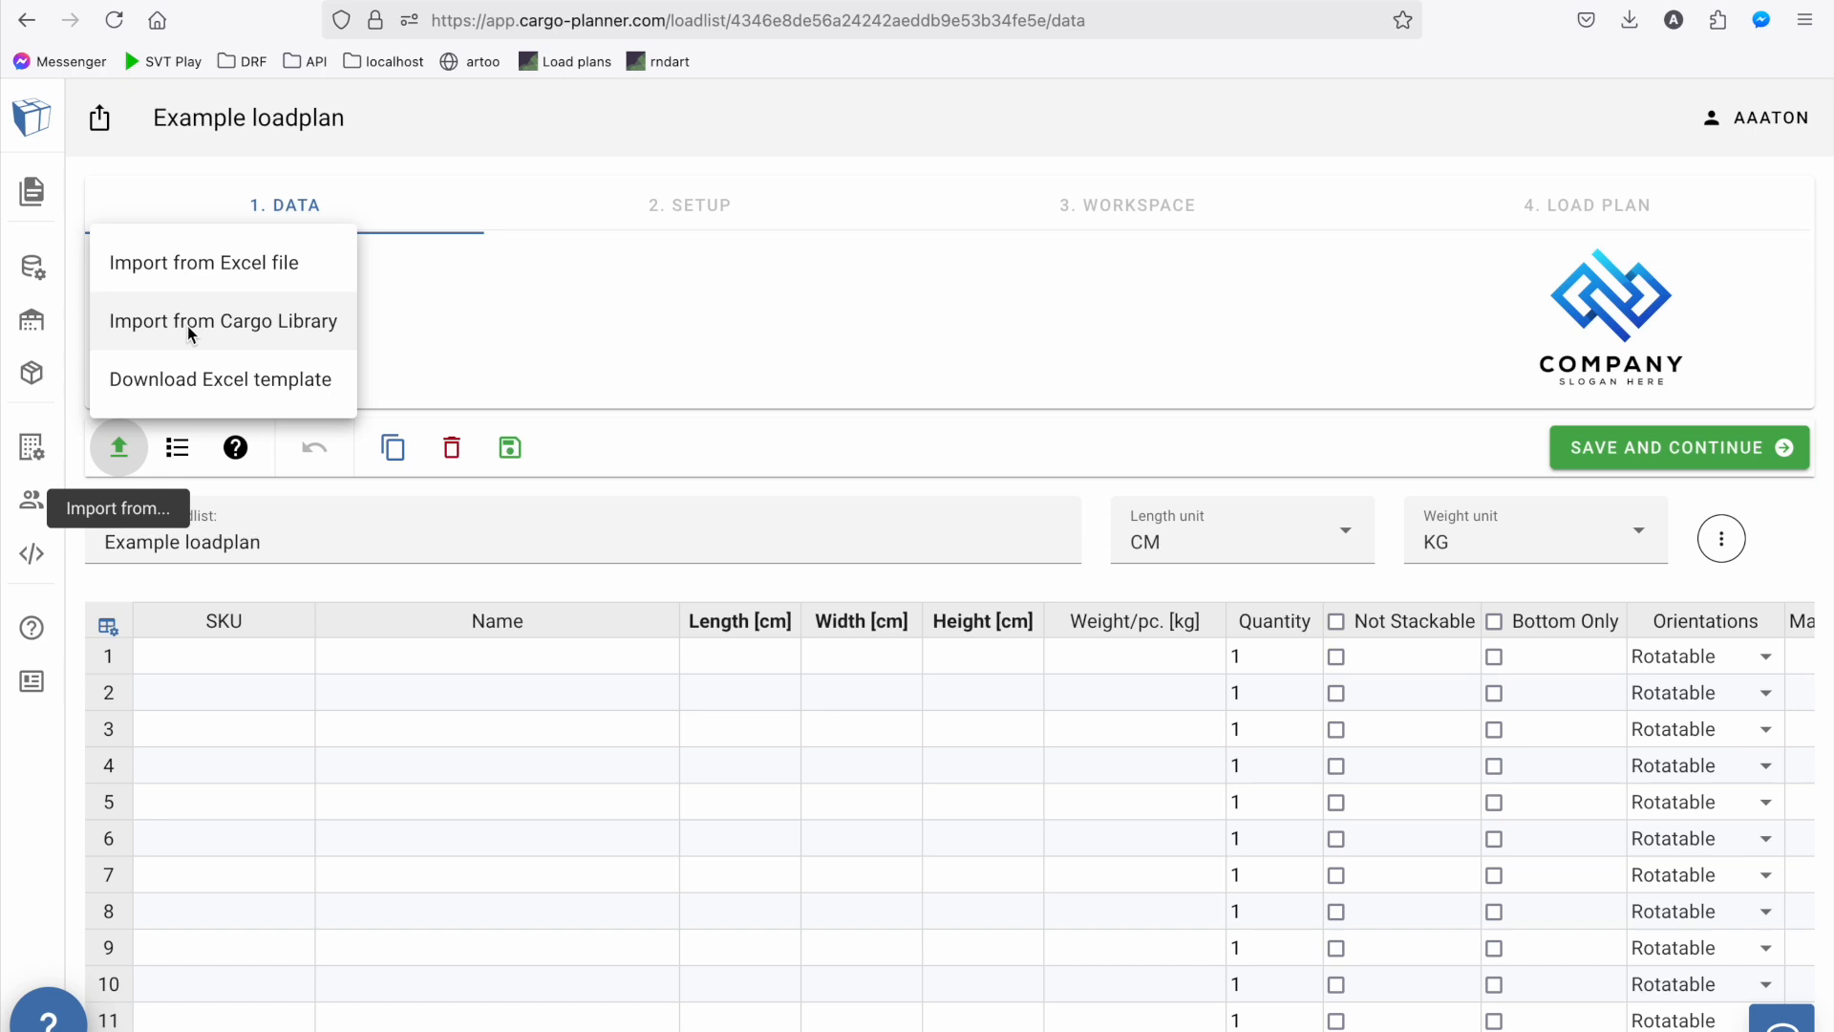
pyautogui.click(201, 262)
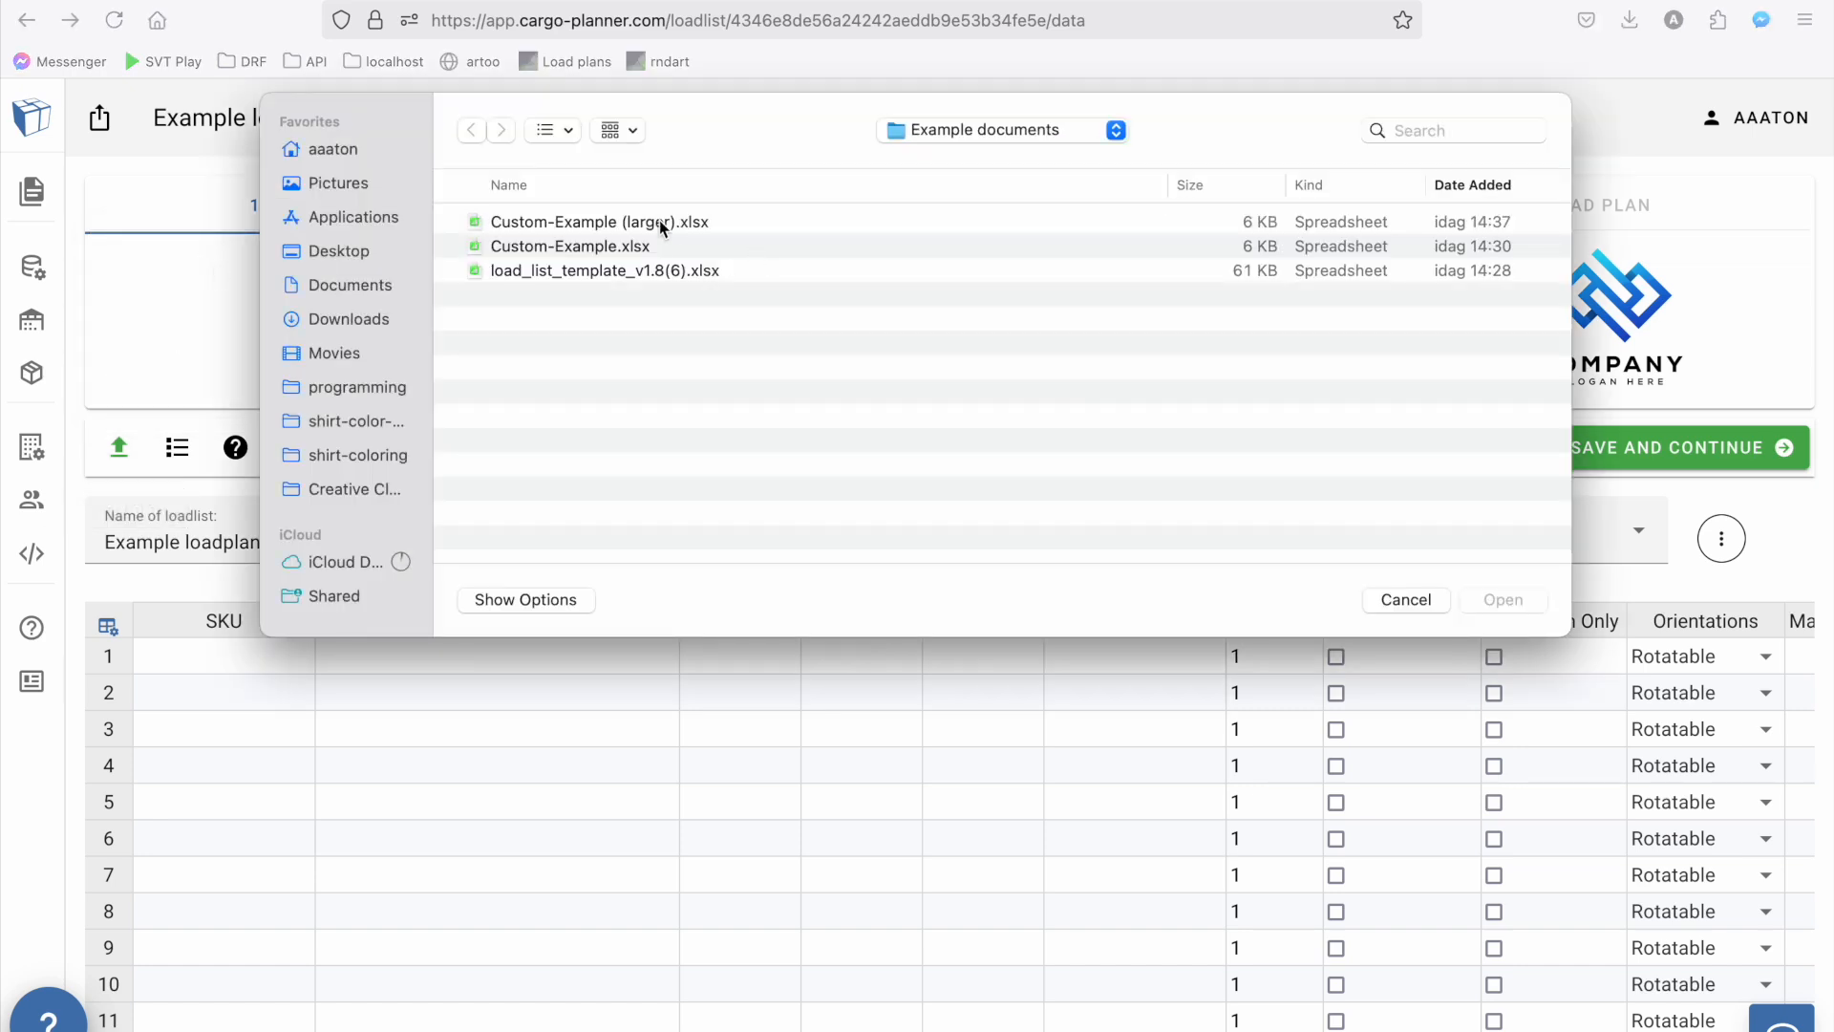
pyautogui.click(661, 224)
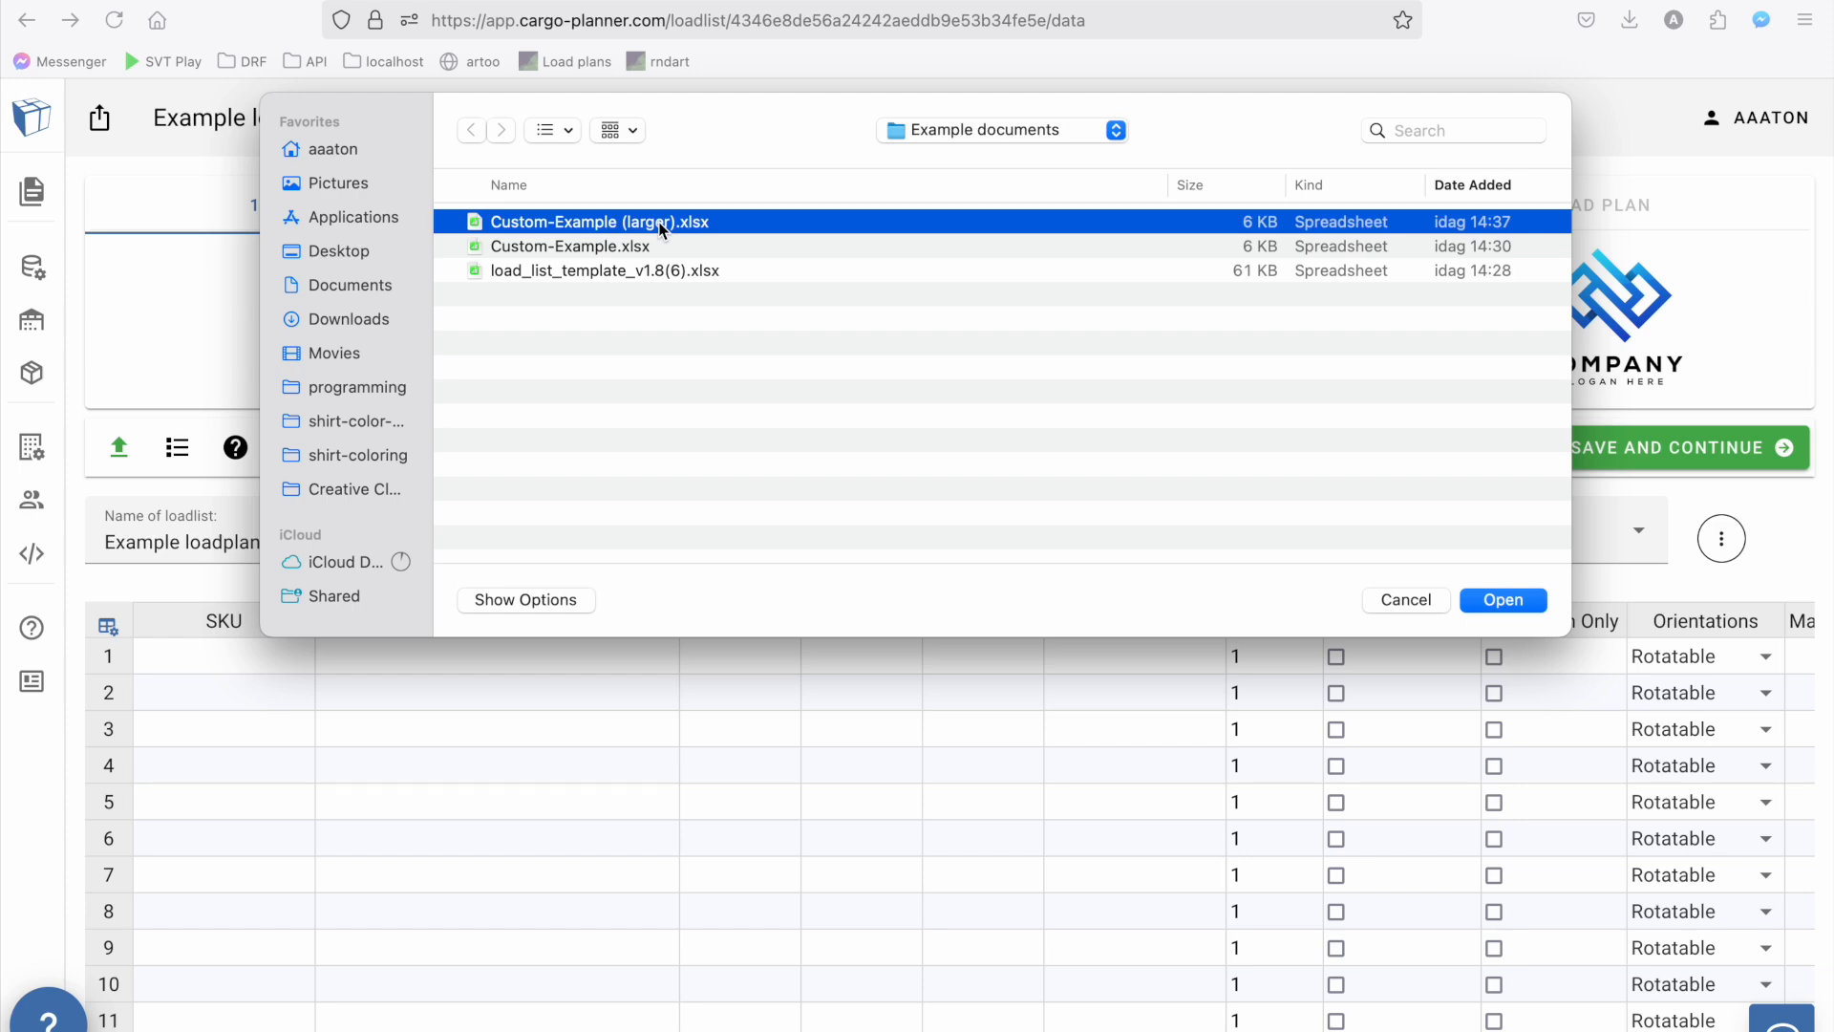
pyautogui.doubleClick(661, 225)
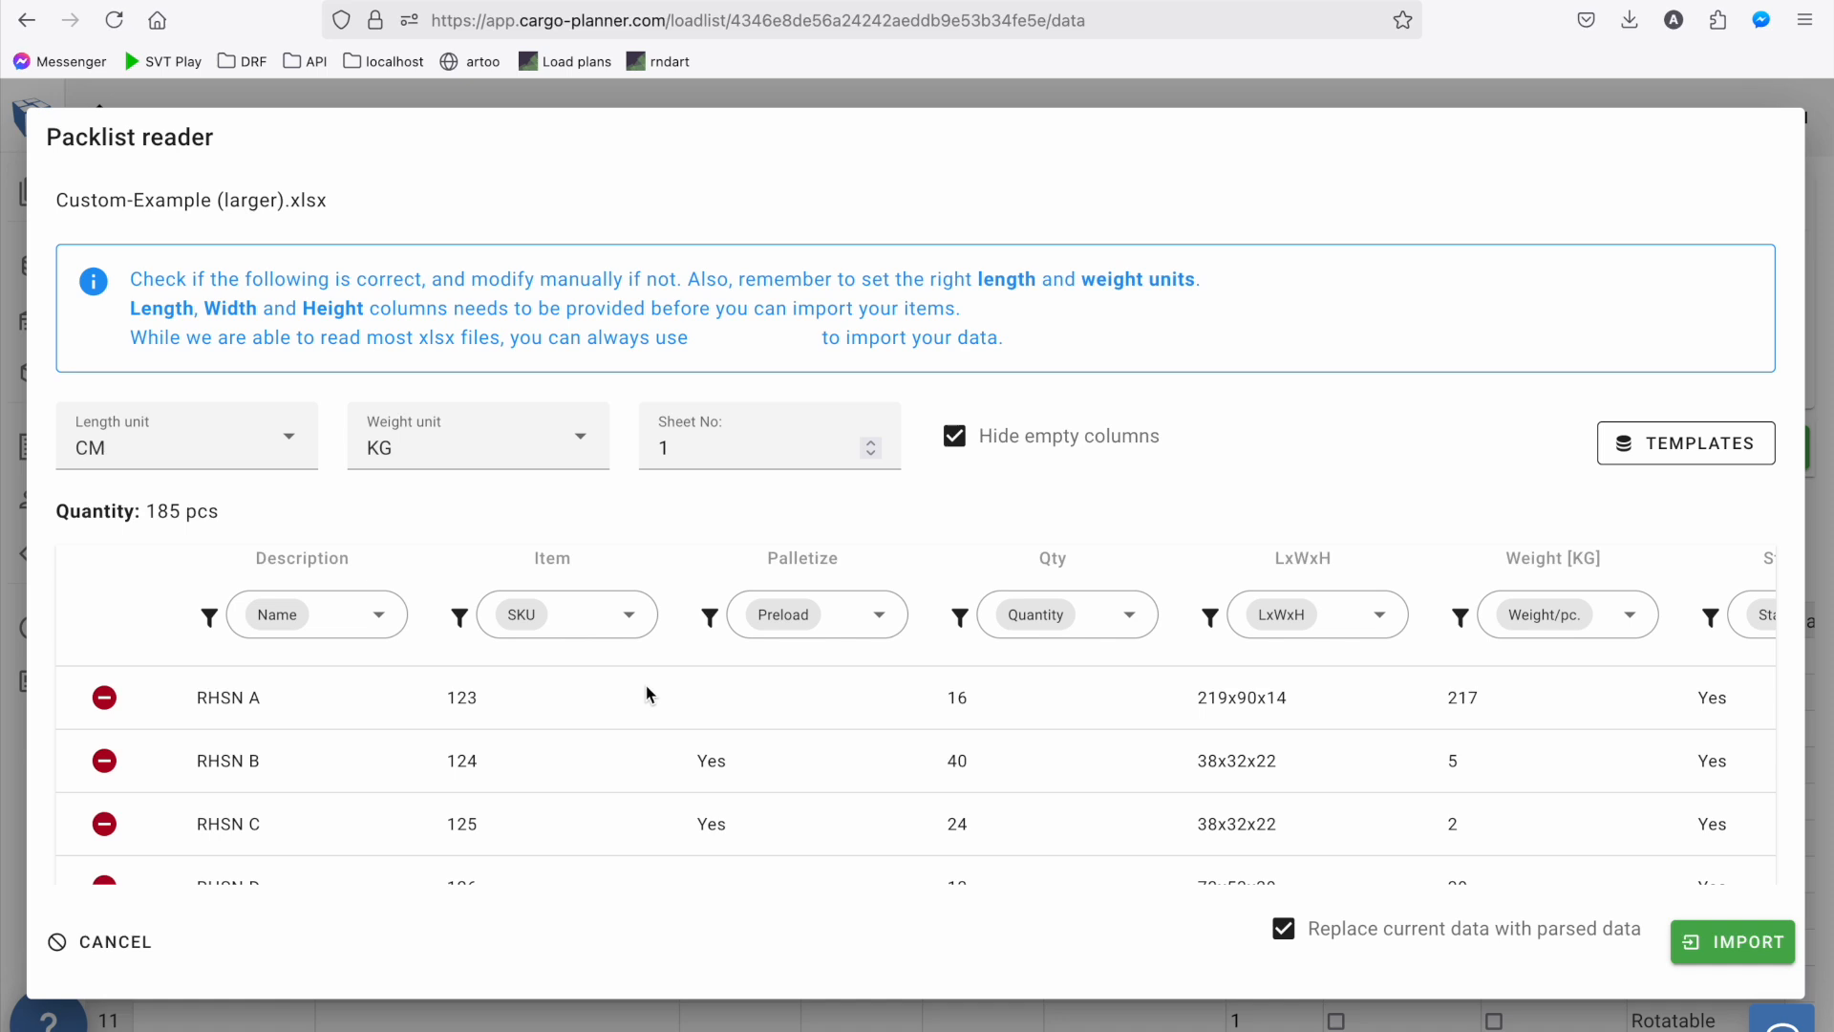
pyautogui.hscroll(5, 647, 695)
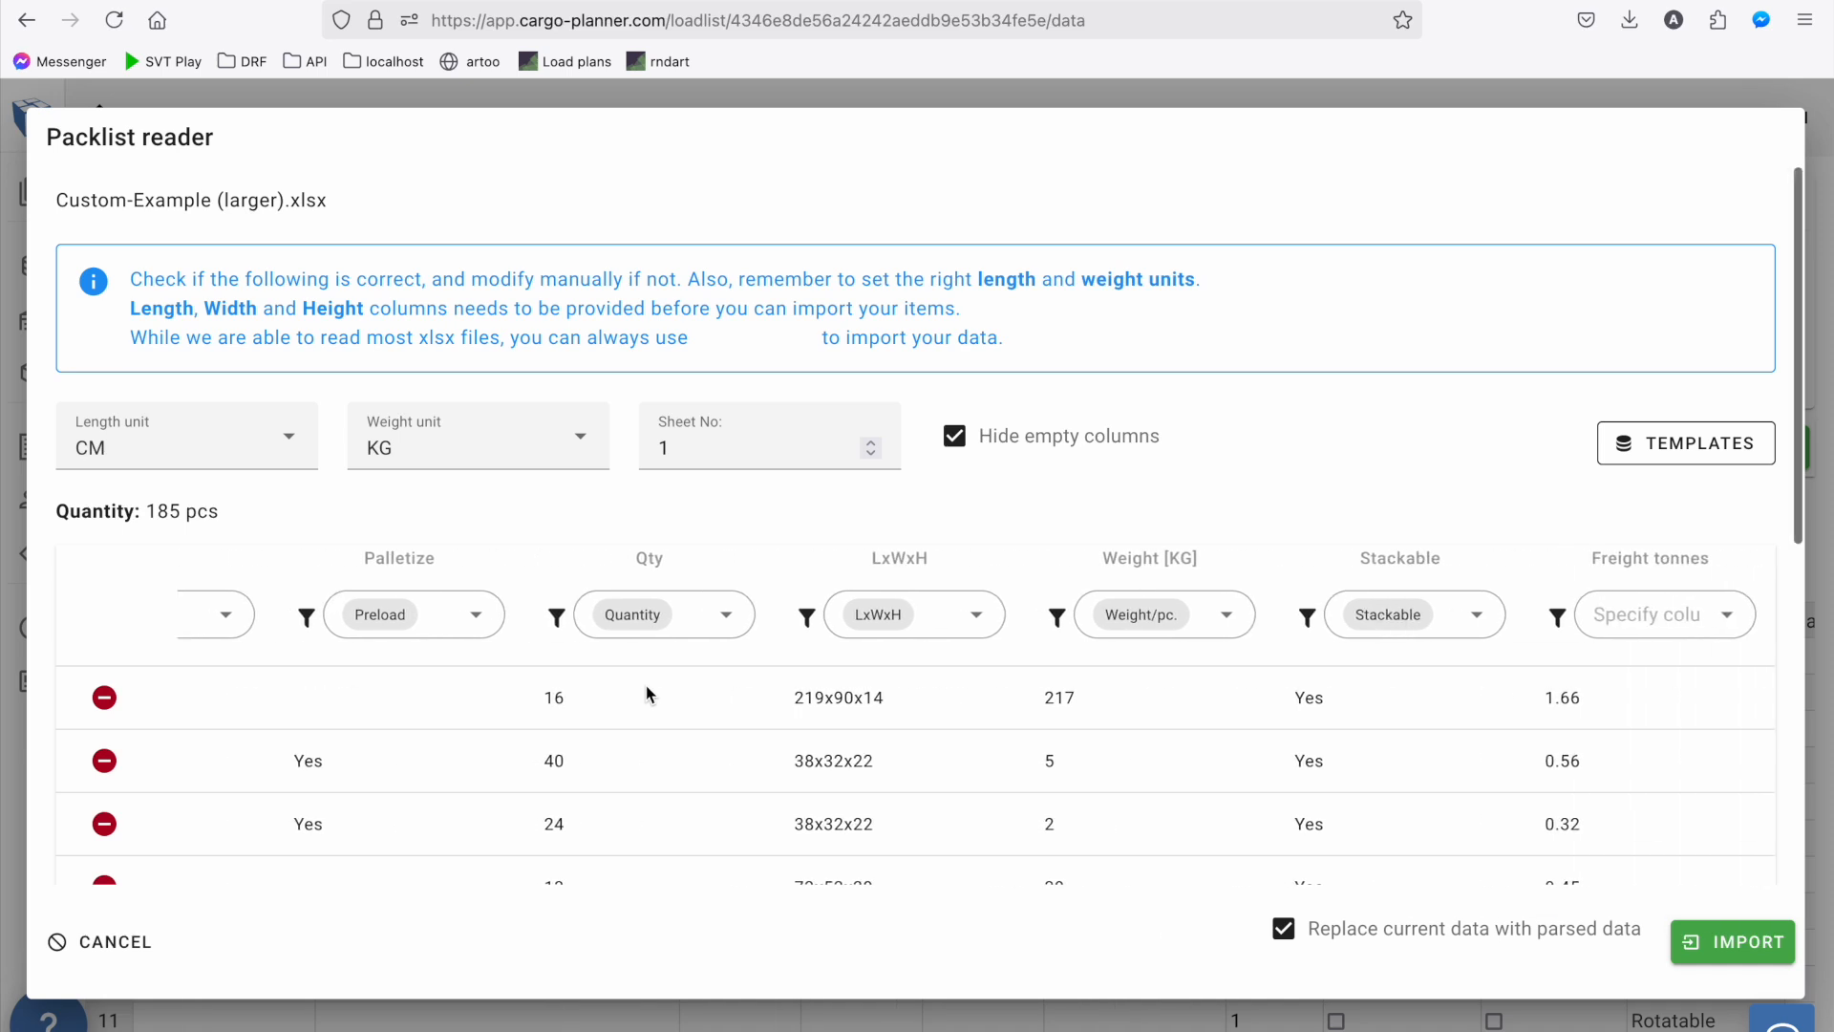
pyautogui.hscroll(-5, 647, 694)
pyautogui.hscroll(1, 648, 694)
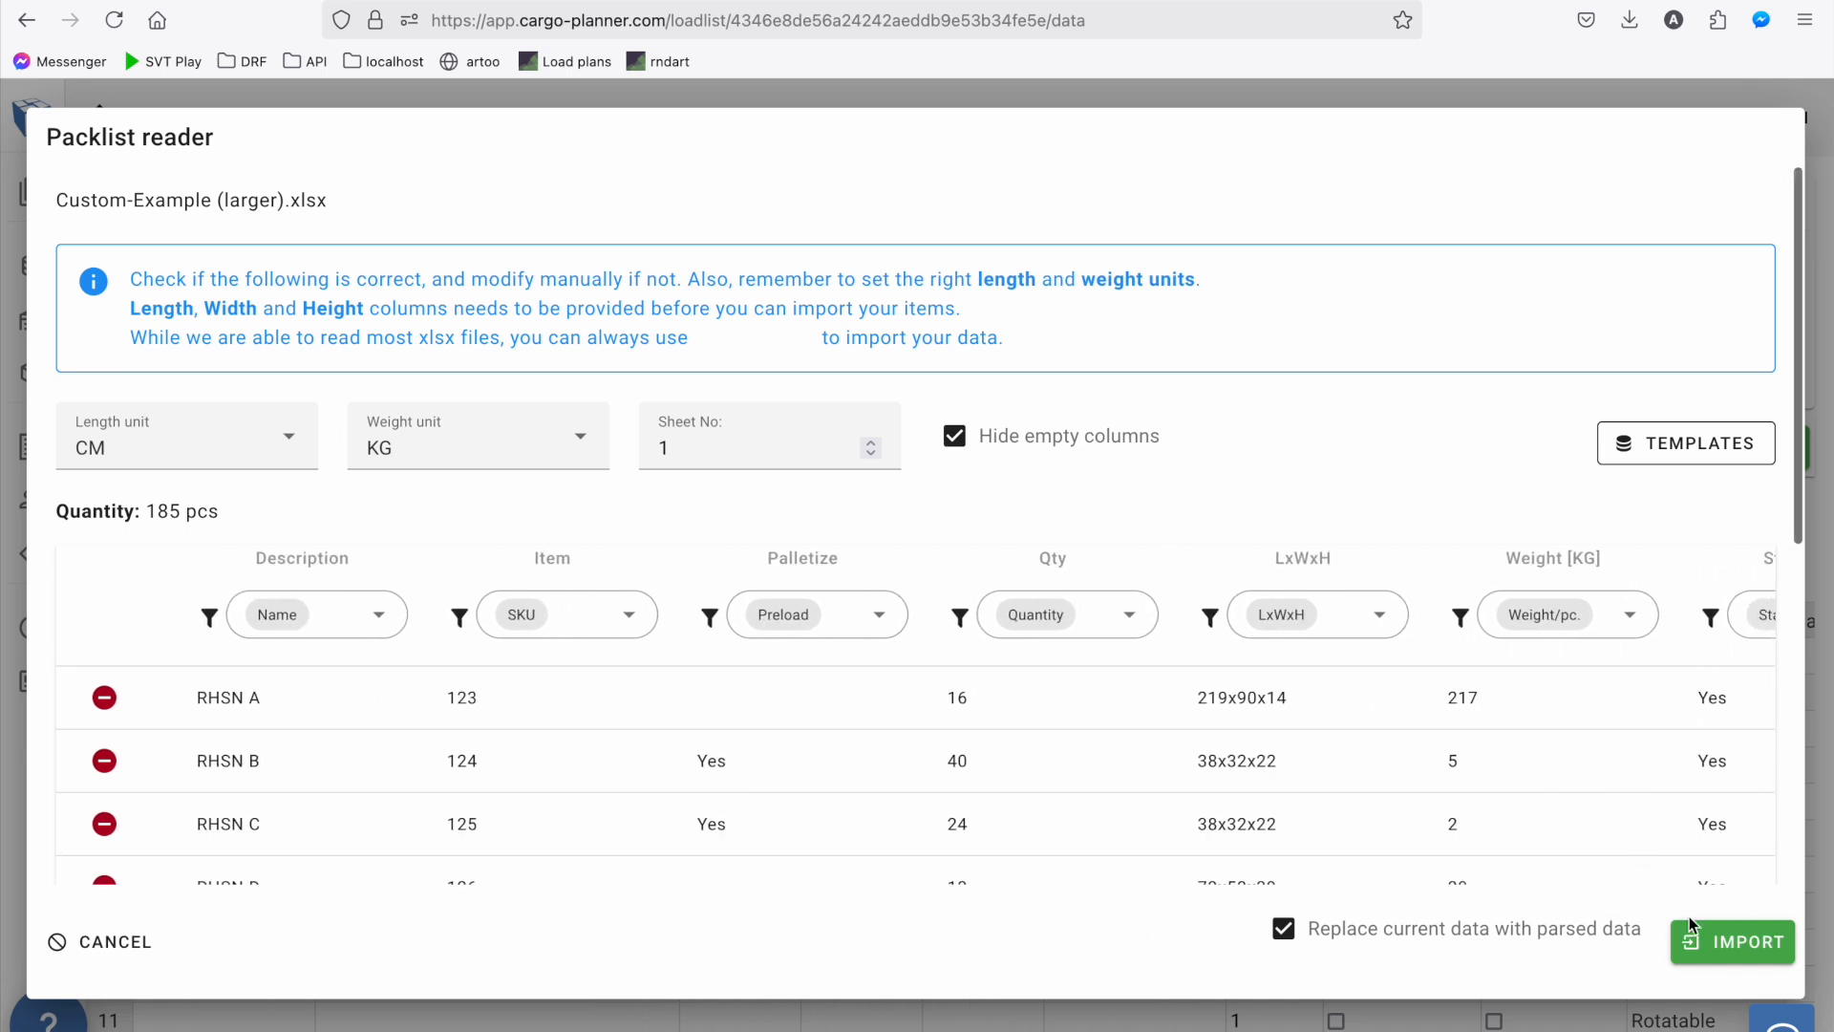
pyautogui.click(1706, 942)
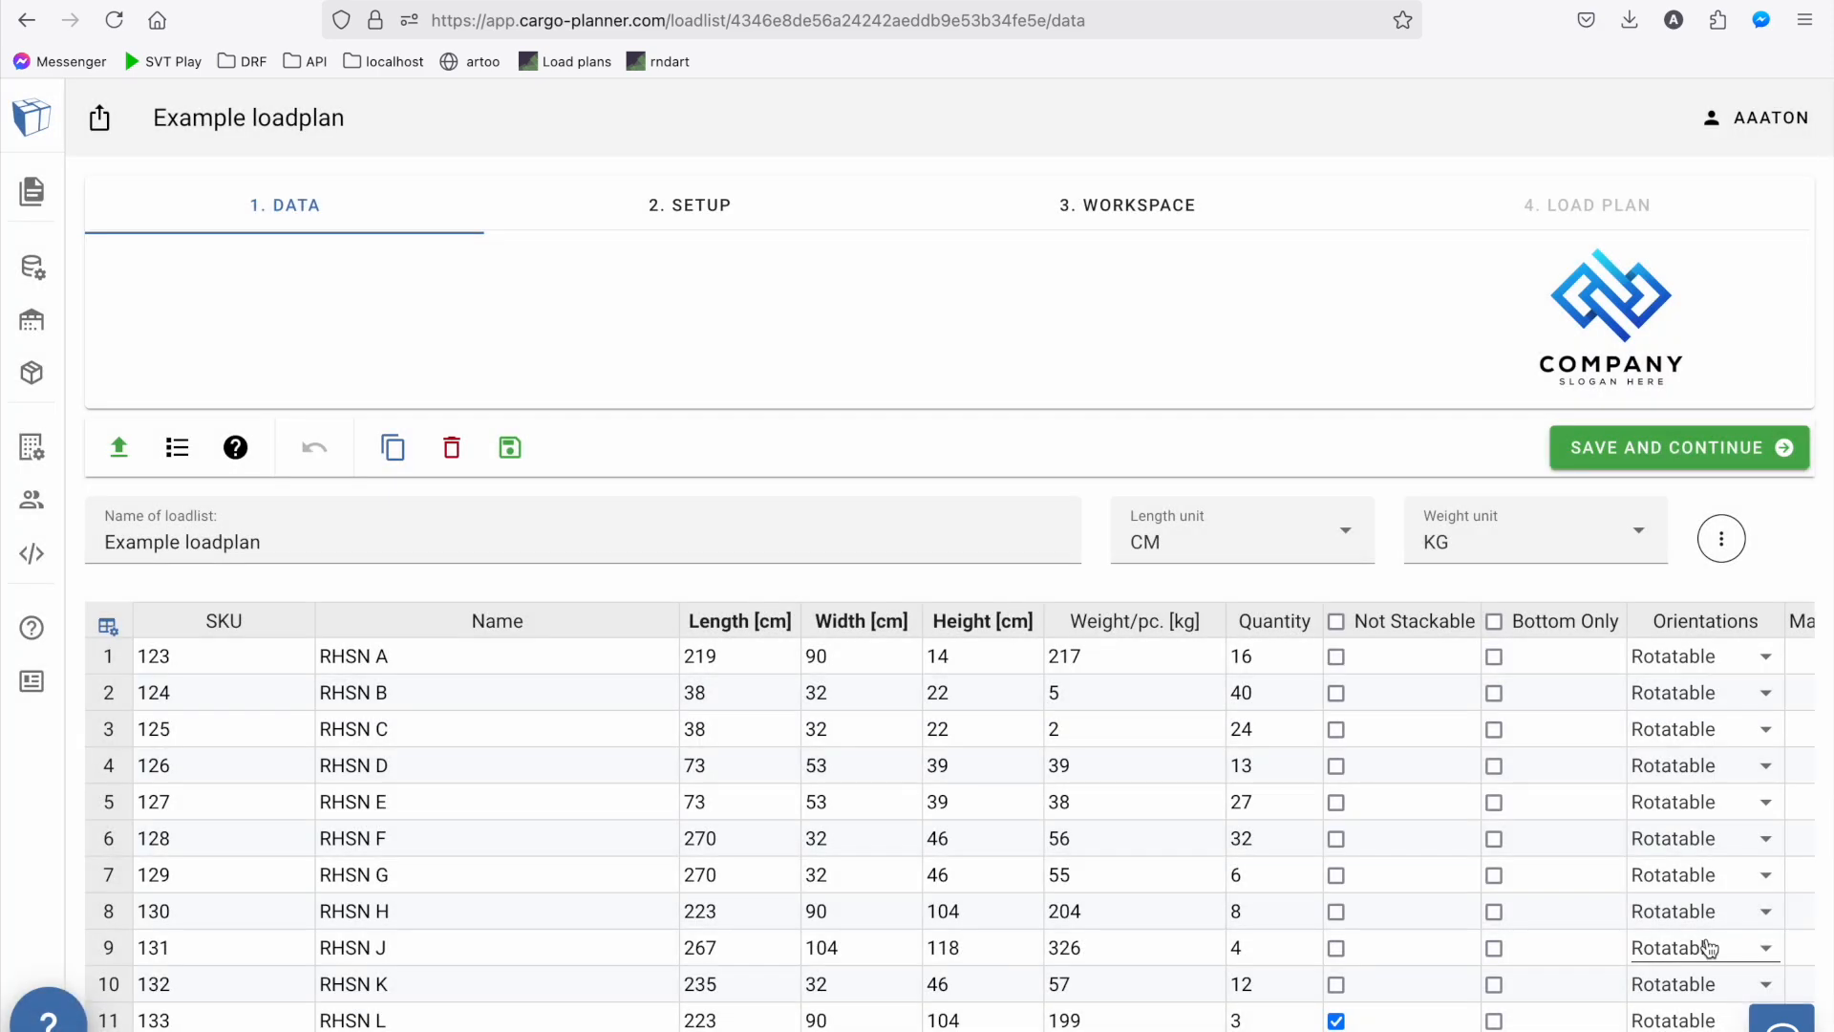
# Check the imported cargo rows, including the quantity and preload columns, and save them to continue to the equipment setup
pyautogui.scroll(-1, 871, 732)
pyautogui.scroll(1, 870, 731)
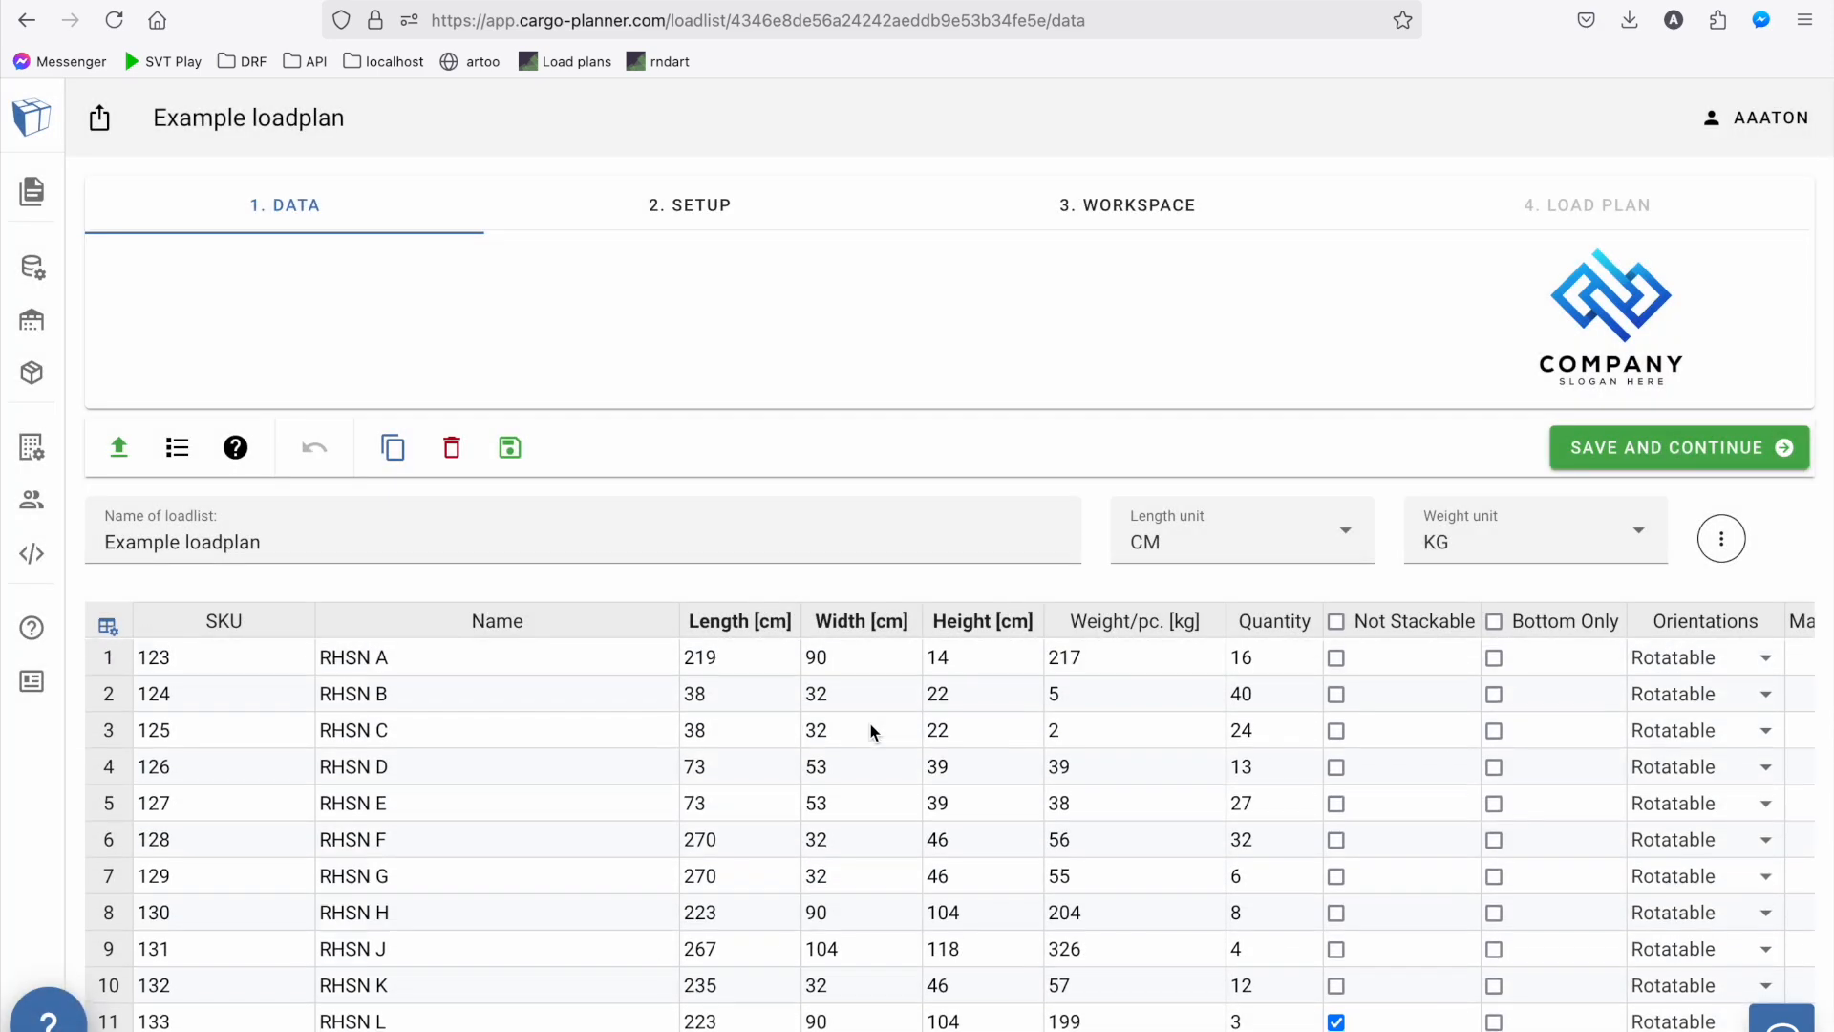
pyautogui.moveTo(1272, 661); pyautogui.dragTo(1277, 958)
pyautogui.click(1282, 960)
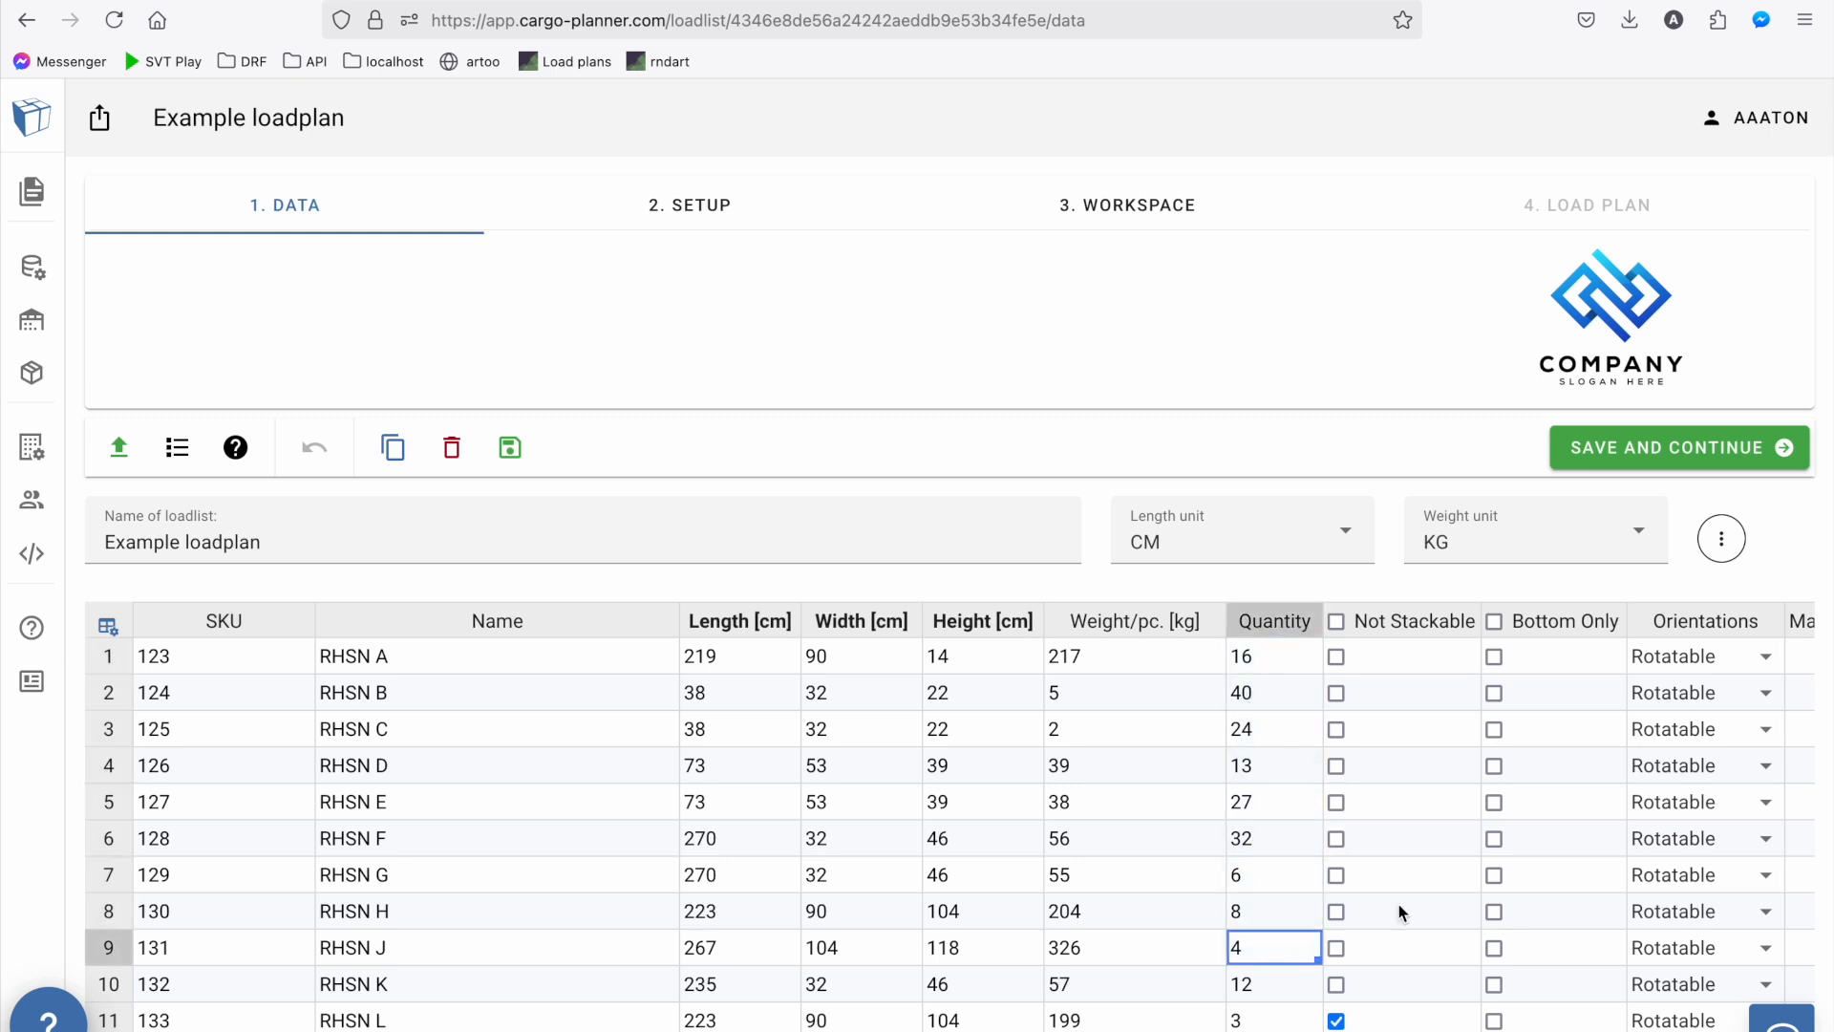
pyautogui.hscroll(10, 1372, 1024)
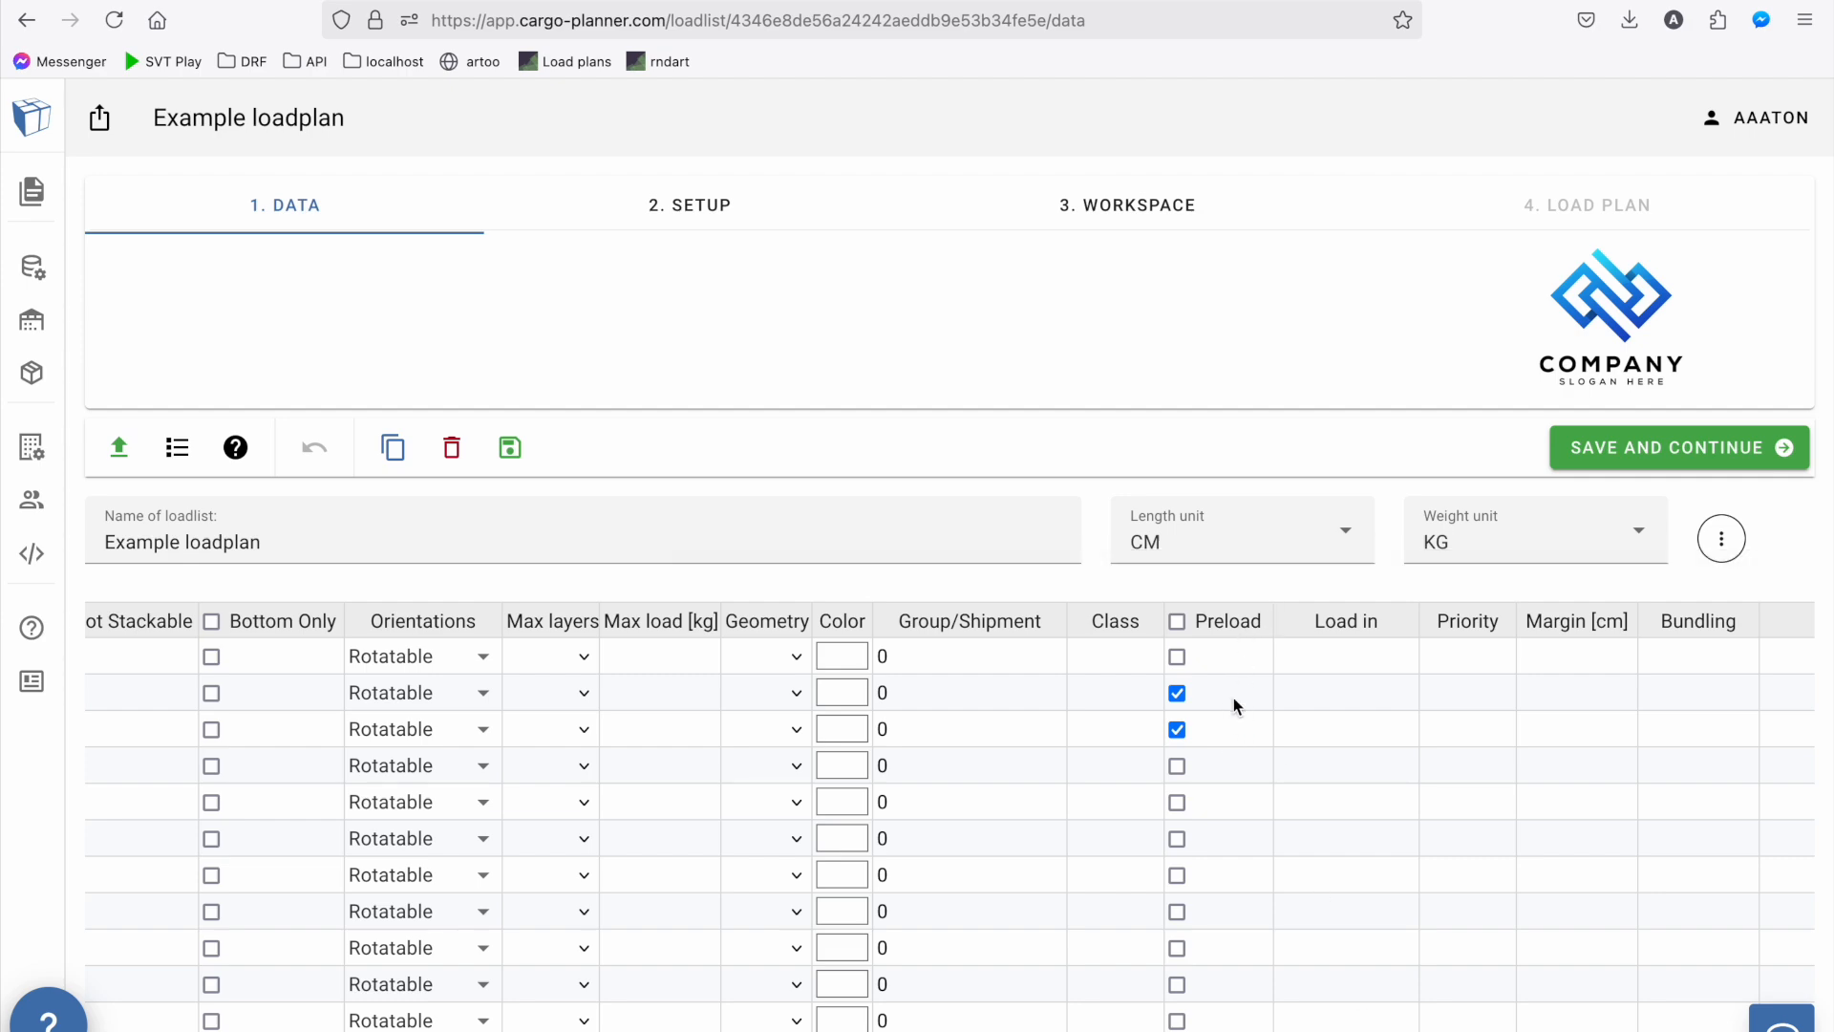
pyautogui.hscroll(-10, 1234, 697)
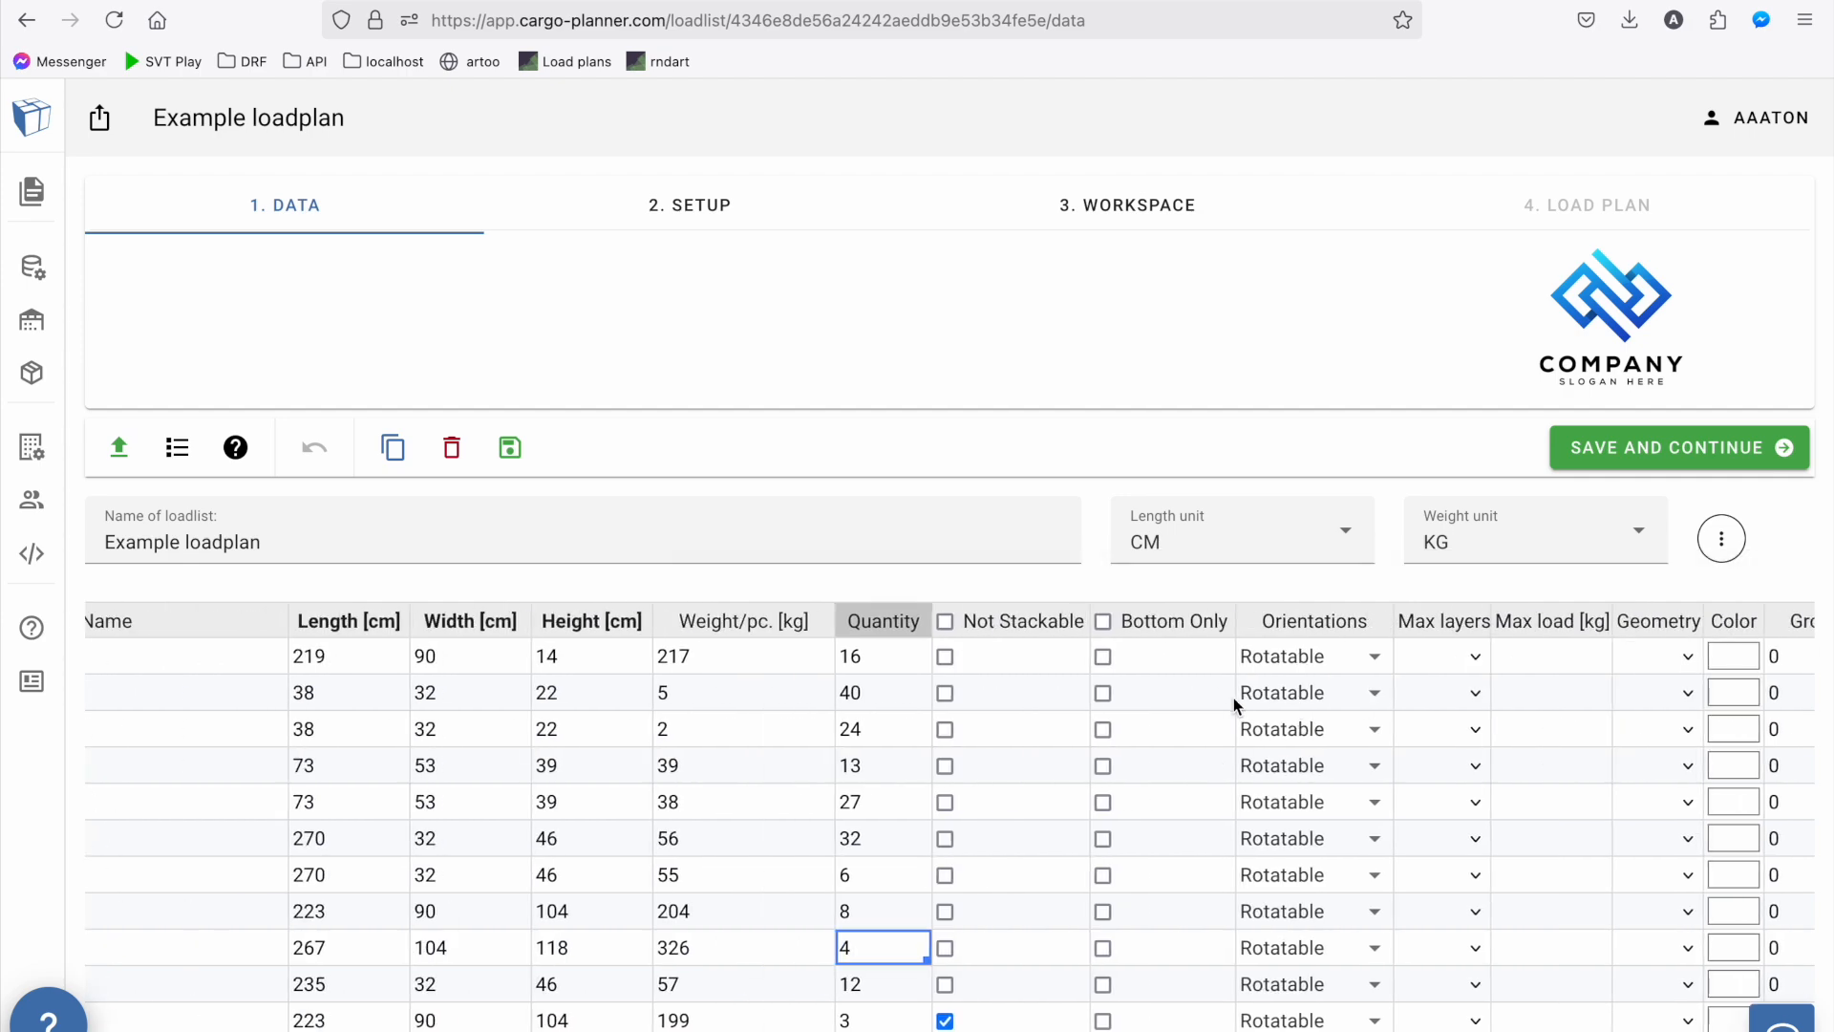
pyautogui.click(1624, 439)
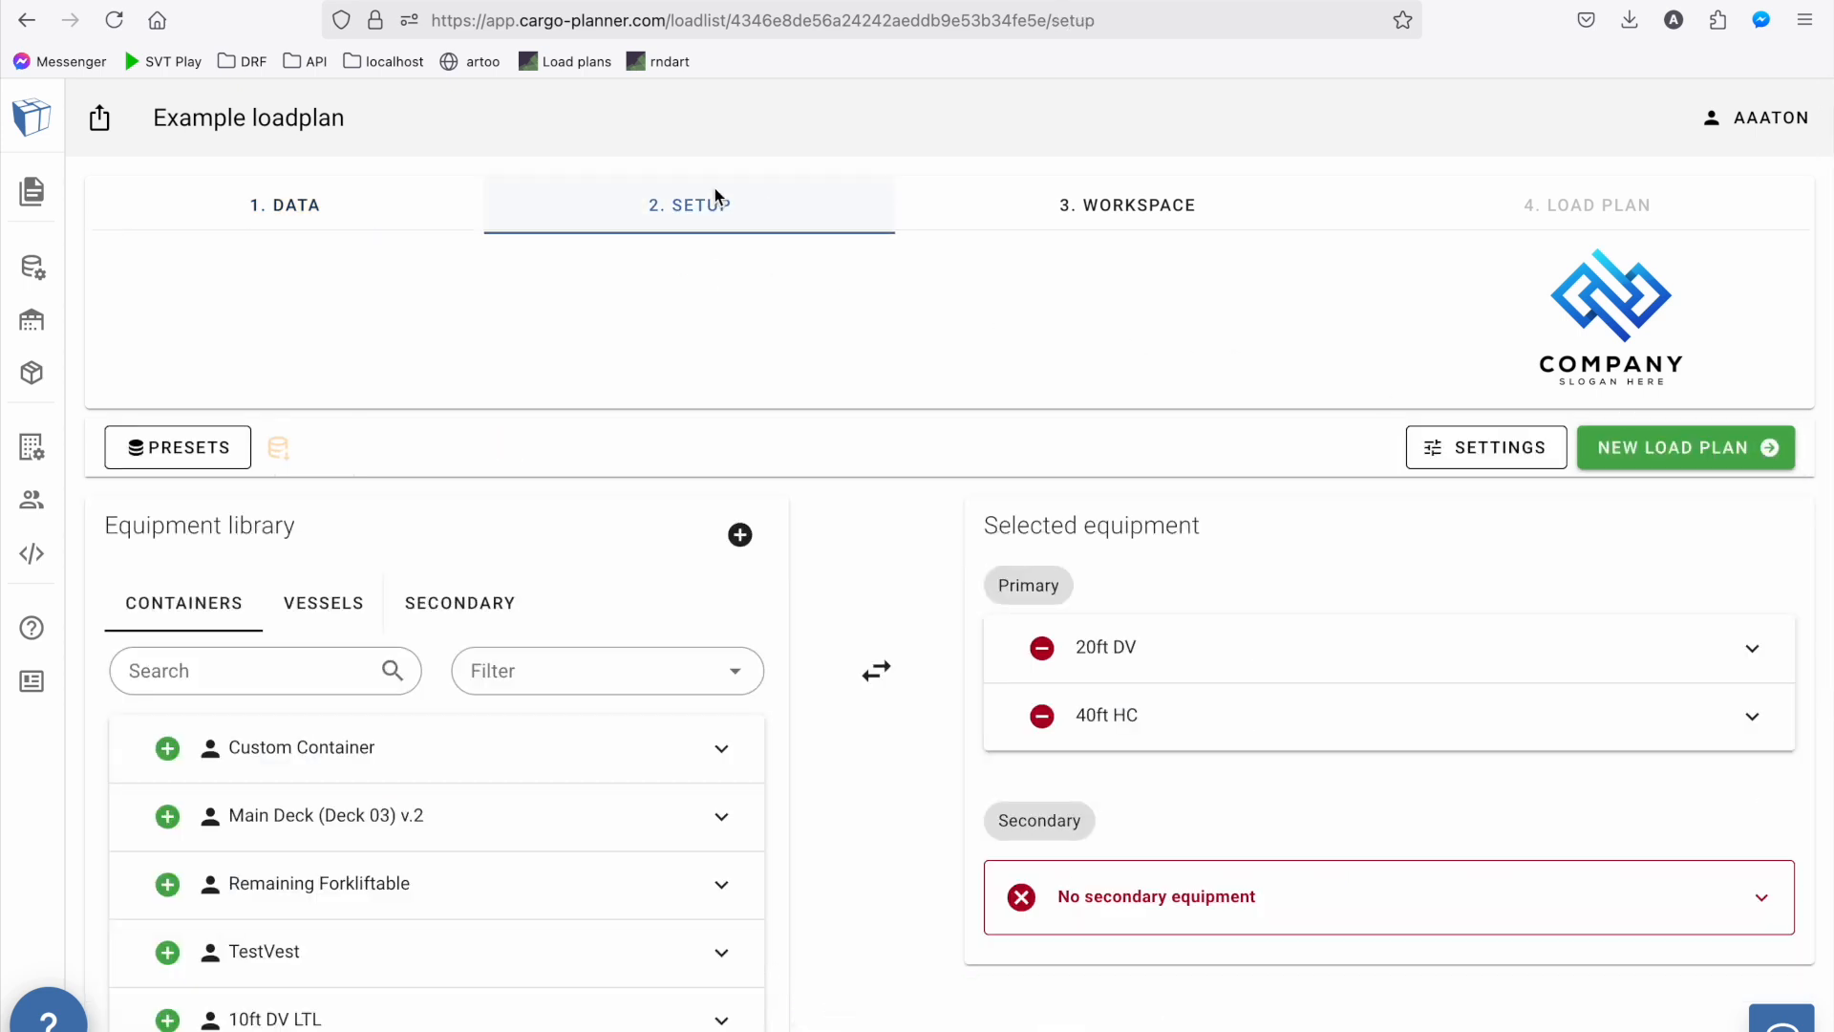
# Check the selected 20ft DV and 40ft HC containers and add the standard Euro pallet as secondary equipment
pyautogui.click(1131, 649)
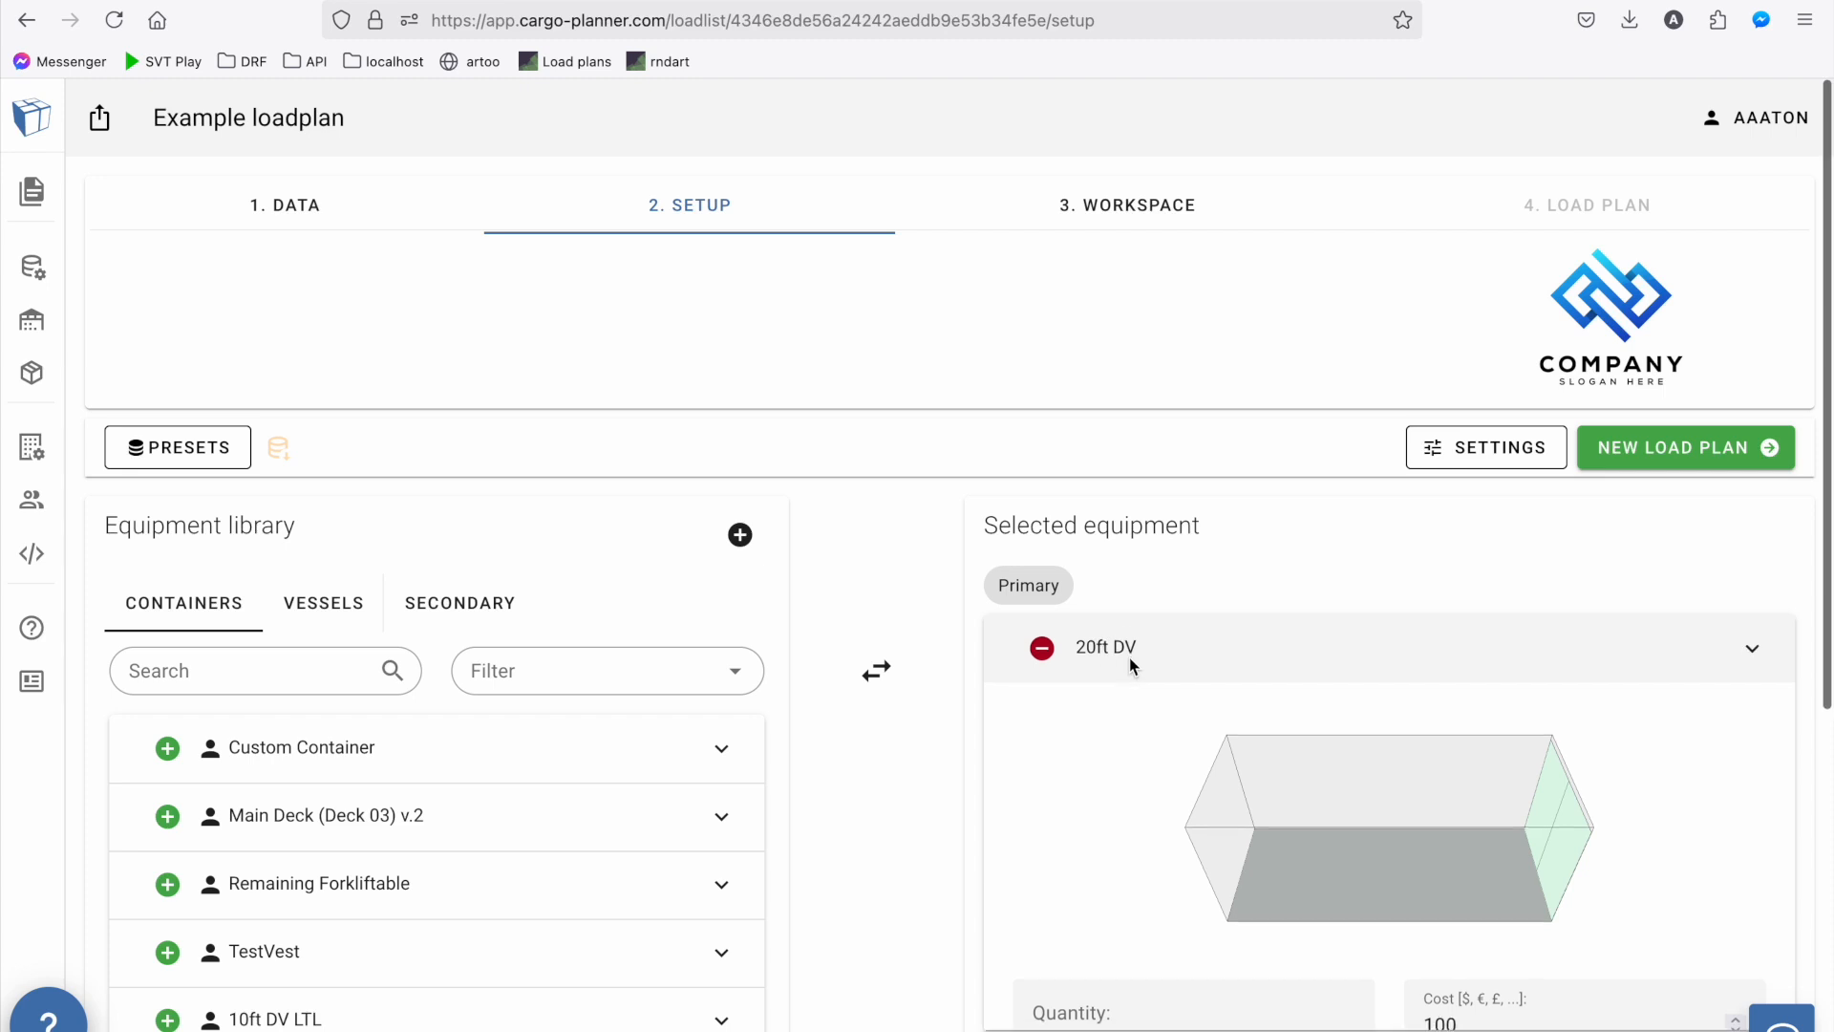
pyautogui.click(1129, 657)
pyautogui.click(1130, 714)
pyautogui.click(1129, 741)
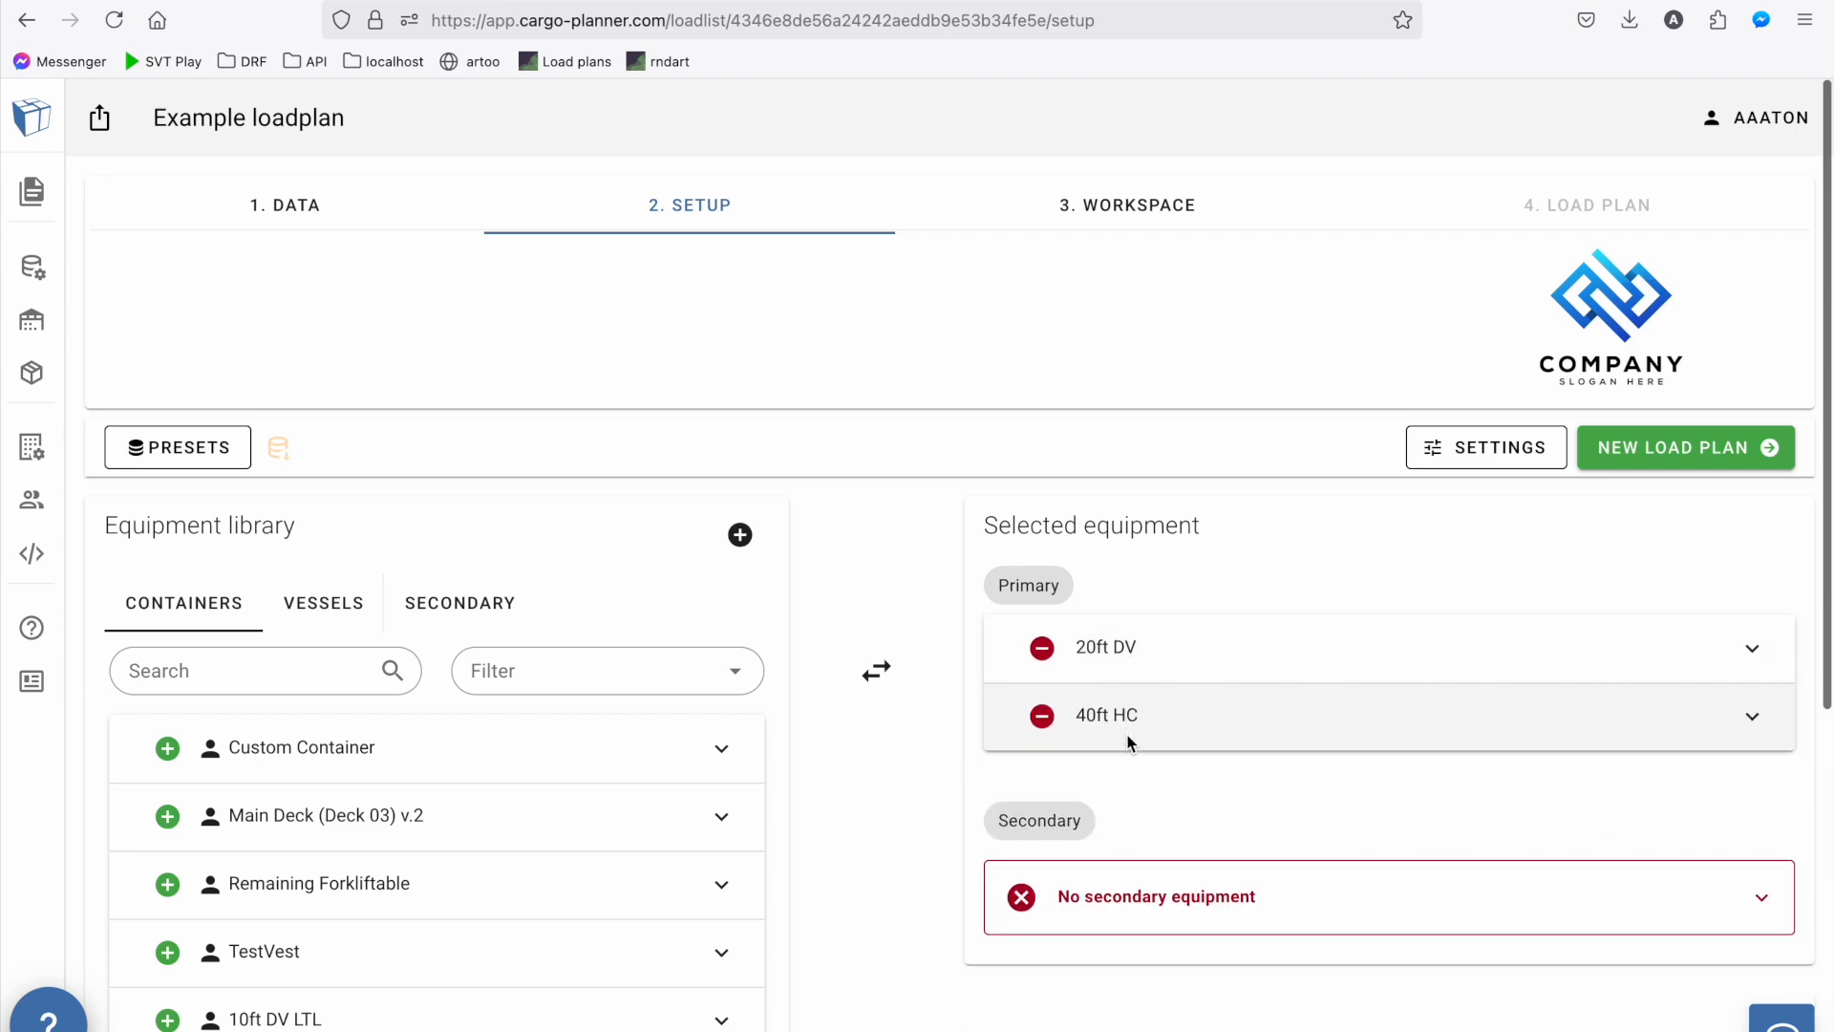
pyautogui.click(499, 606)
pyautogui.click(256, 668)
pyautogui.write('euro')
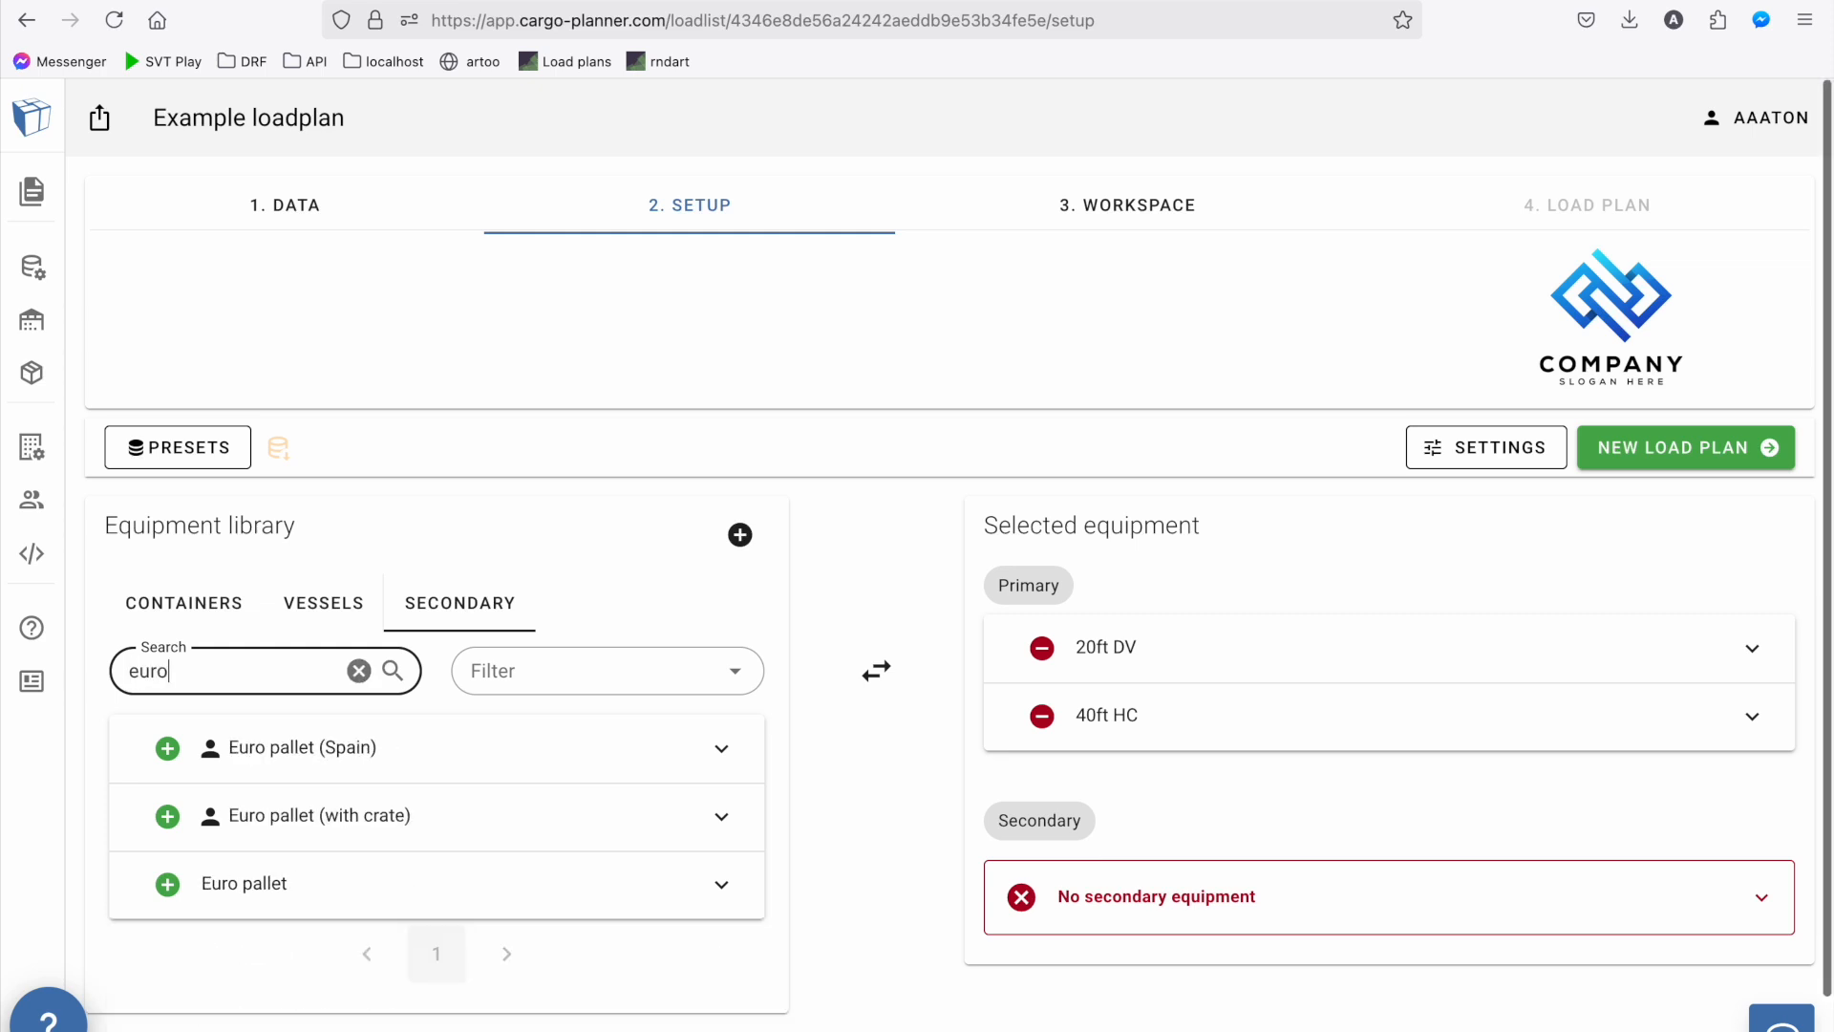
pyautogui.click(168, 884)
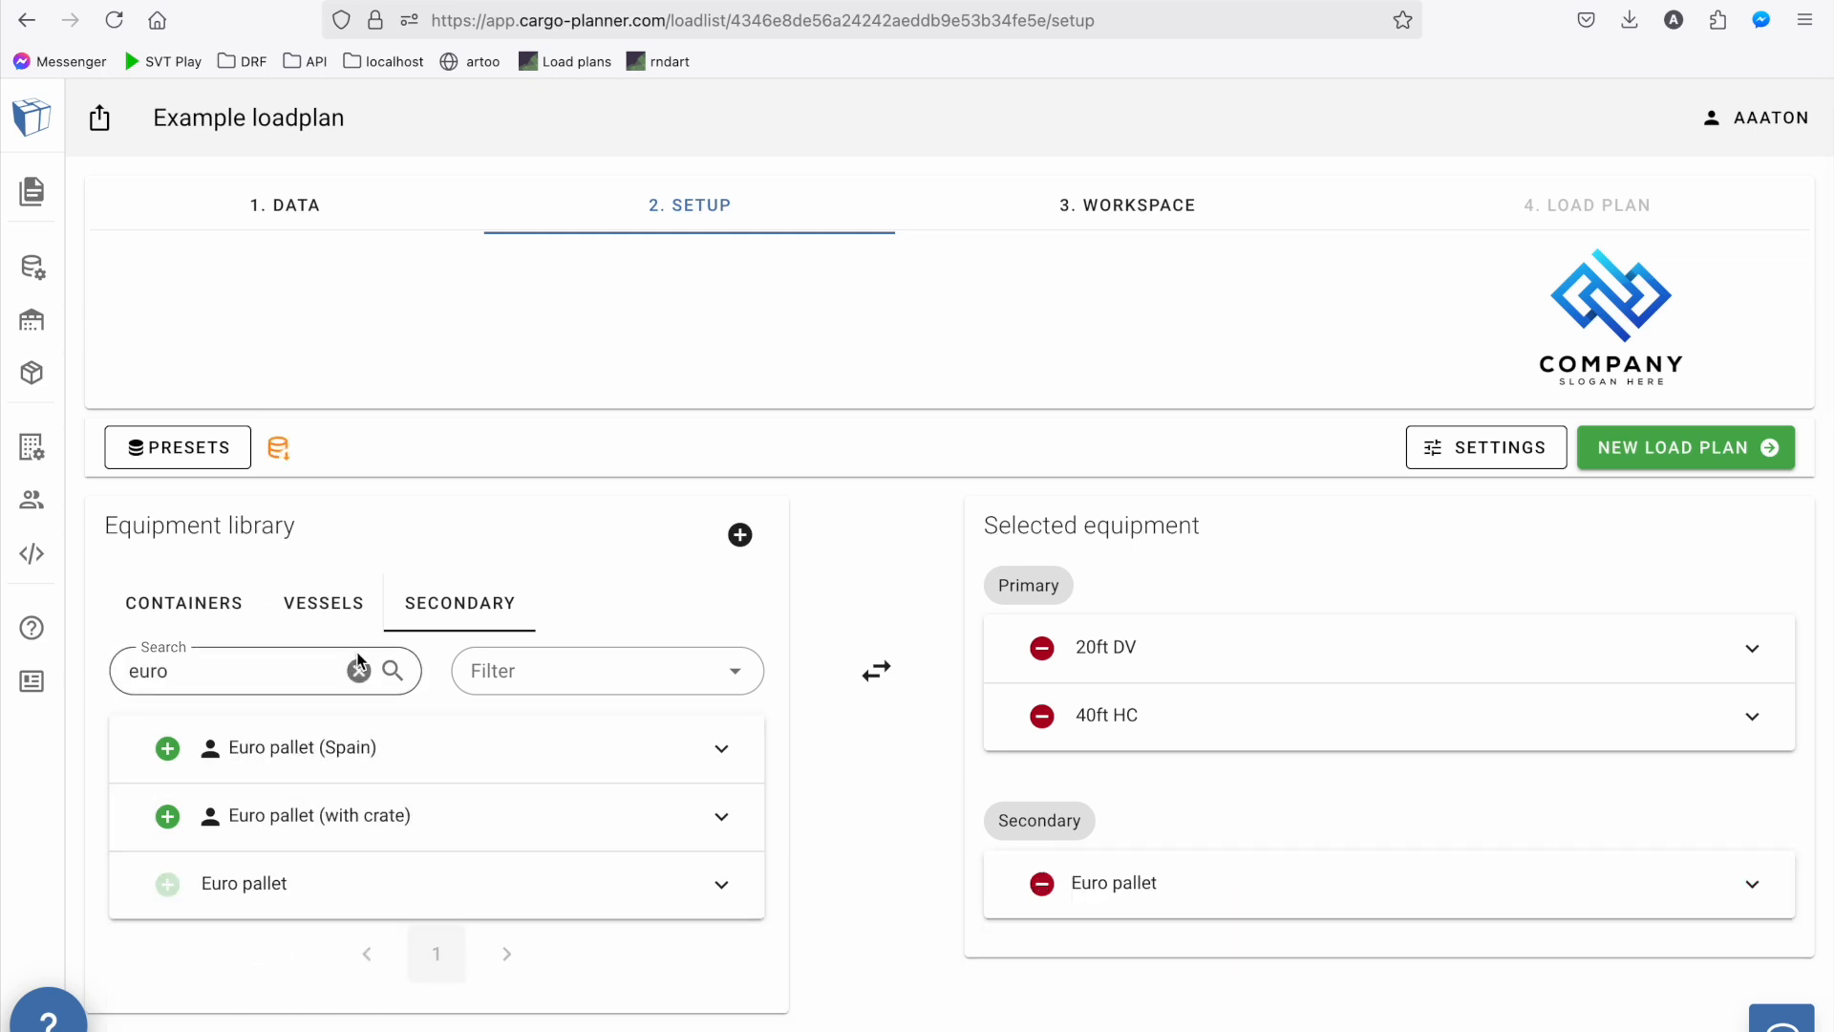
pyautogui.click(356, 668)
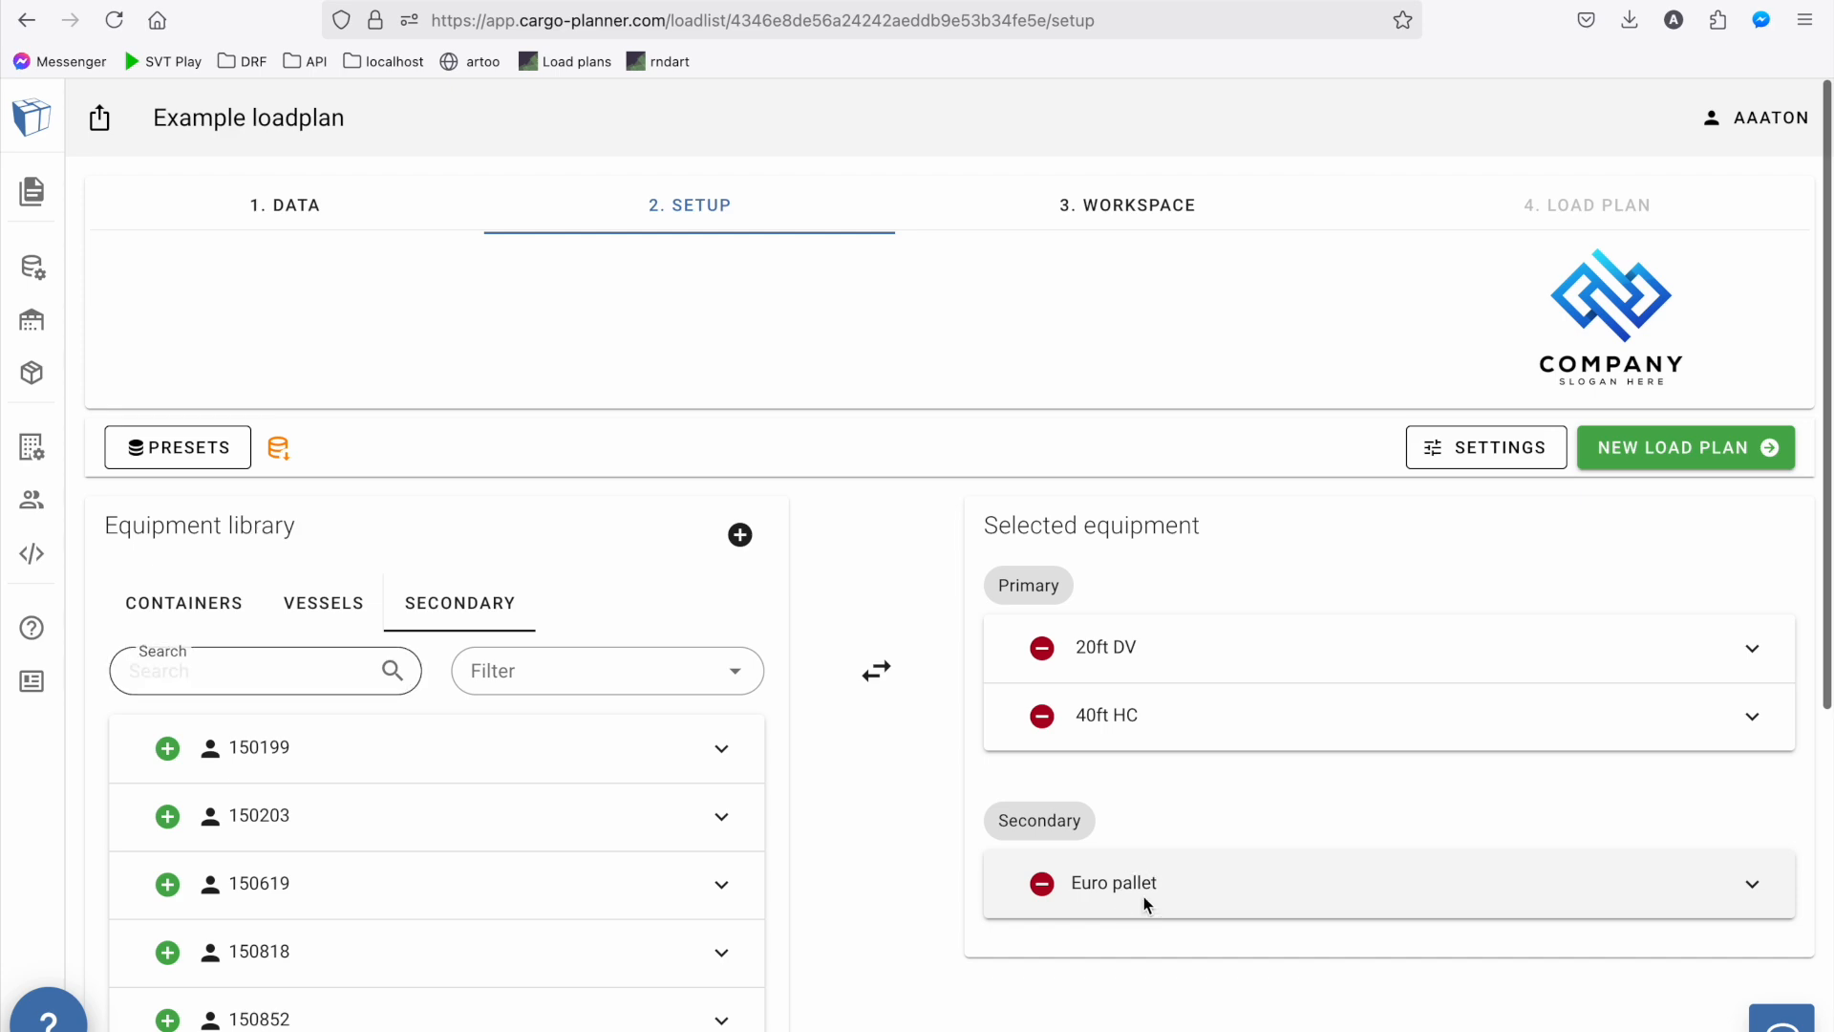
# Check the Euro pallet's details and generate a new load plan with the selected equipment
pyautogui.click(1144, 896)
pyautogui.click(1143, 896)
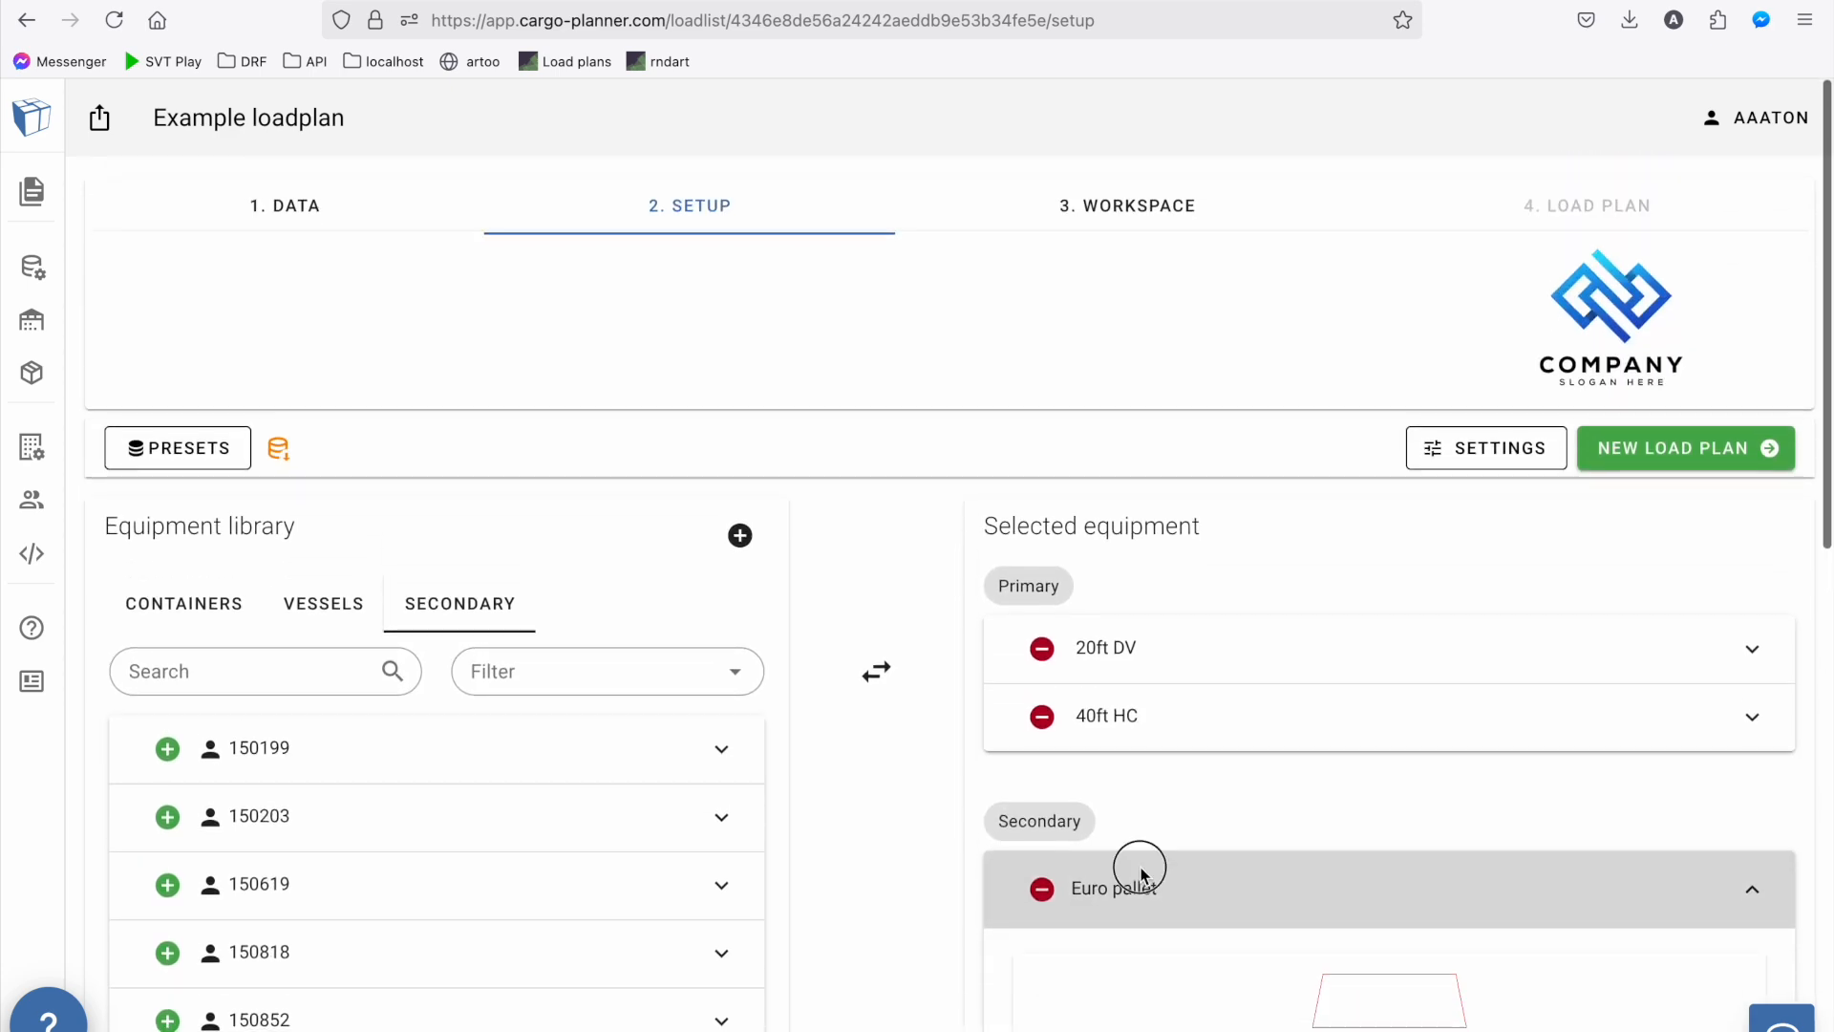
pyautogui.click(1632, 456)
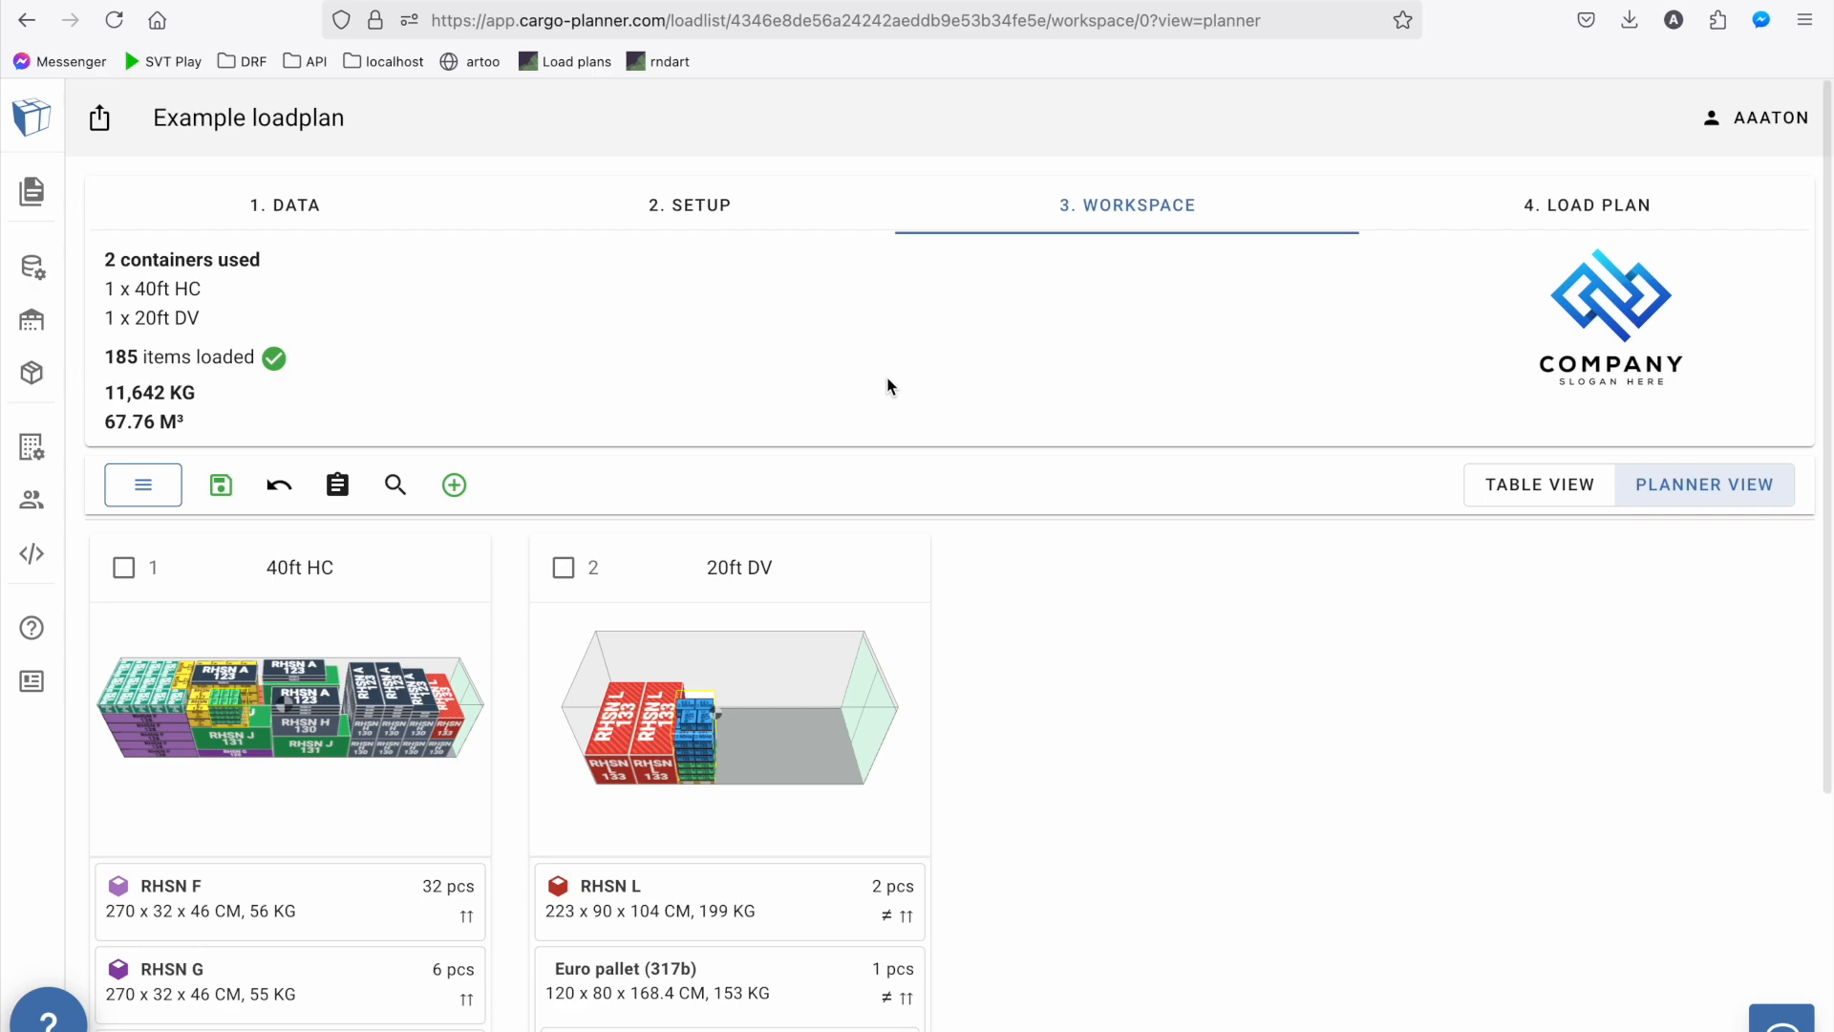
# Open the 40ft HC container from the workspace and examine its loading in 3D from several sides
pyautogui.scroll(-1, 888, 386)
pyautogui.scroll(-1, 888, 386)
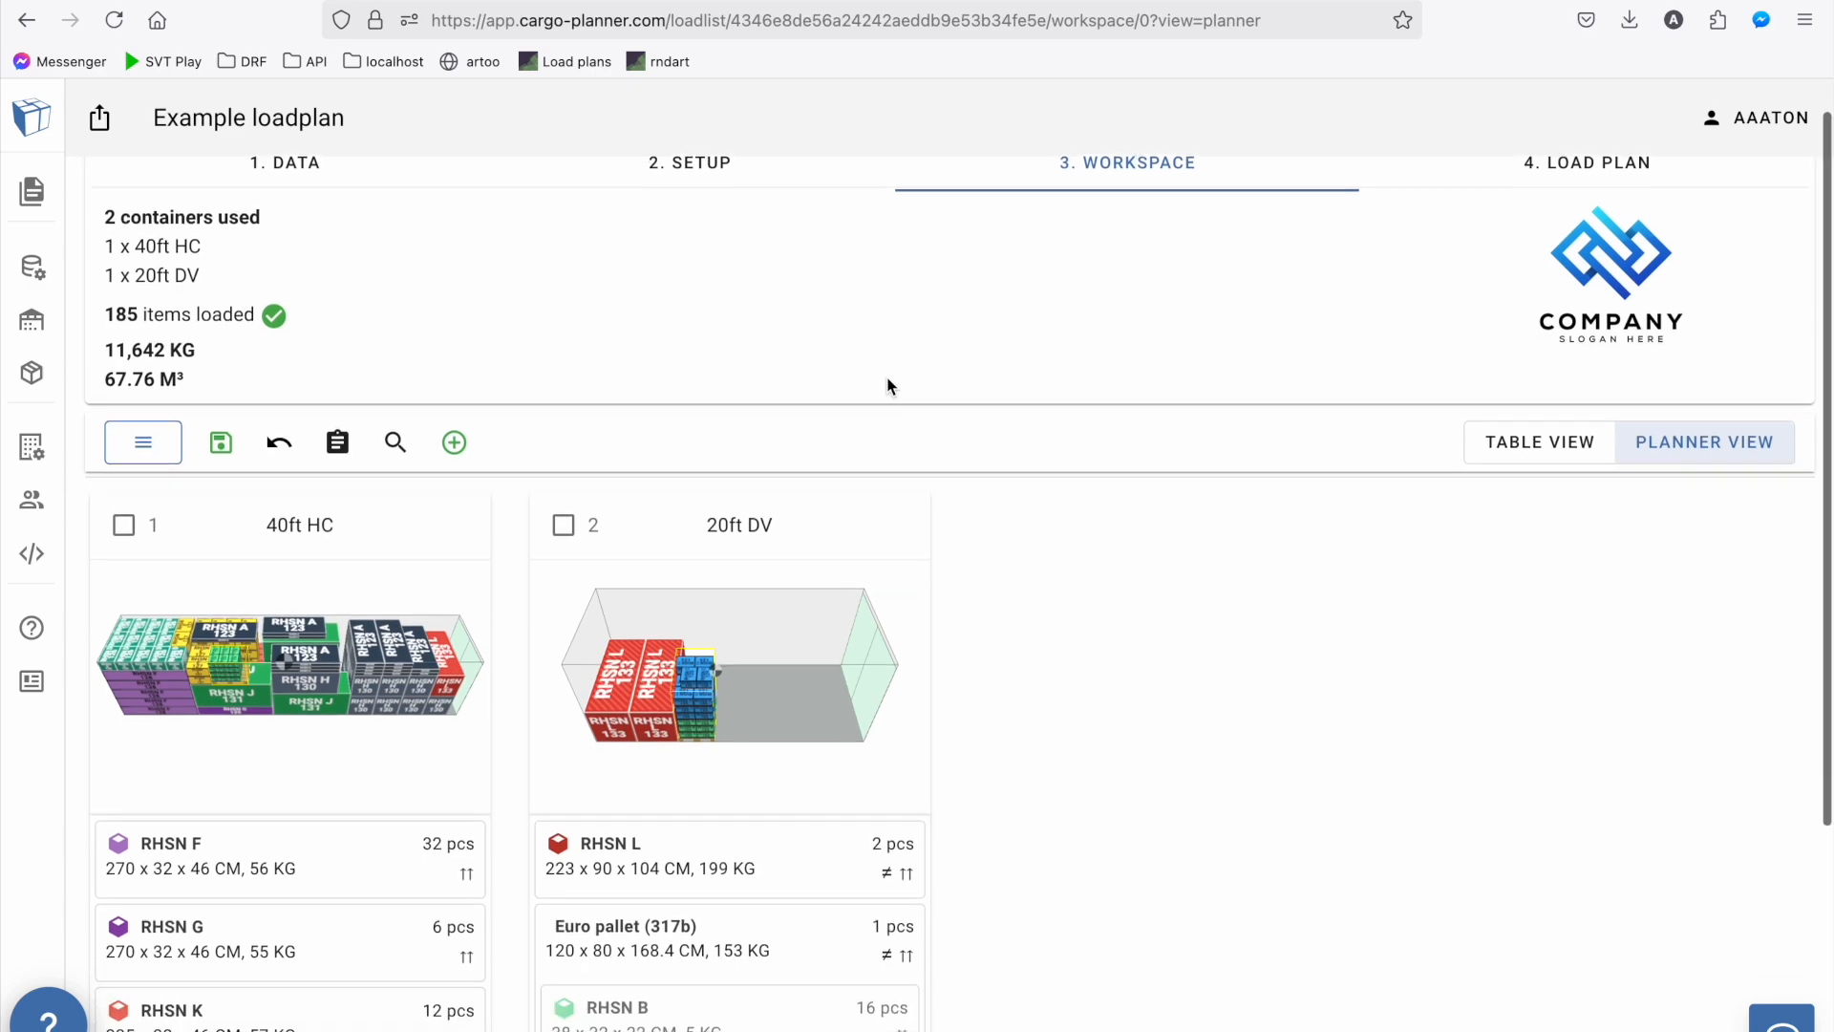
pyautogui.click(289, 664)
pyautogui.moveTo(1023, 807); pyautogui.dragTo(617, 717)
pyautogui.click(1562, 655)
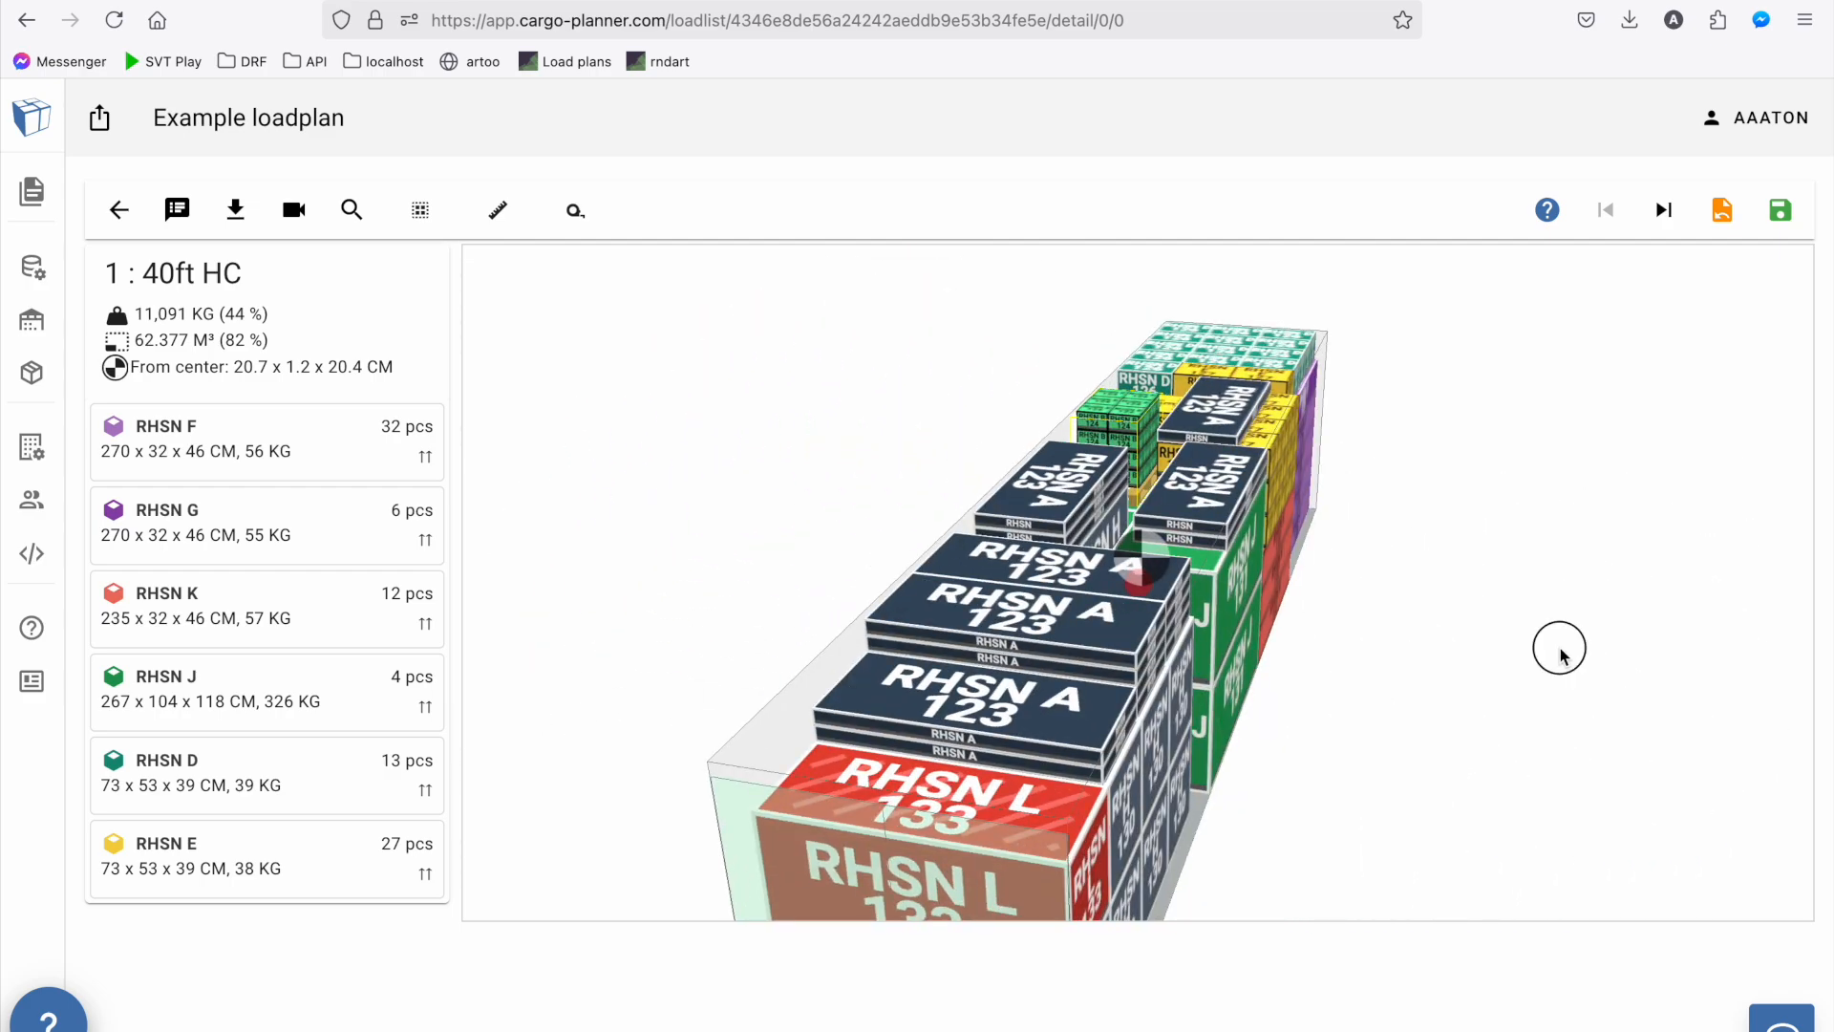
pyautogui.moveTo(1561, 655); pyautogui.dragTo(1165, 669)
pyautogui.moveTo(1563, 767); pyautogui.dragTo(808, 750)
pyautogui.moveTo(1624, 710); pyautogui.dragTo(1497, 638)
# Try to move a top RHSN A box within the 40ft HC container and deselect it
pyautogui.click(1513, 603)
pyautogui.hotkey('shift', 'Up')
pyautogui.hotkey('shift', 'Up')
pyautogui.press('Left')
pyautogui.press('Left')
pyautogui.press('Left')
pyautogui.press('Left')
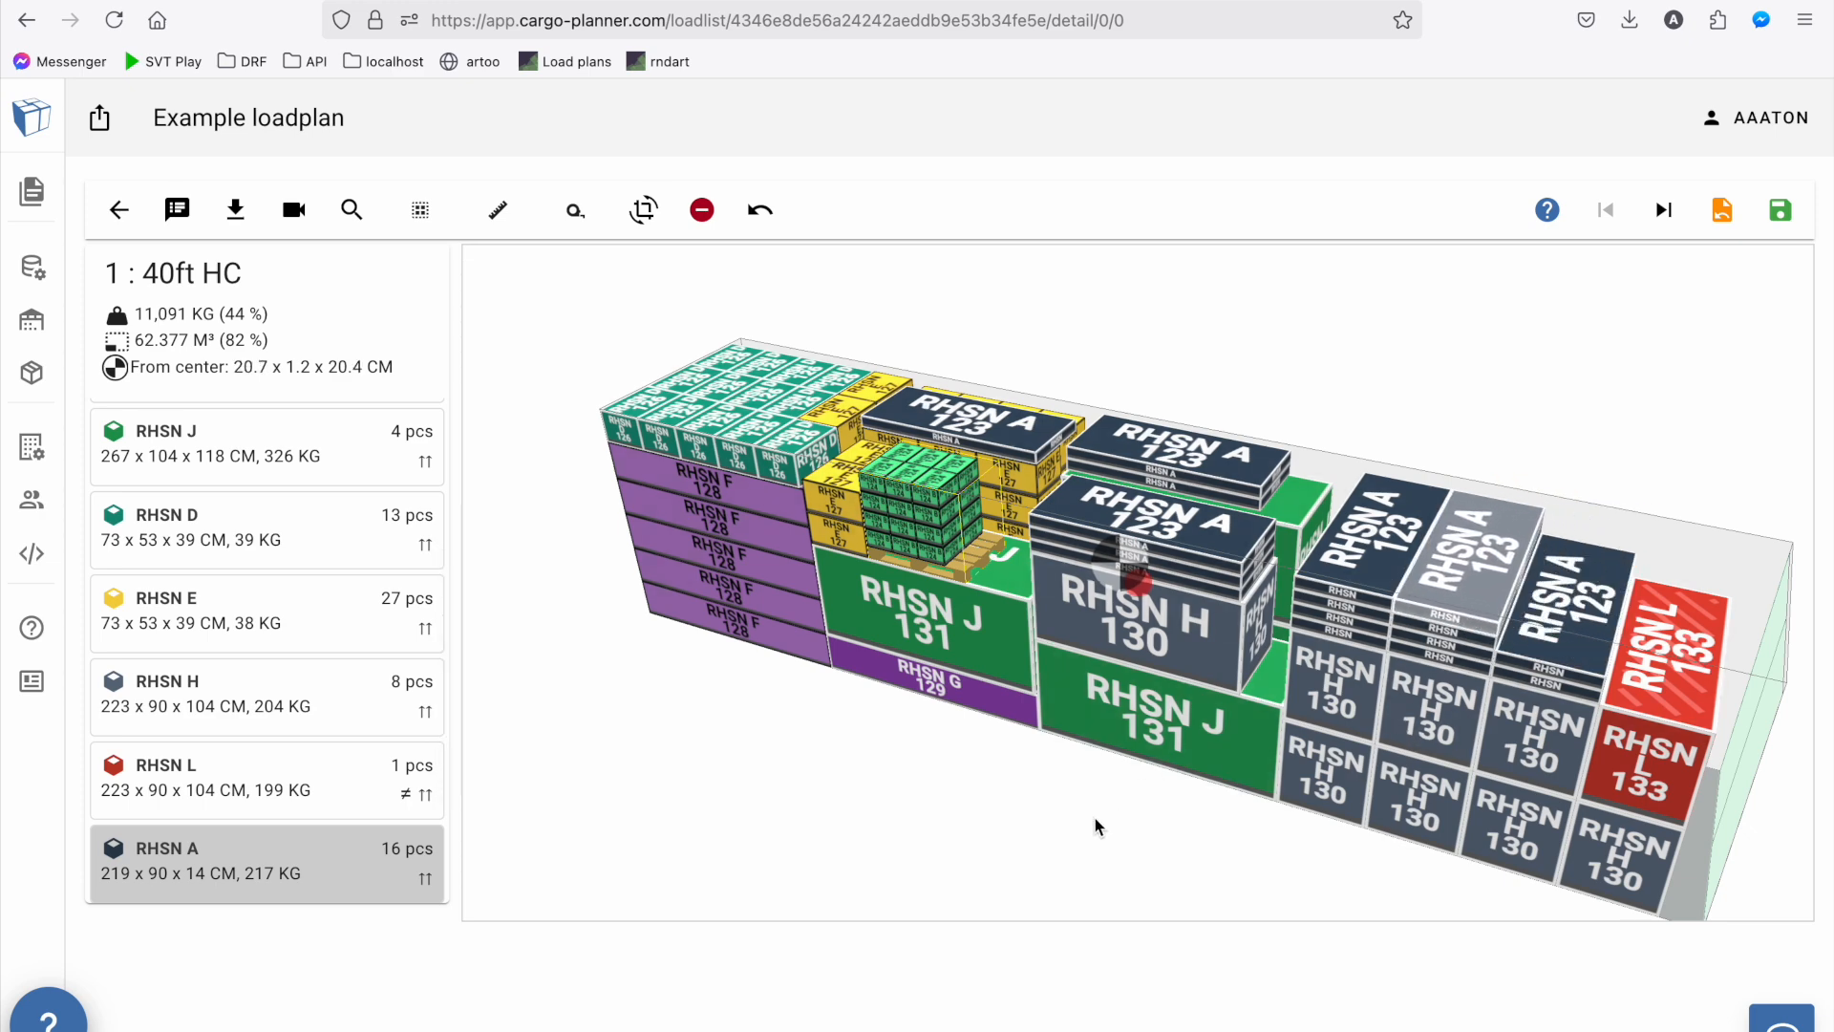
pyautogui.click(1095, 828)
# Search the container's cargo for 124 and for 123, and clear the search
pyautogui.click(352, 209)
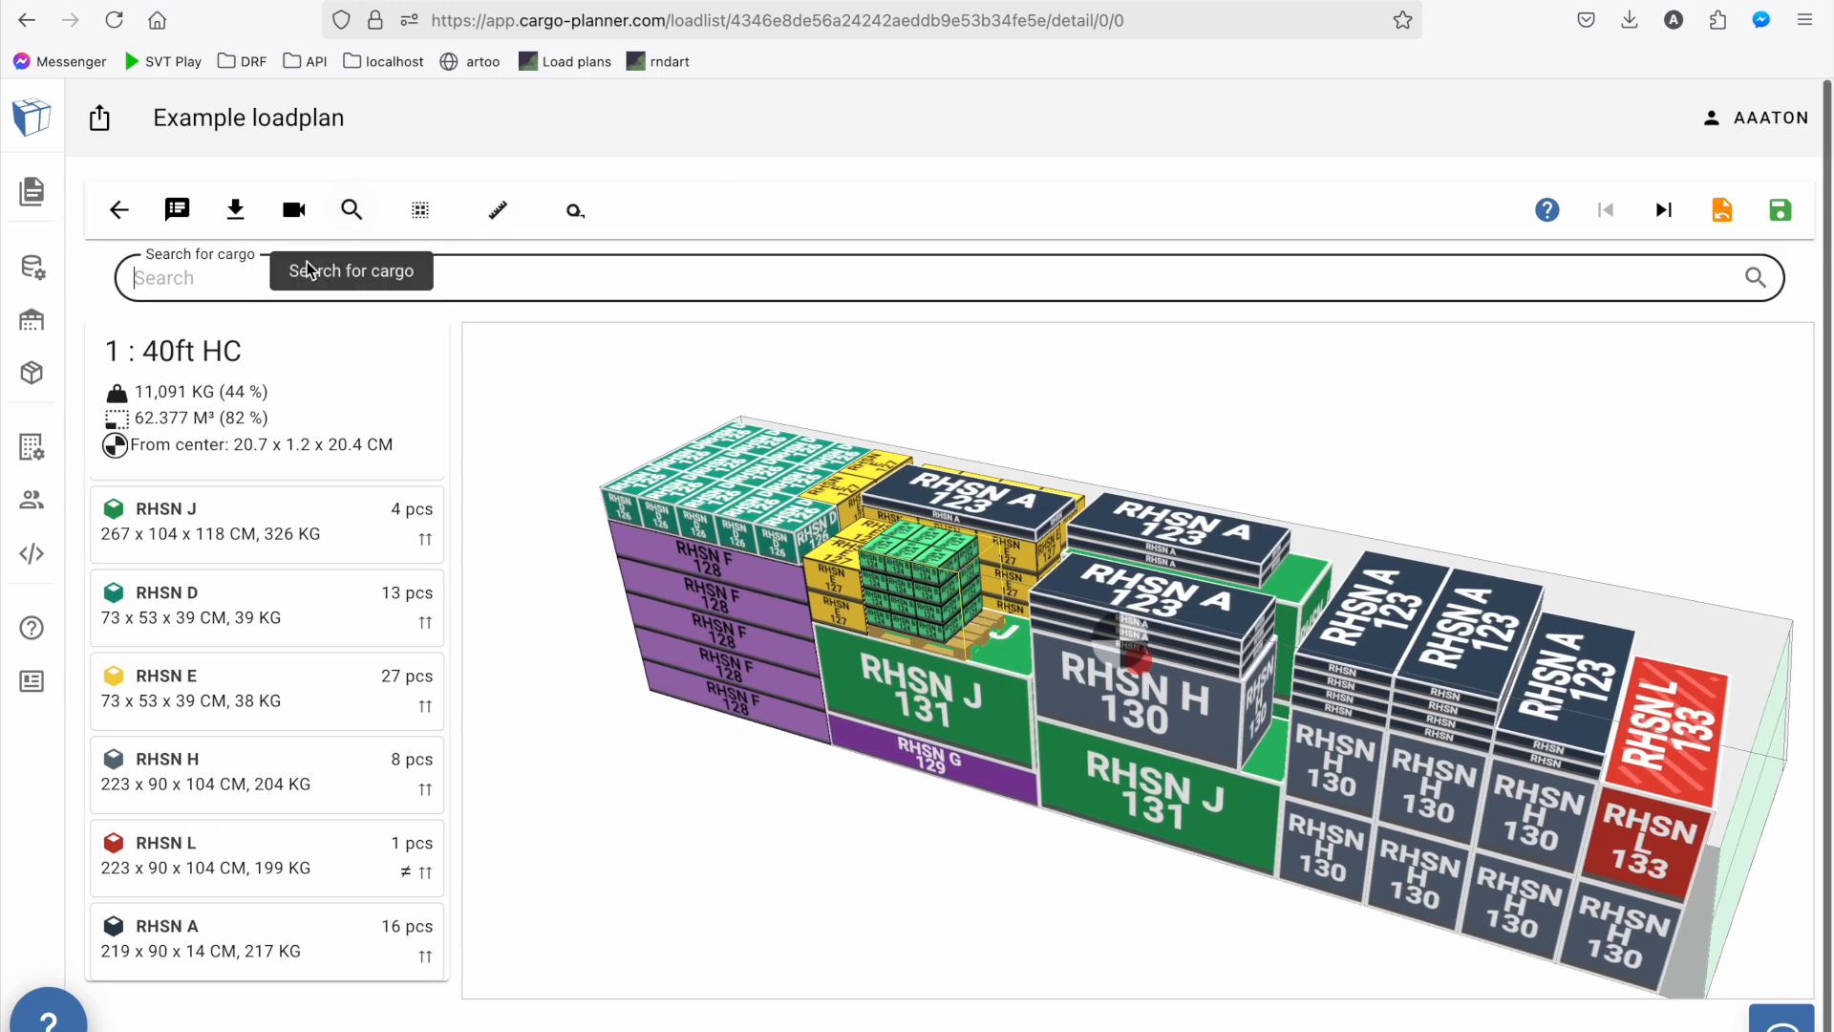
pyautogui.write('124')
pyautogui.hotkey('ctrl', 'a')
pyautogui.write('123')
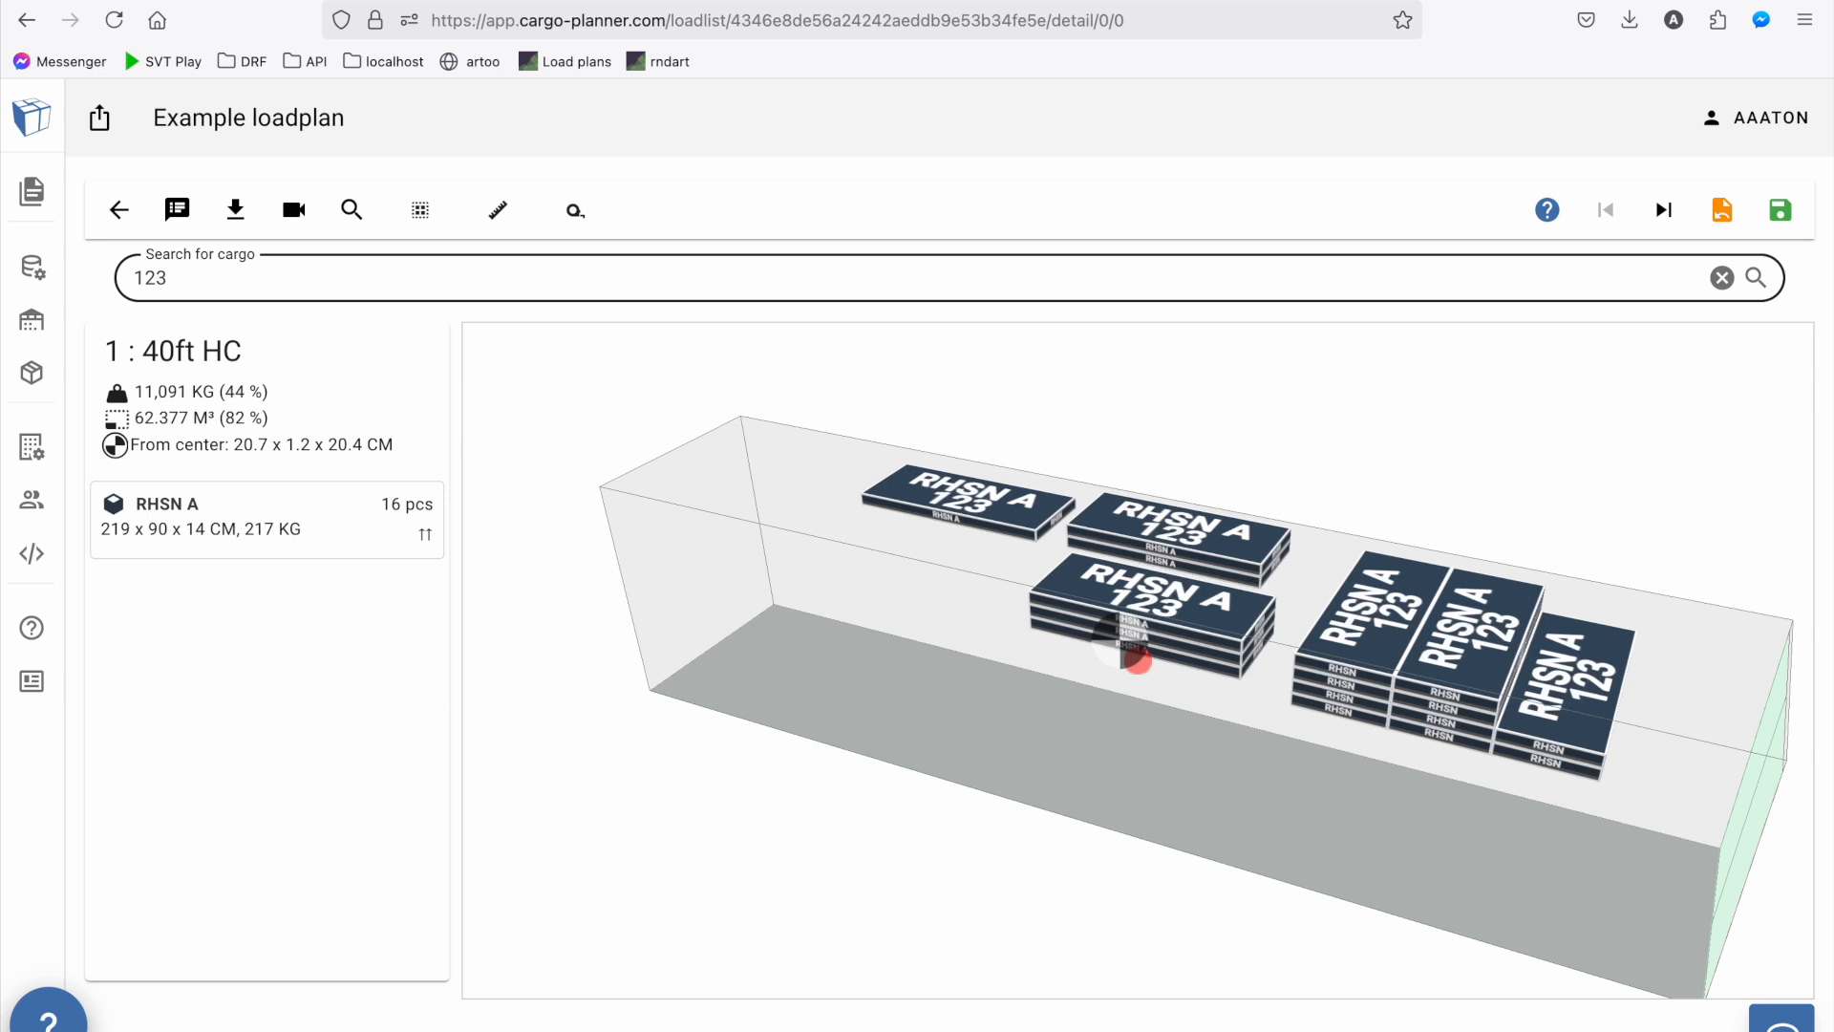
pyautogui.hotkey('ctrl', 'a')
pyautogui.press('BackSpace')
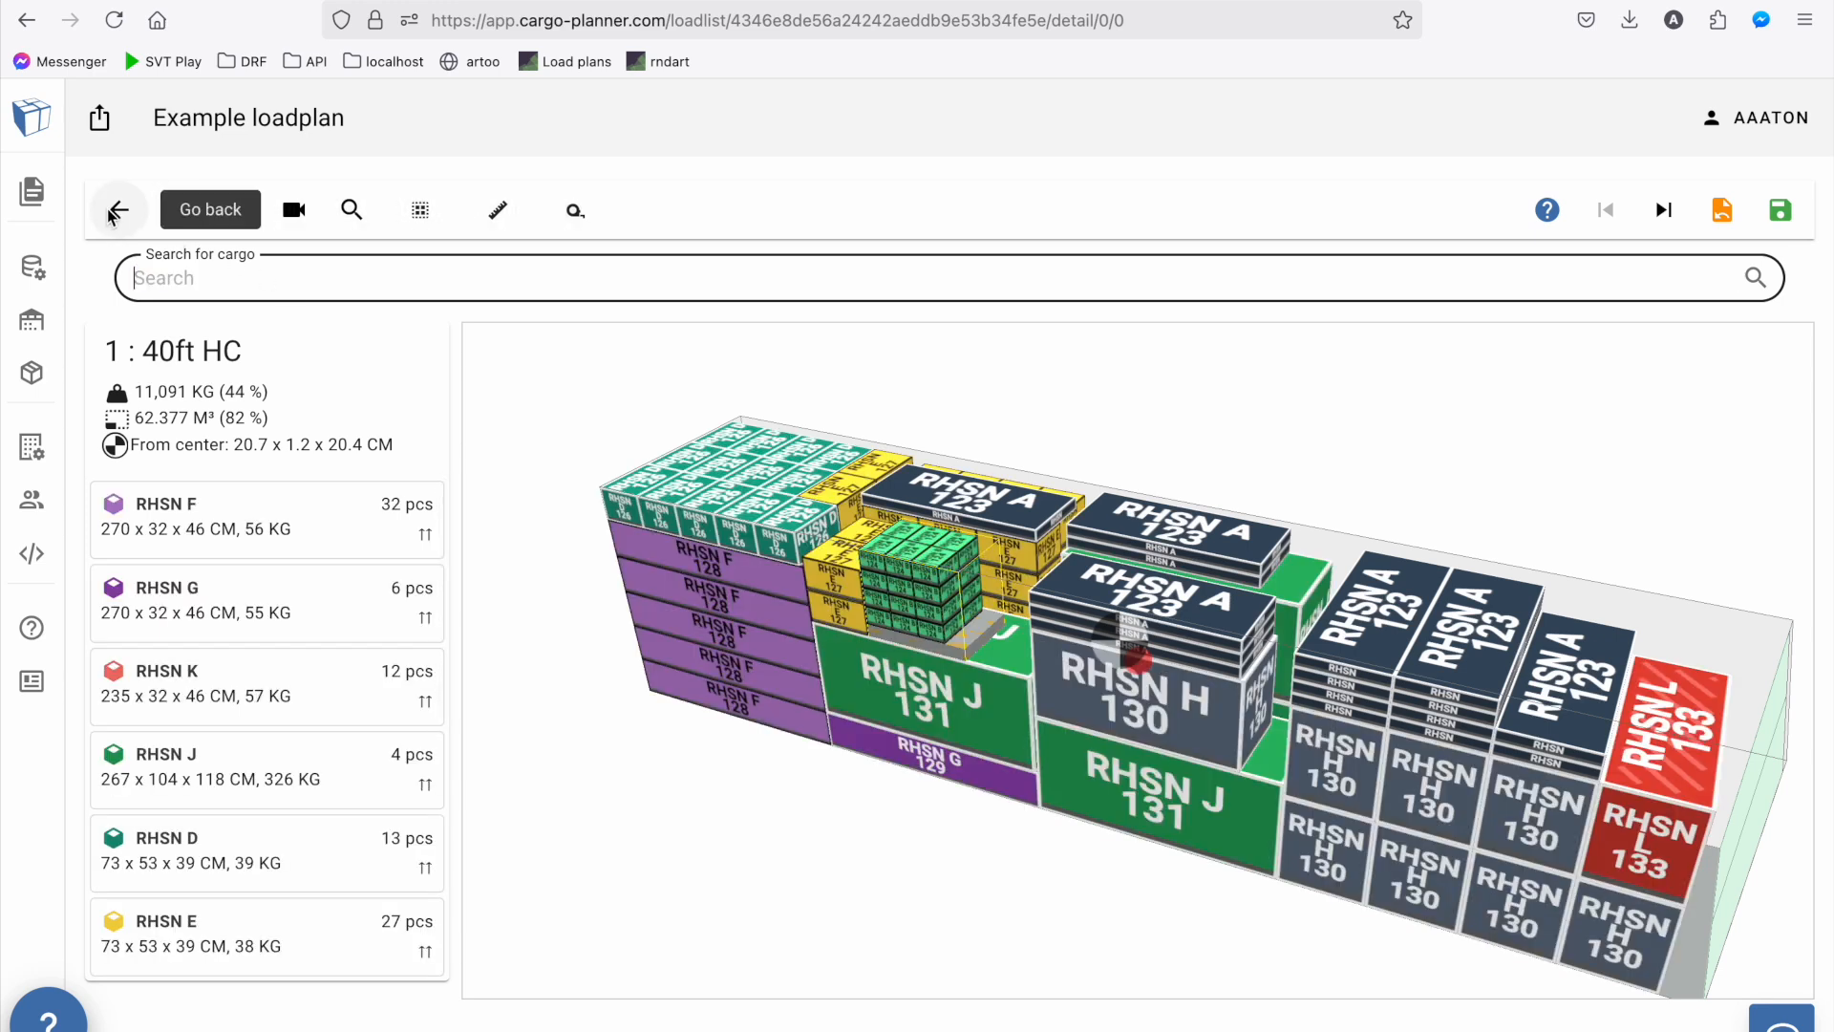
# Unload the RHSN L box from the 40ft HC container and return to the workspace
pyautogui.click(1664, 740)
pyautogui.press('Delete')
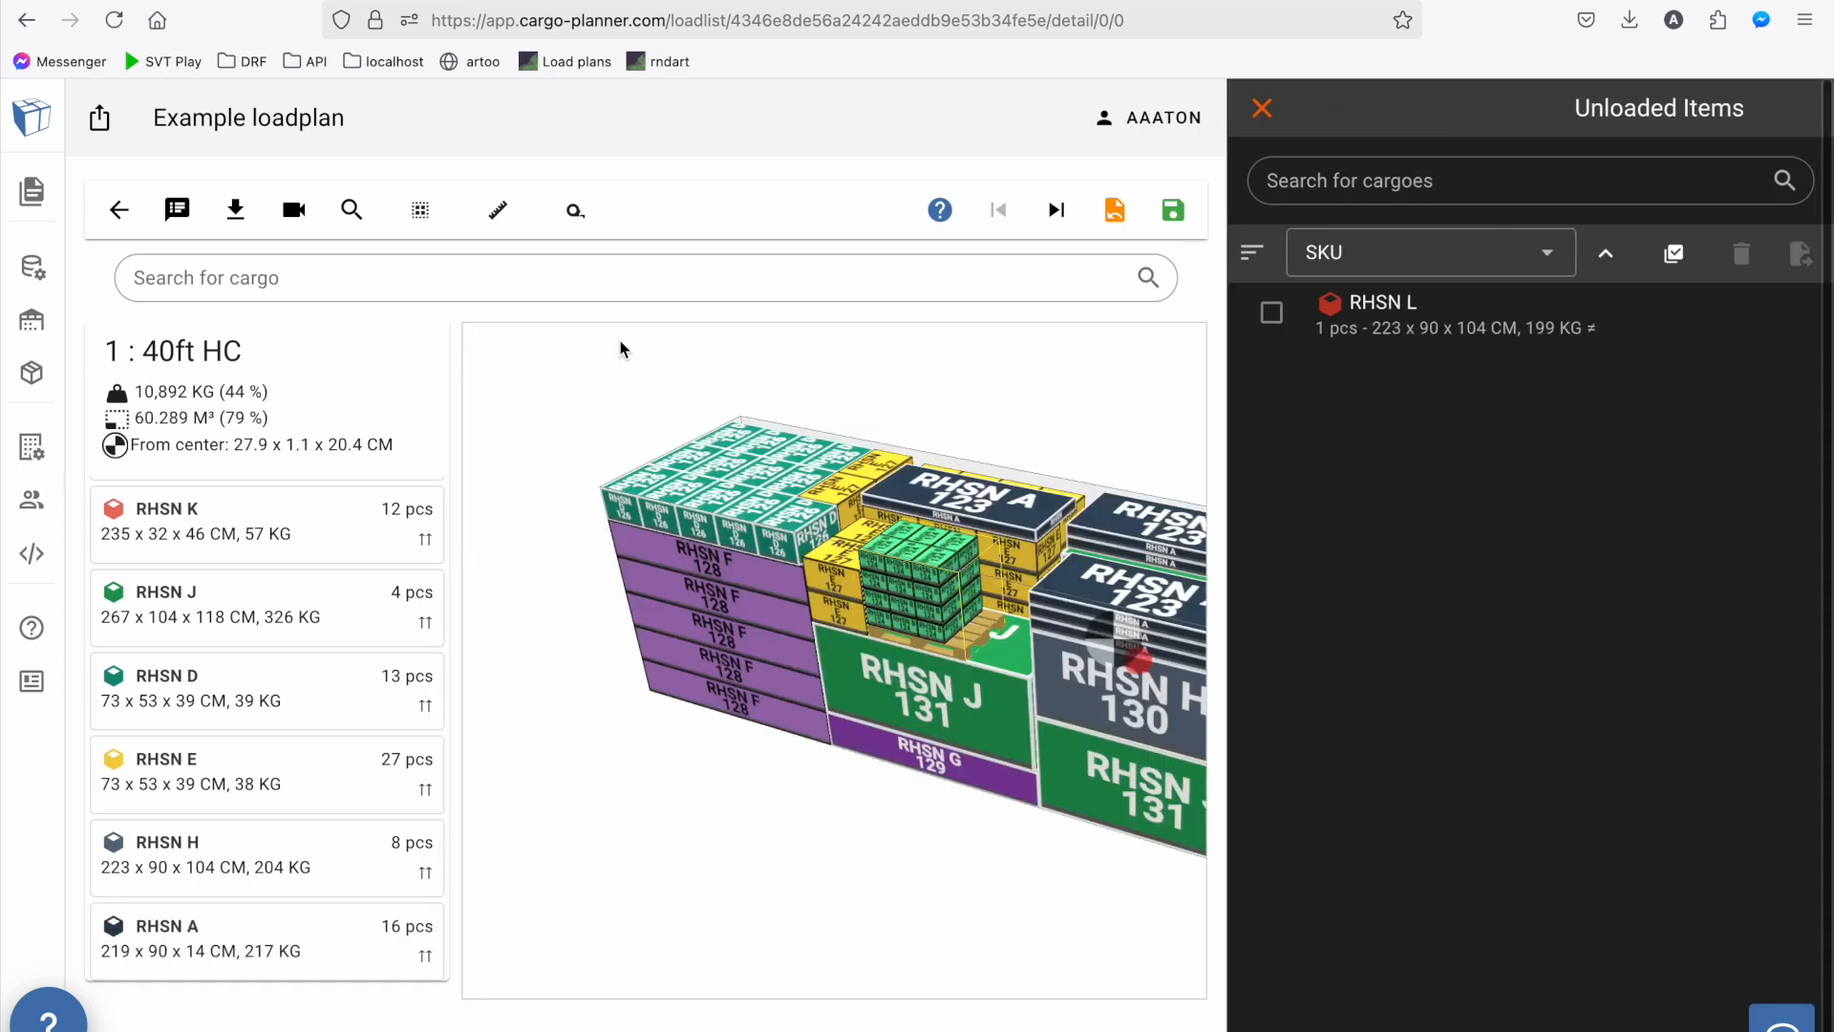
pyautogui.click(119, 209)
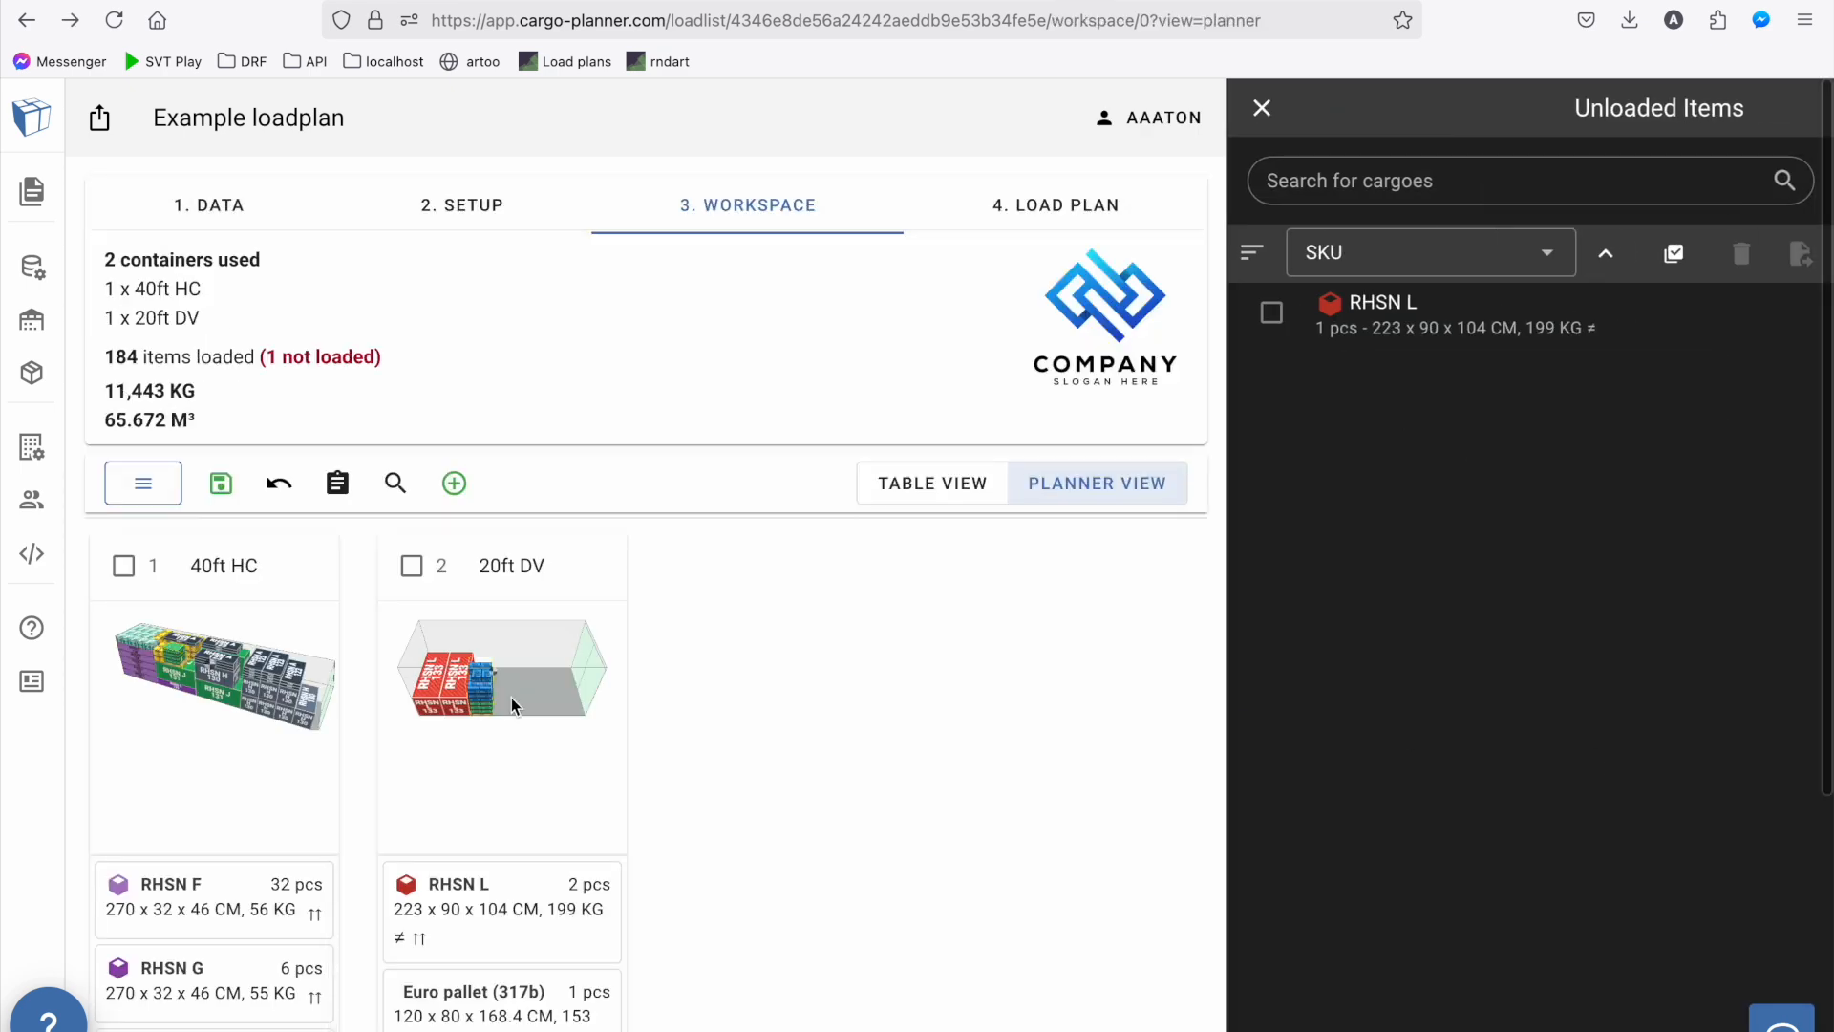
# Load the unloaded RHSN L box into the 20ft DV container beside the Euro pallet and return to the workspace
pyautogui.click(573, 655)
pyautogui.moveTo(1375, 336); pyautogui.dragTo(966, 532)
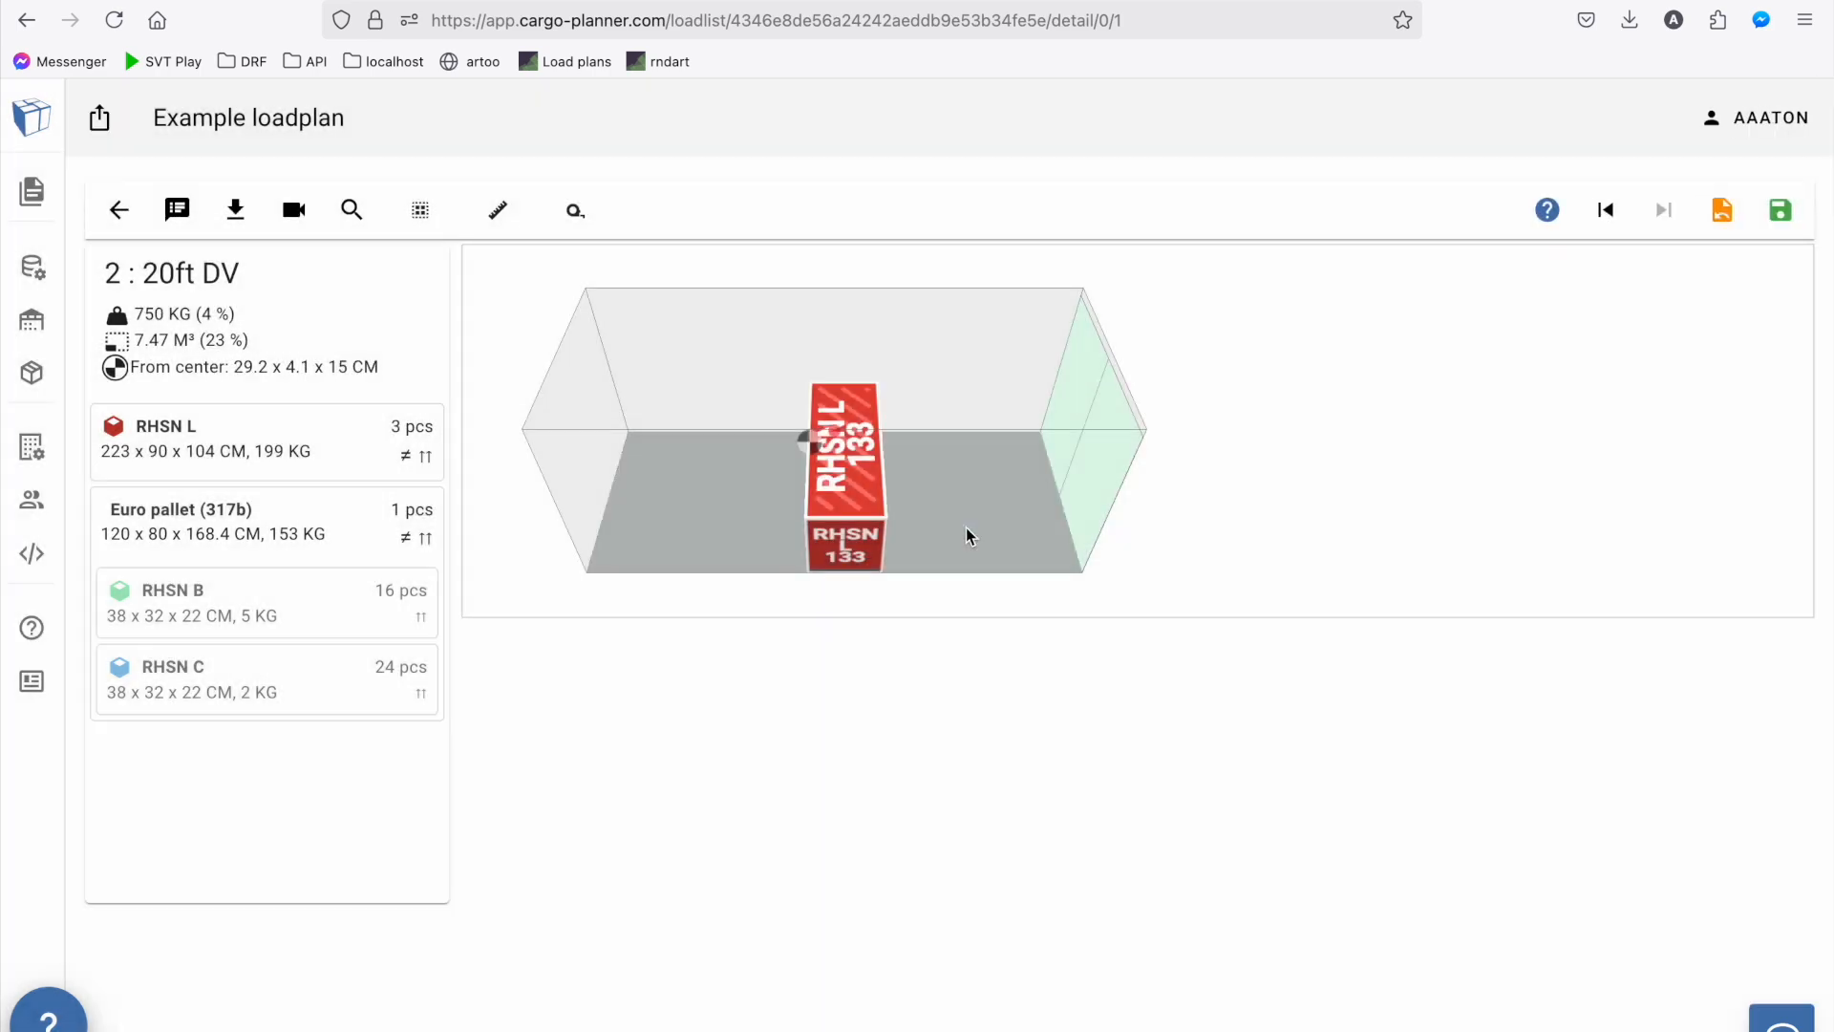
pyautogui.moveTo(982, 548); pyautogui.dragTo(1095, 442)
pyautogui.click(119, 210)
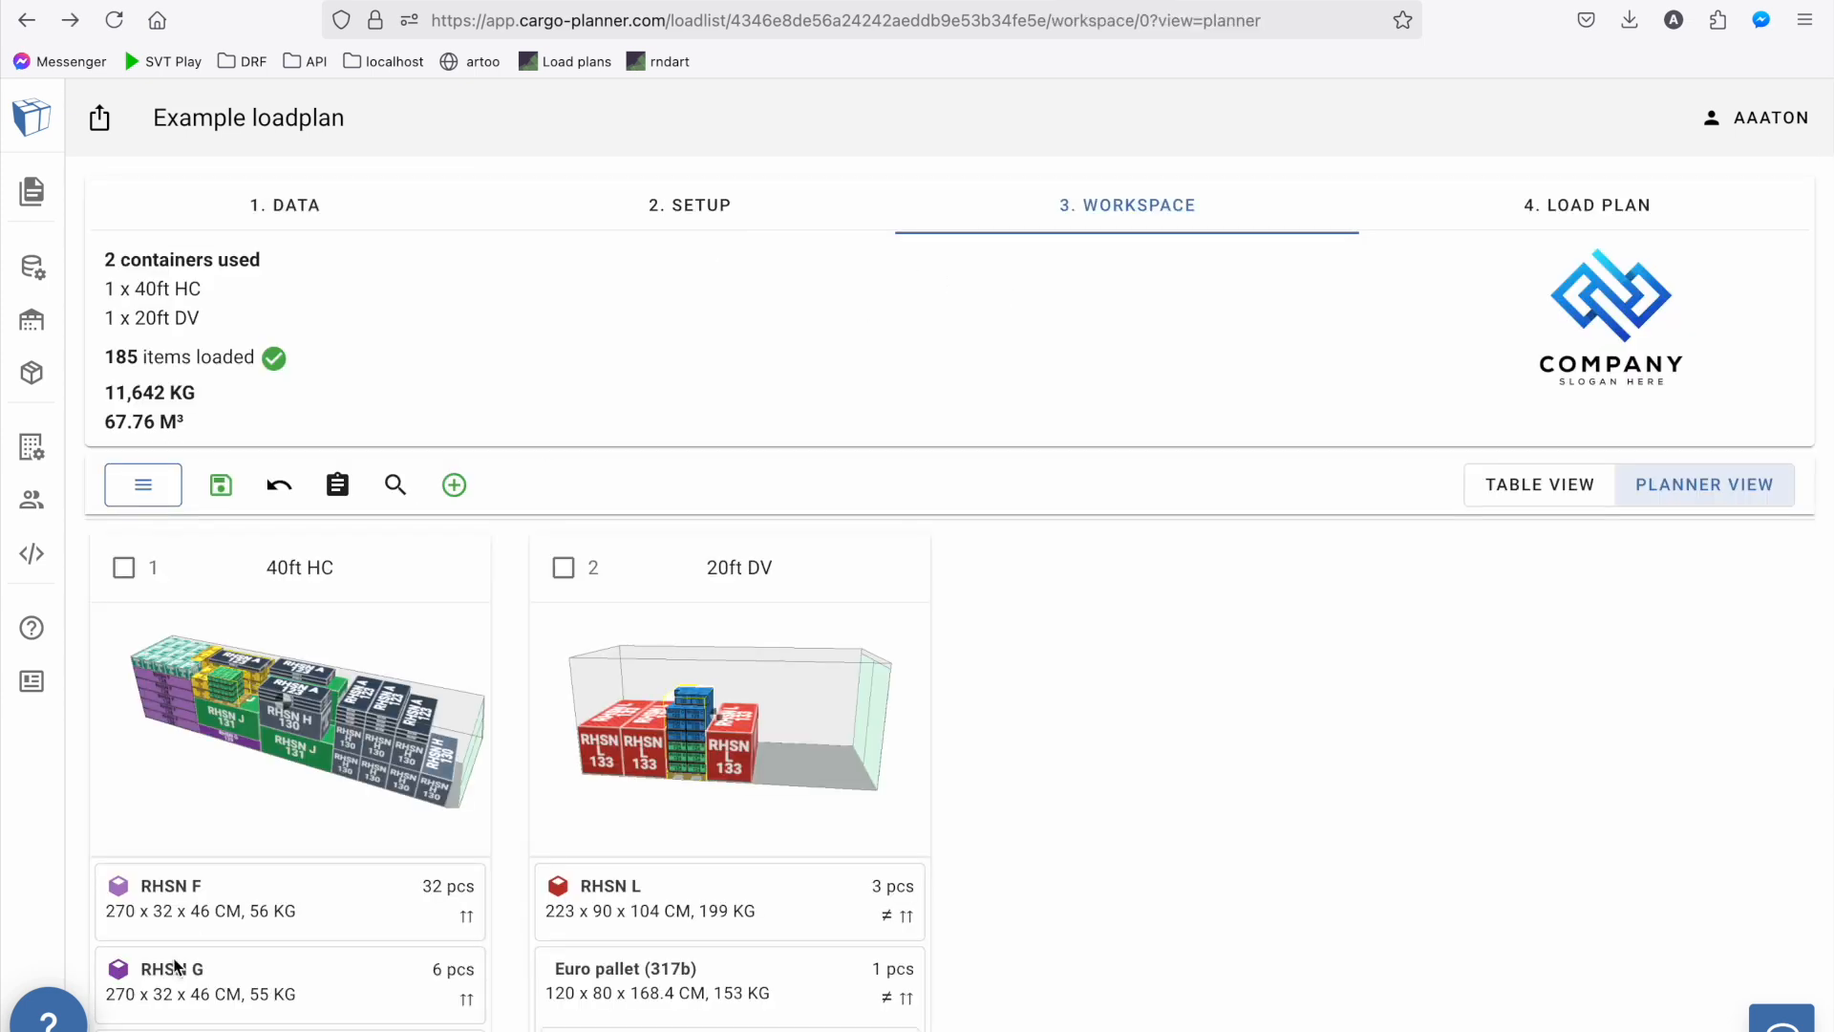
# Open the finished load plan and view its overview and the 40ft HC container
pyautogui.click(1534, 218)
pyautogui.scroll(-5, 1079, 321)
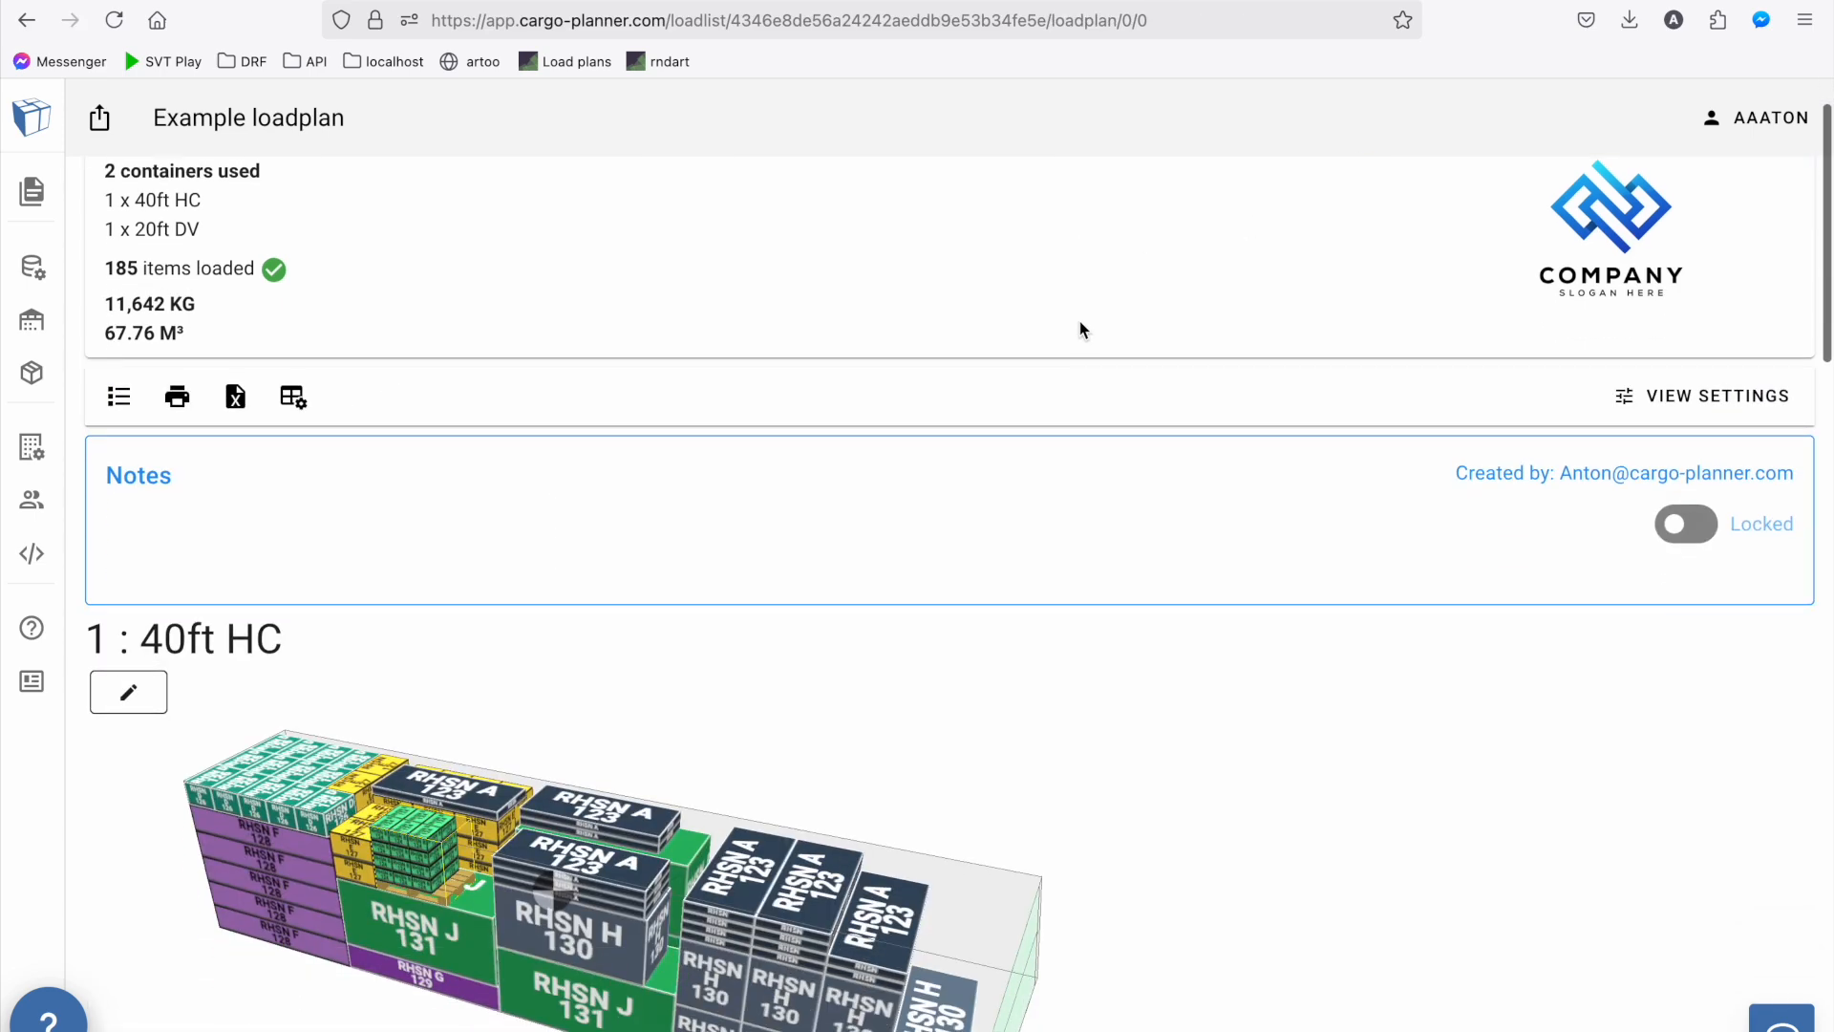
# Examine the 40ft HC container's side views, utilization figures and cargo table with lashings and volume utilization
pyautogui.scroll(-14, 1079, 322)
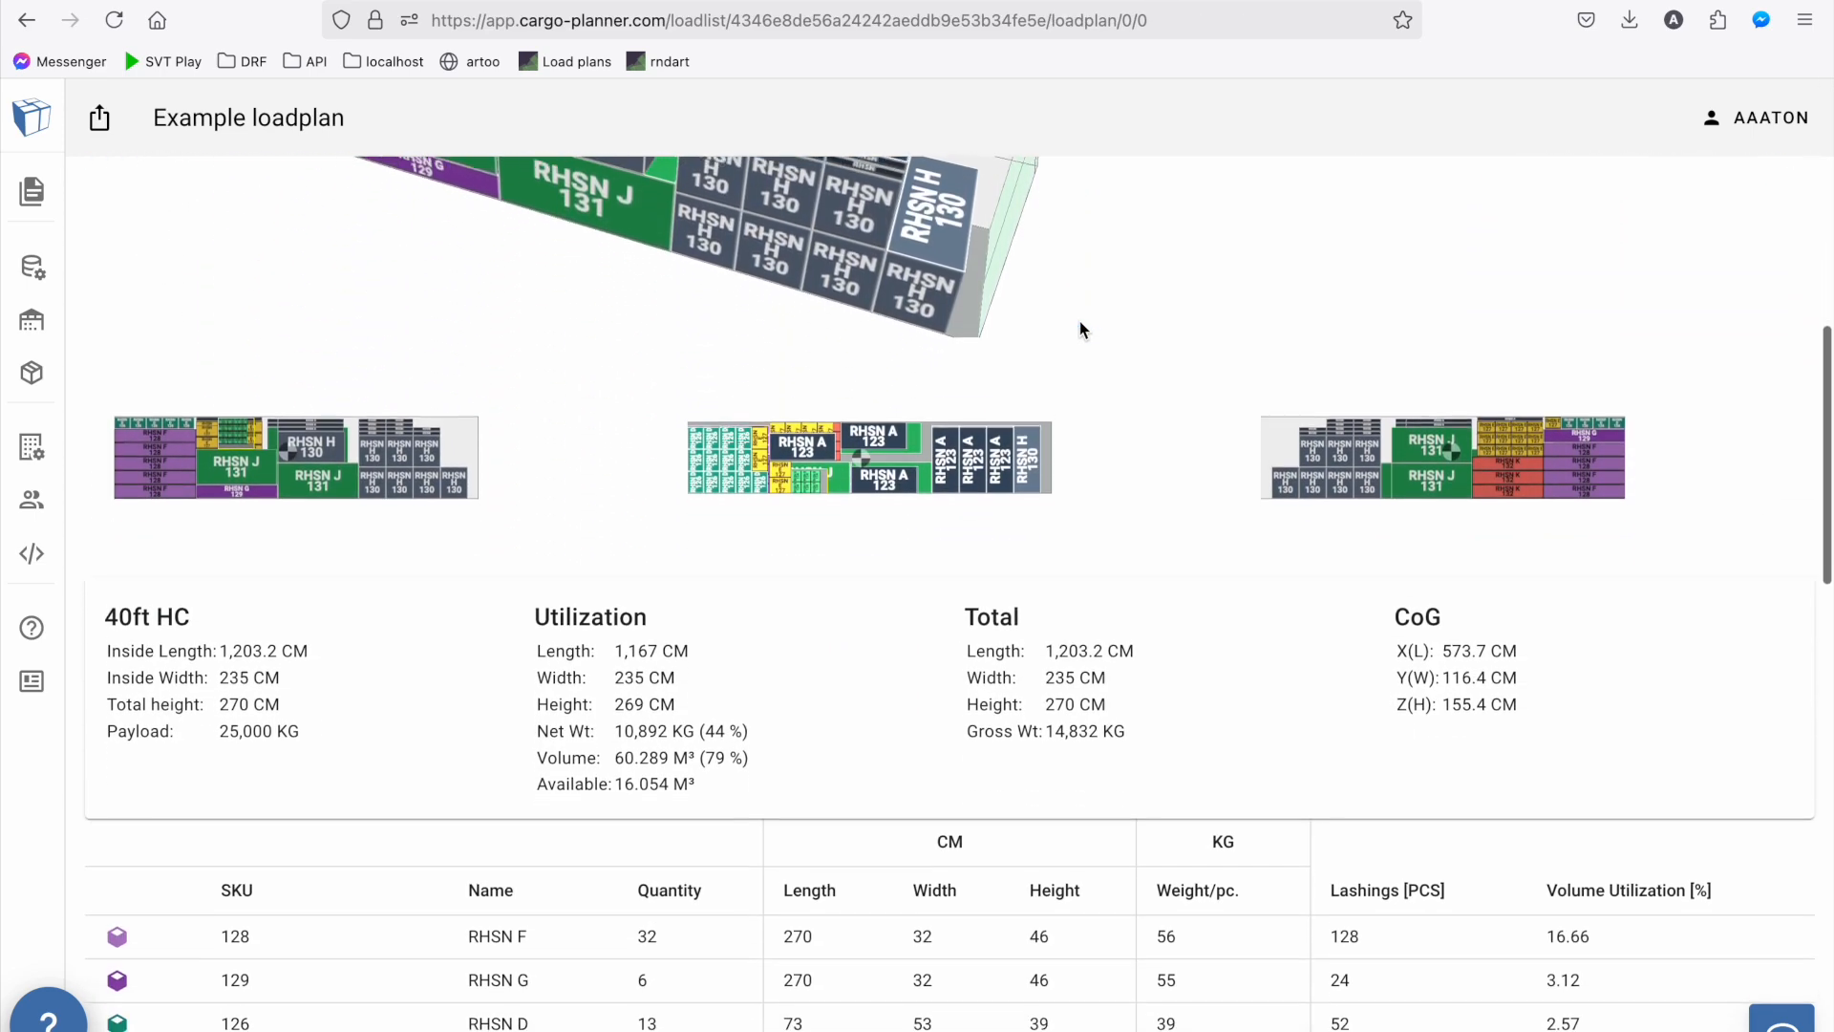
pyautogui.scroll(-3, 1081, 327)
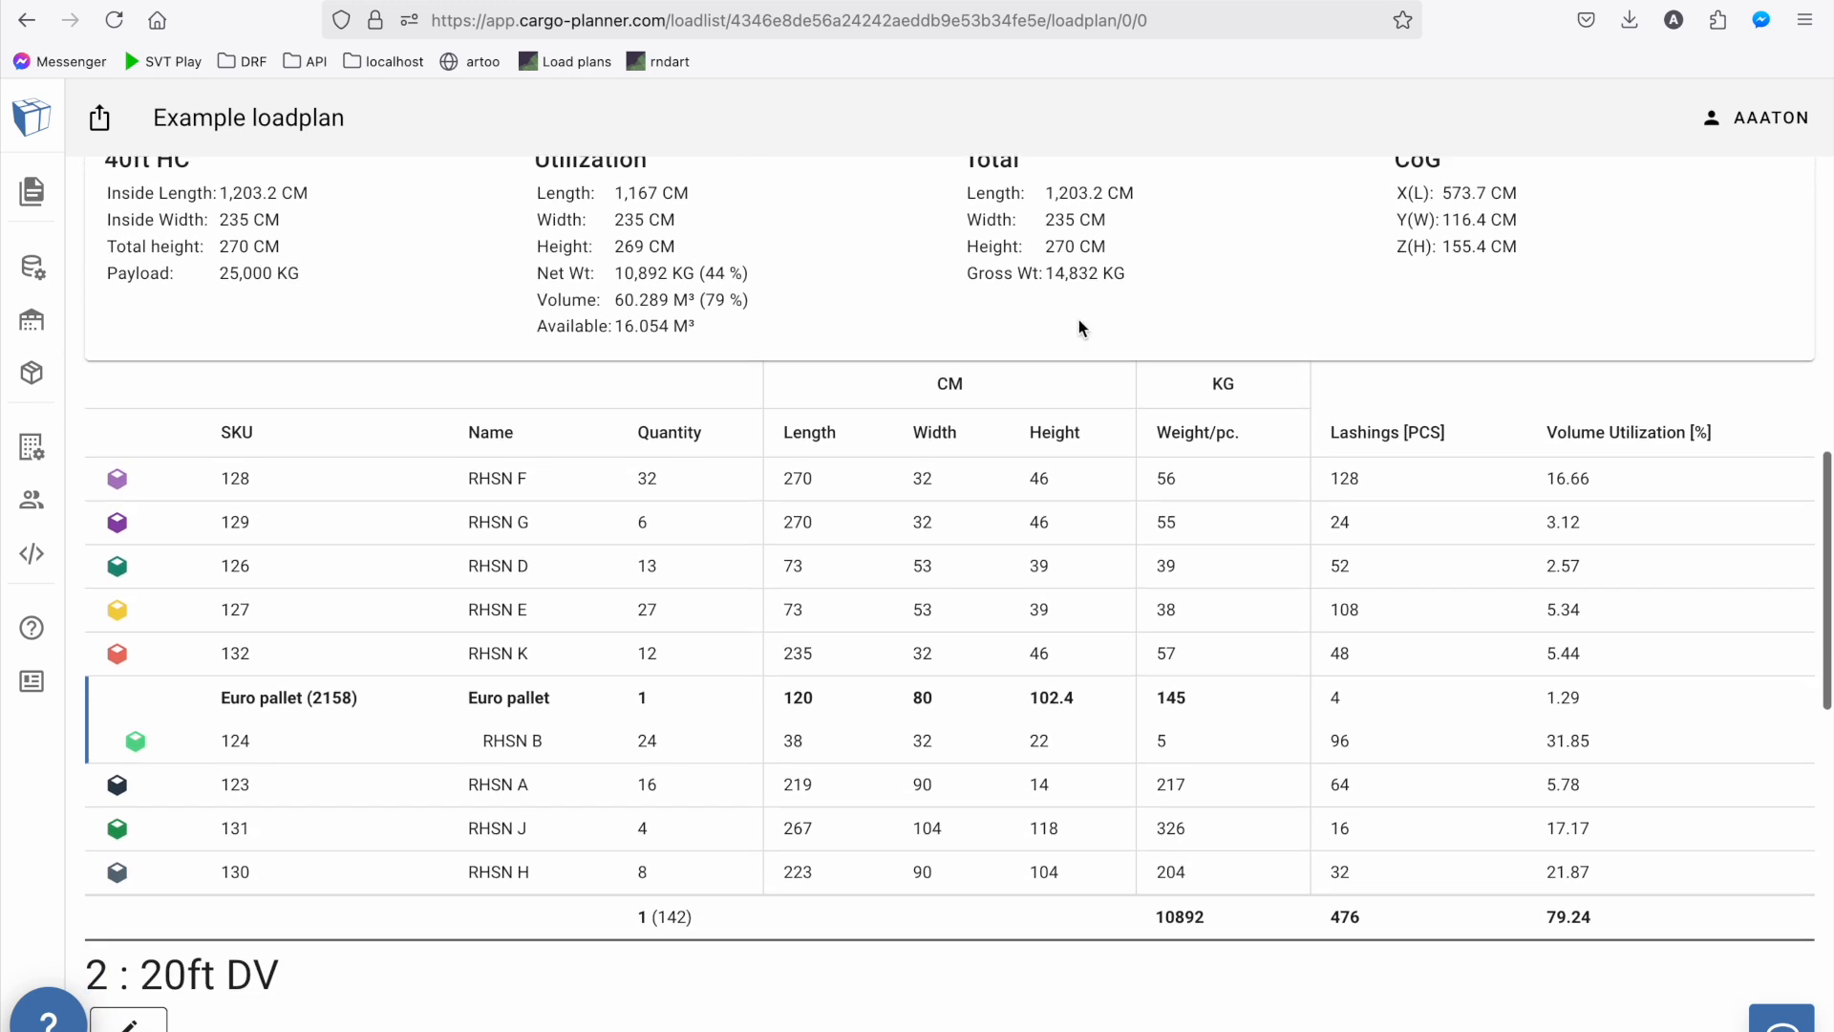
pyautogui.scroll(-1, 1079, 324)
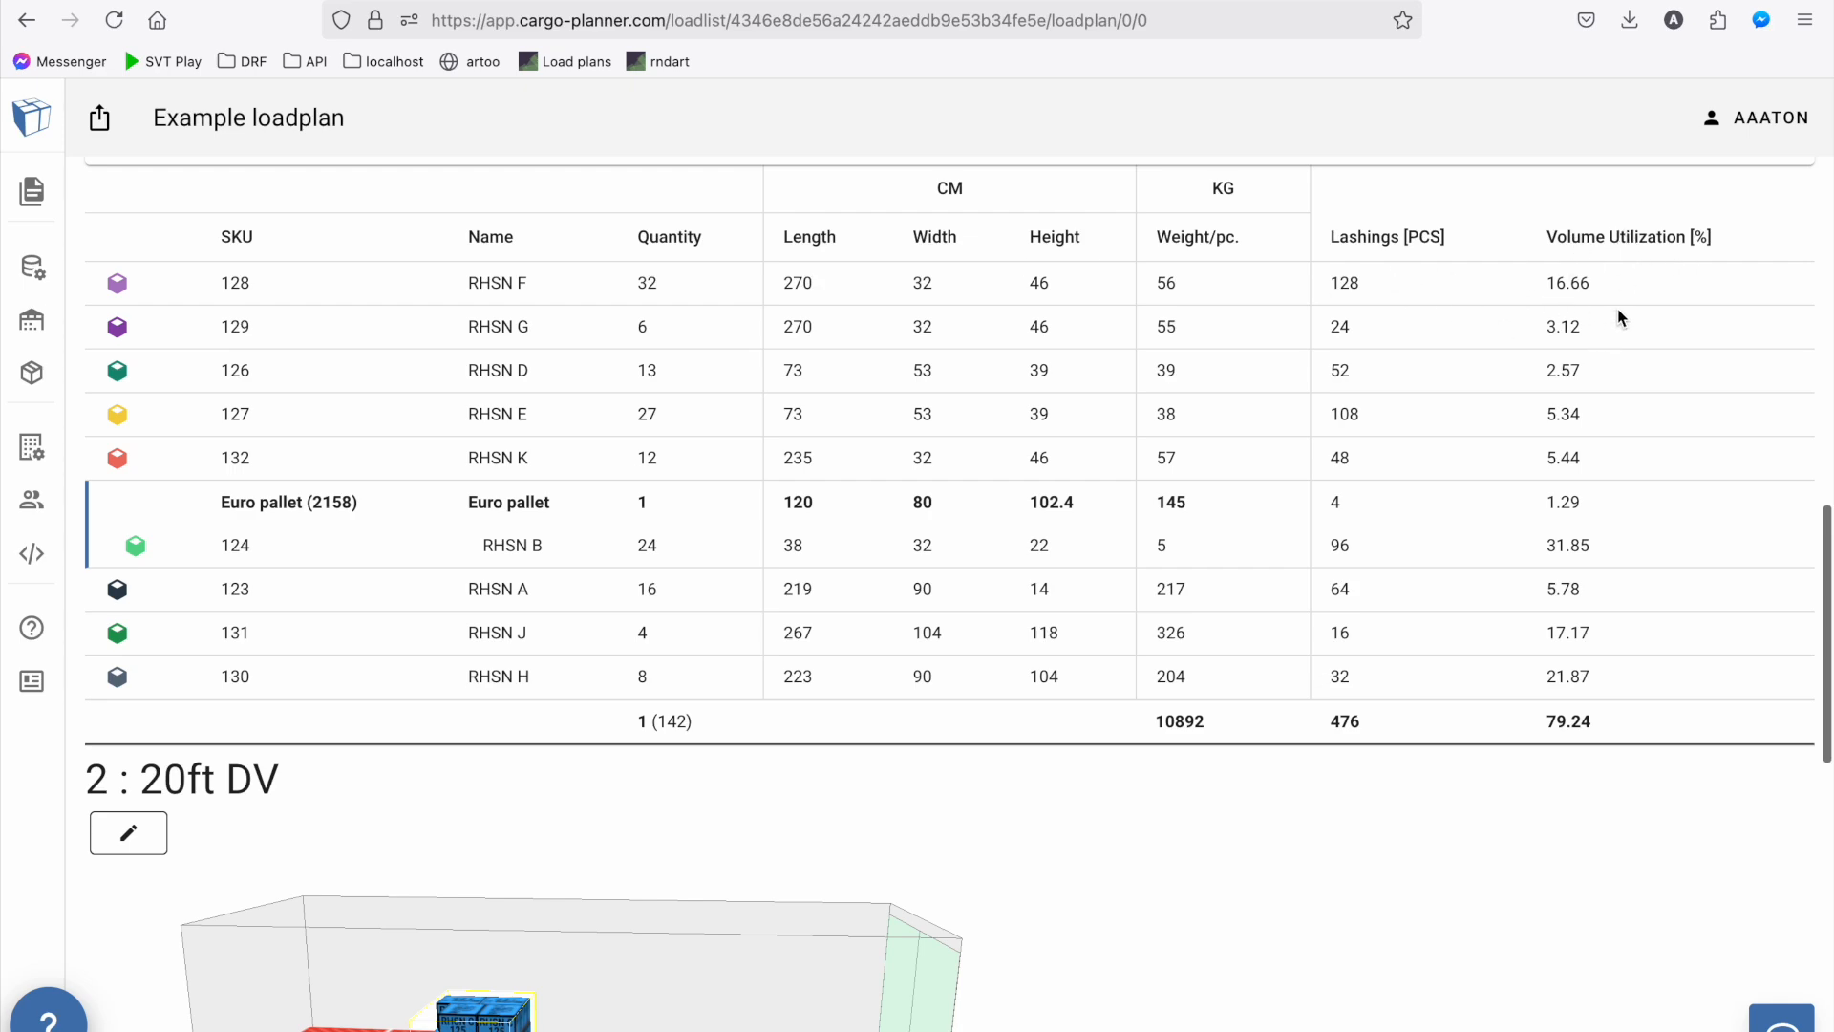
pyautogui.scroll(7, 1506, 421)
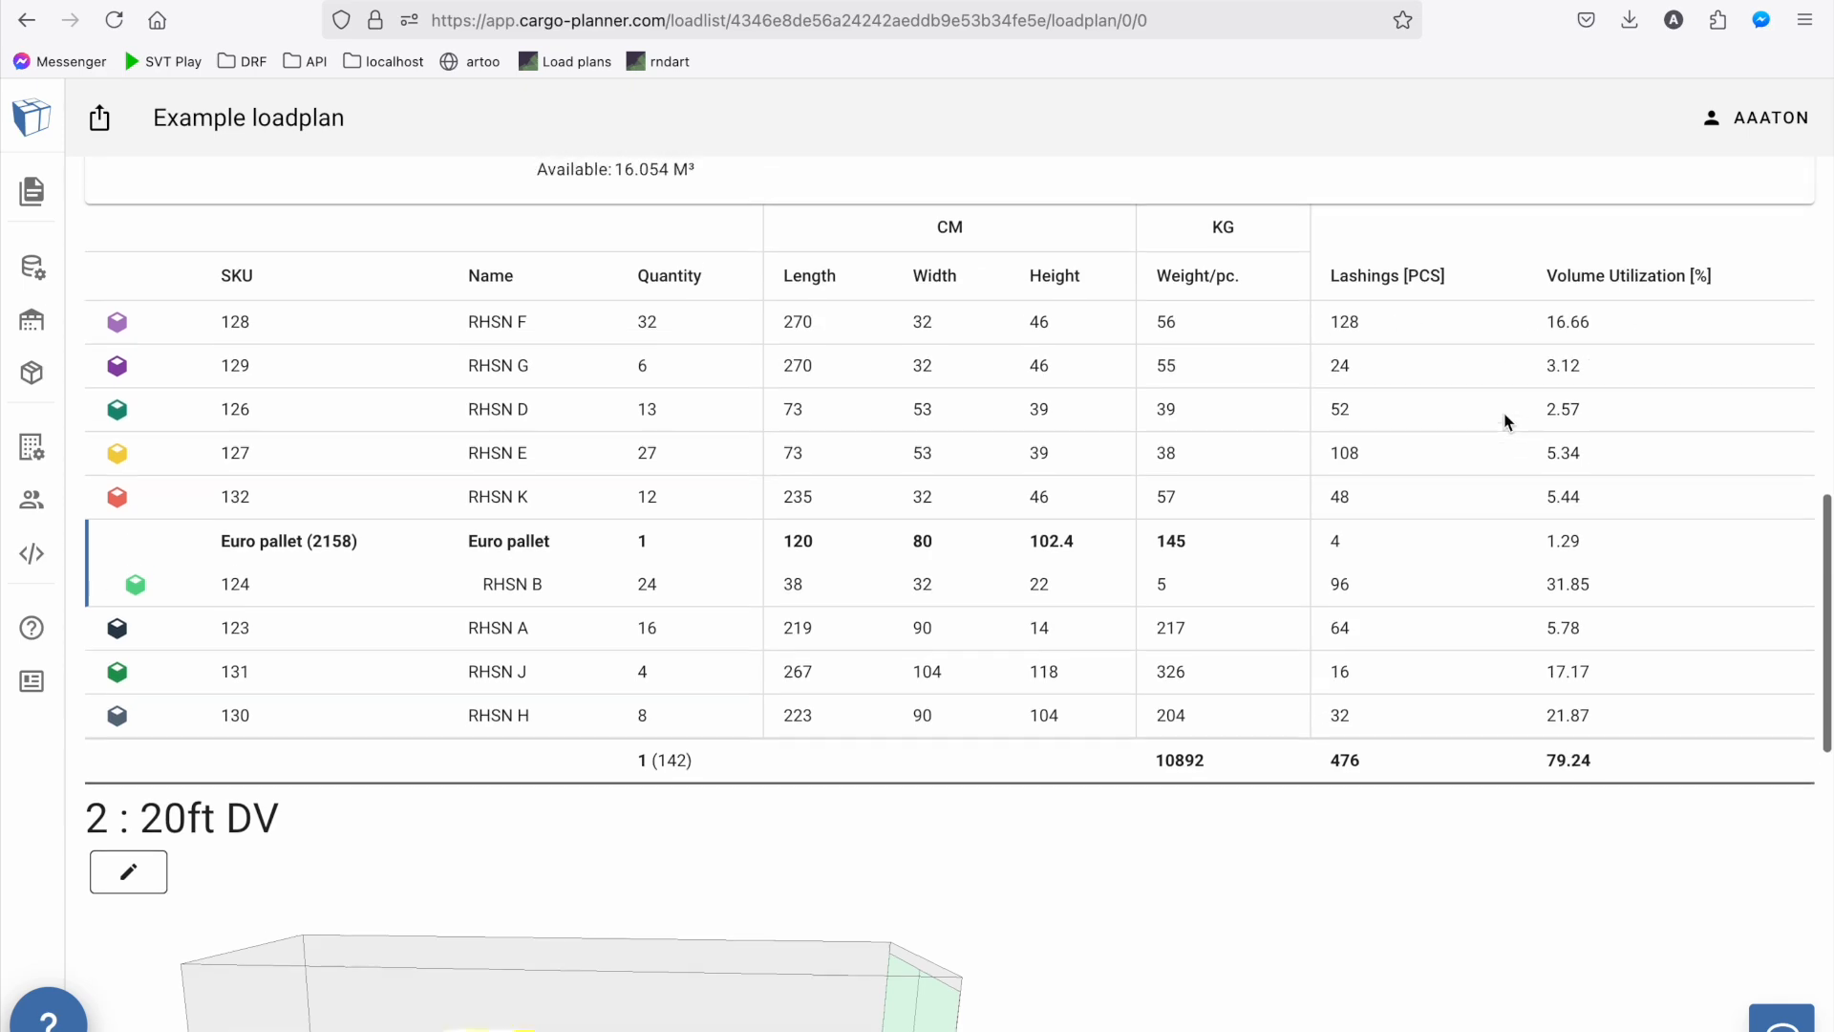
# Show the loading instructions in layers and look through the loading steps of the 40ft HC container
pyautogui.scroll(7, 1506, 421)
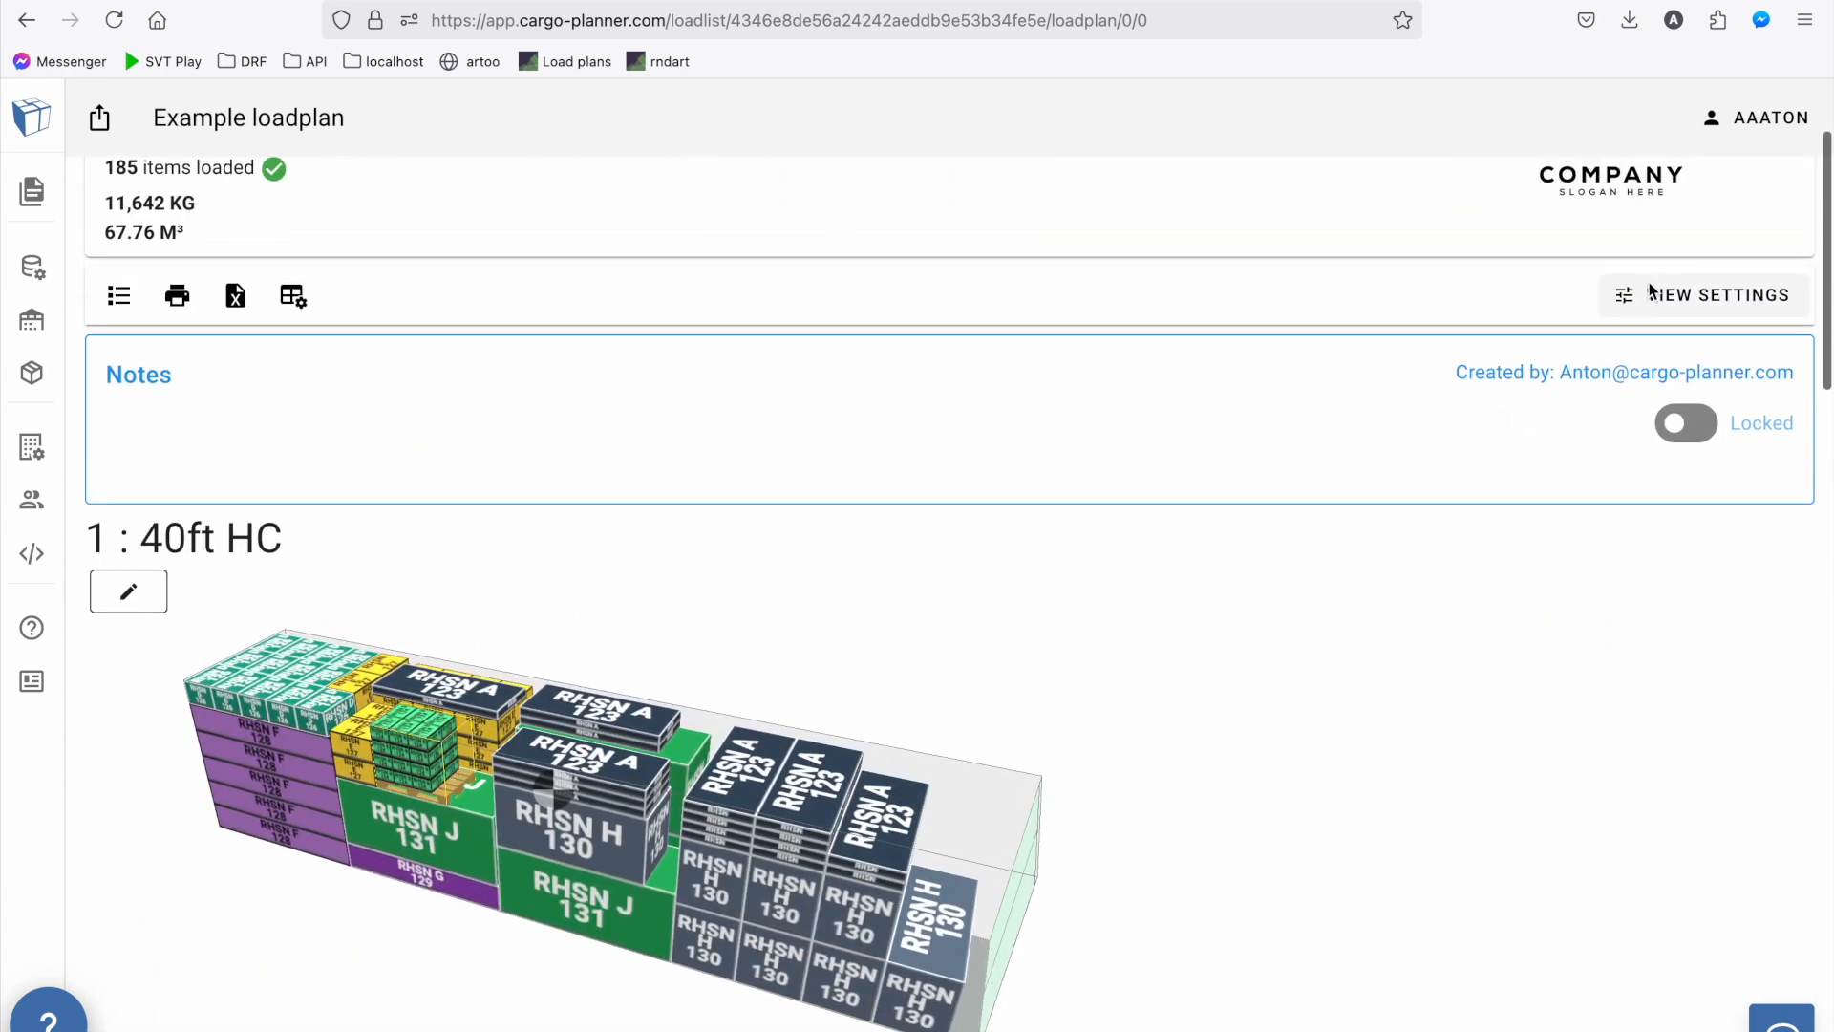
pyautogui.click(1660, 285)
pyautogui.moveTo(1538, 588)
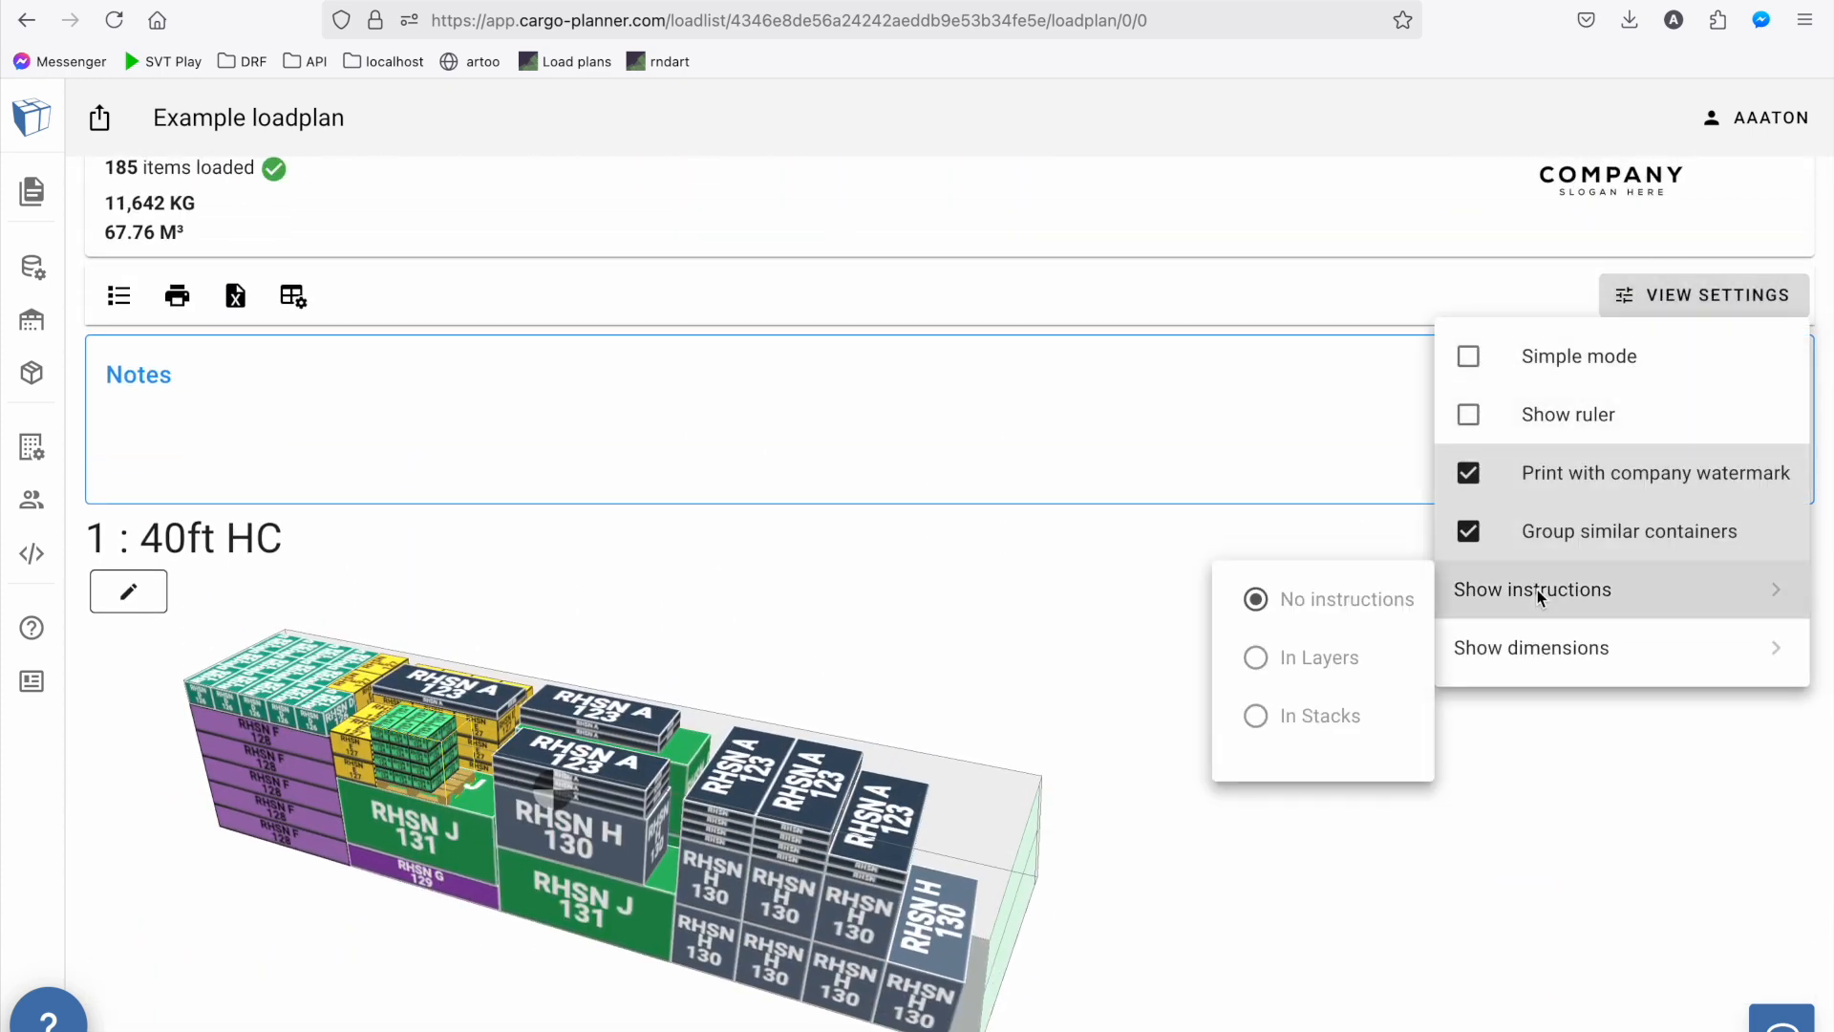
pyautogui.click(1314, 674)
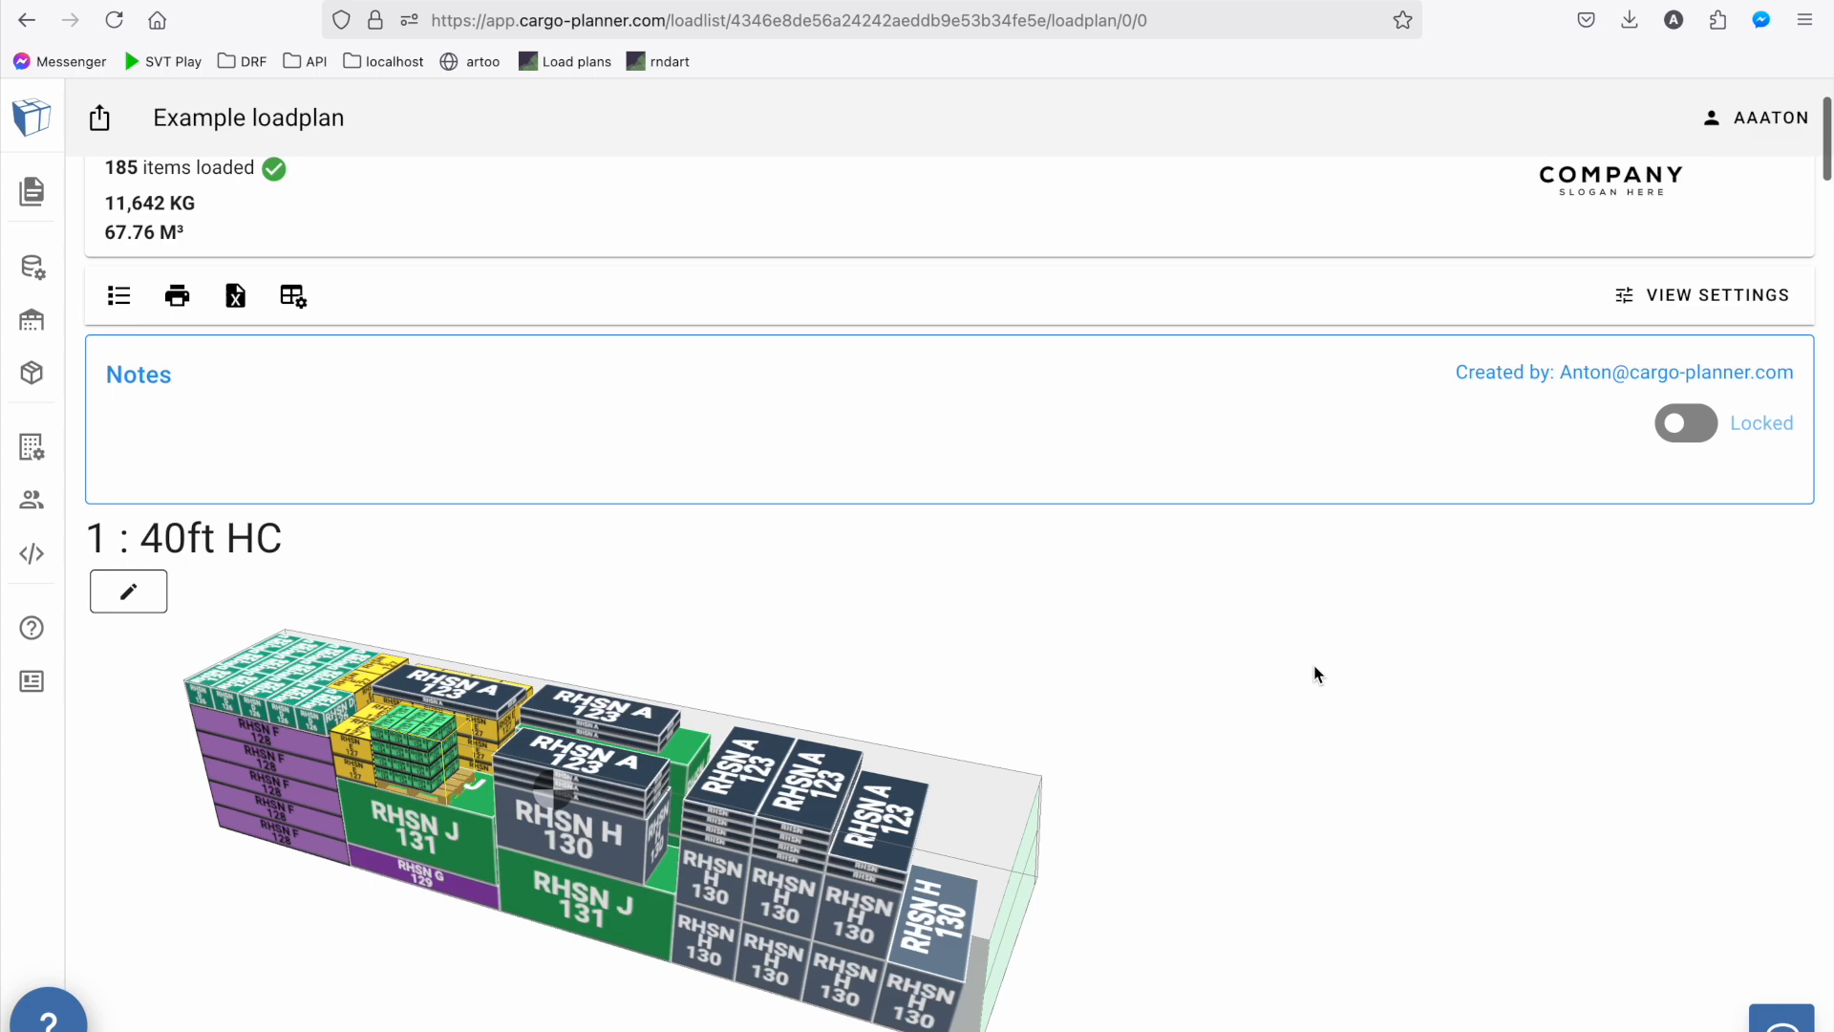
pyautogui.scroll(-15, 1314, 673)
pyautogui.scroll(-3, 1314, 675)
pyautogui.scroll(2, 1311, 665)
pyautogui.scroll(-1, 1313, 663)
pyautogui.scroll(-10, 1313, 664)
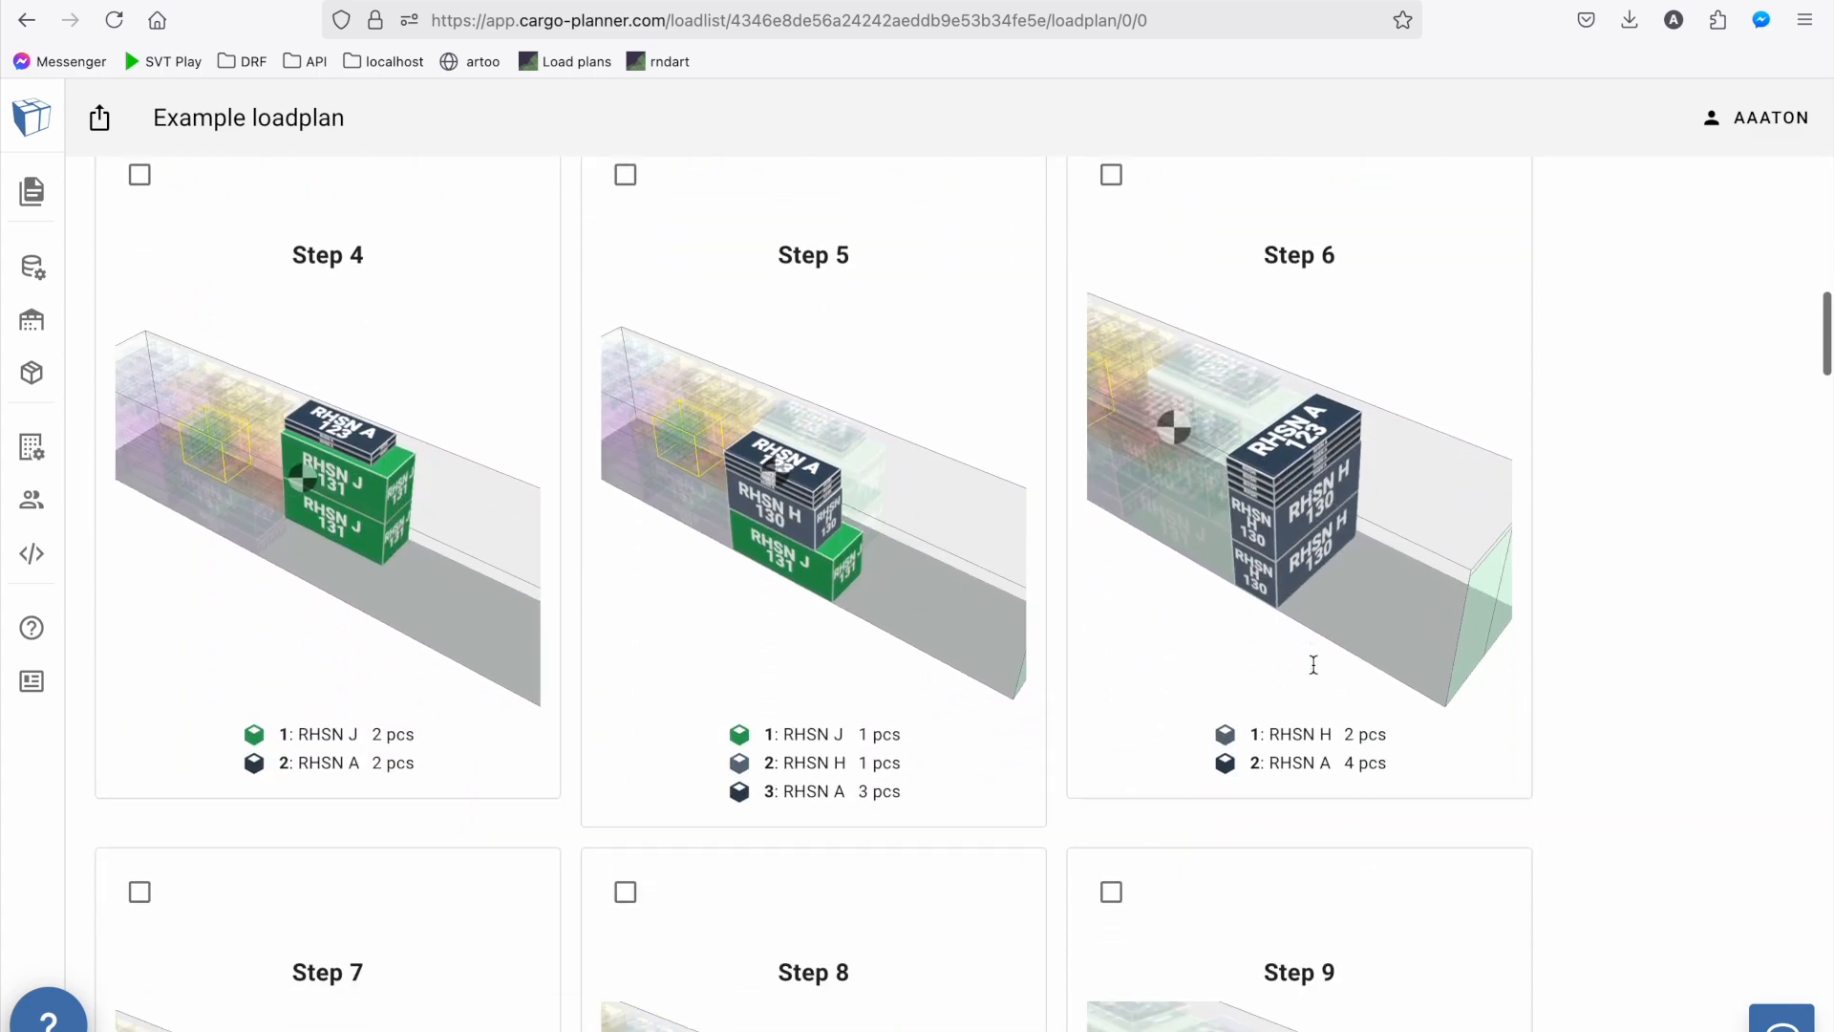
pyautogui.scroll(20, 1313, 664)
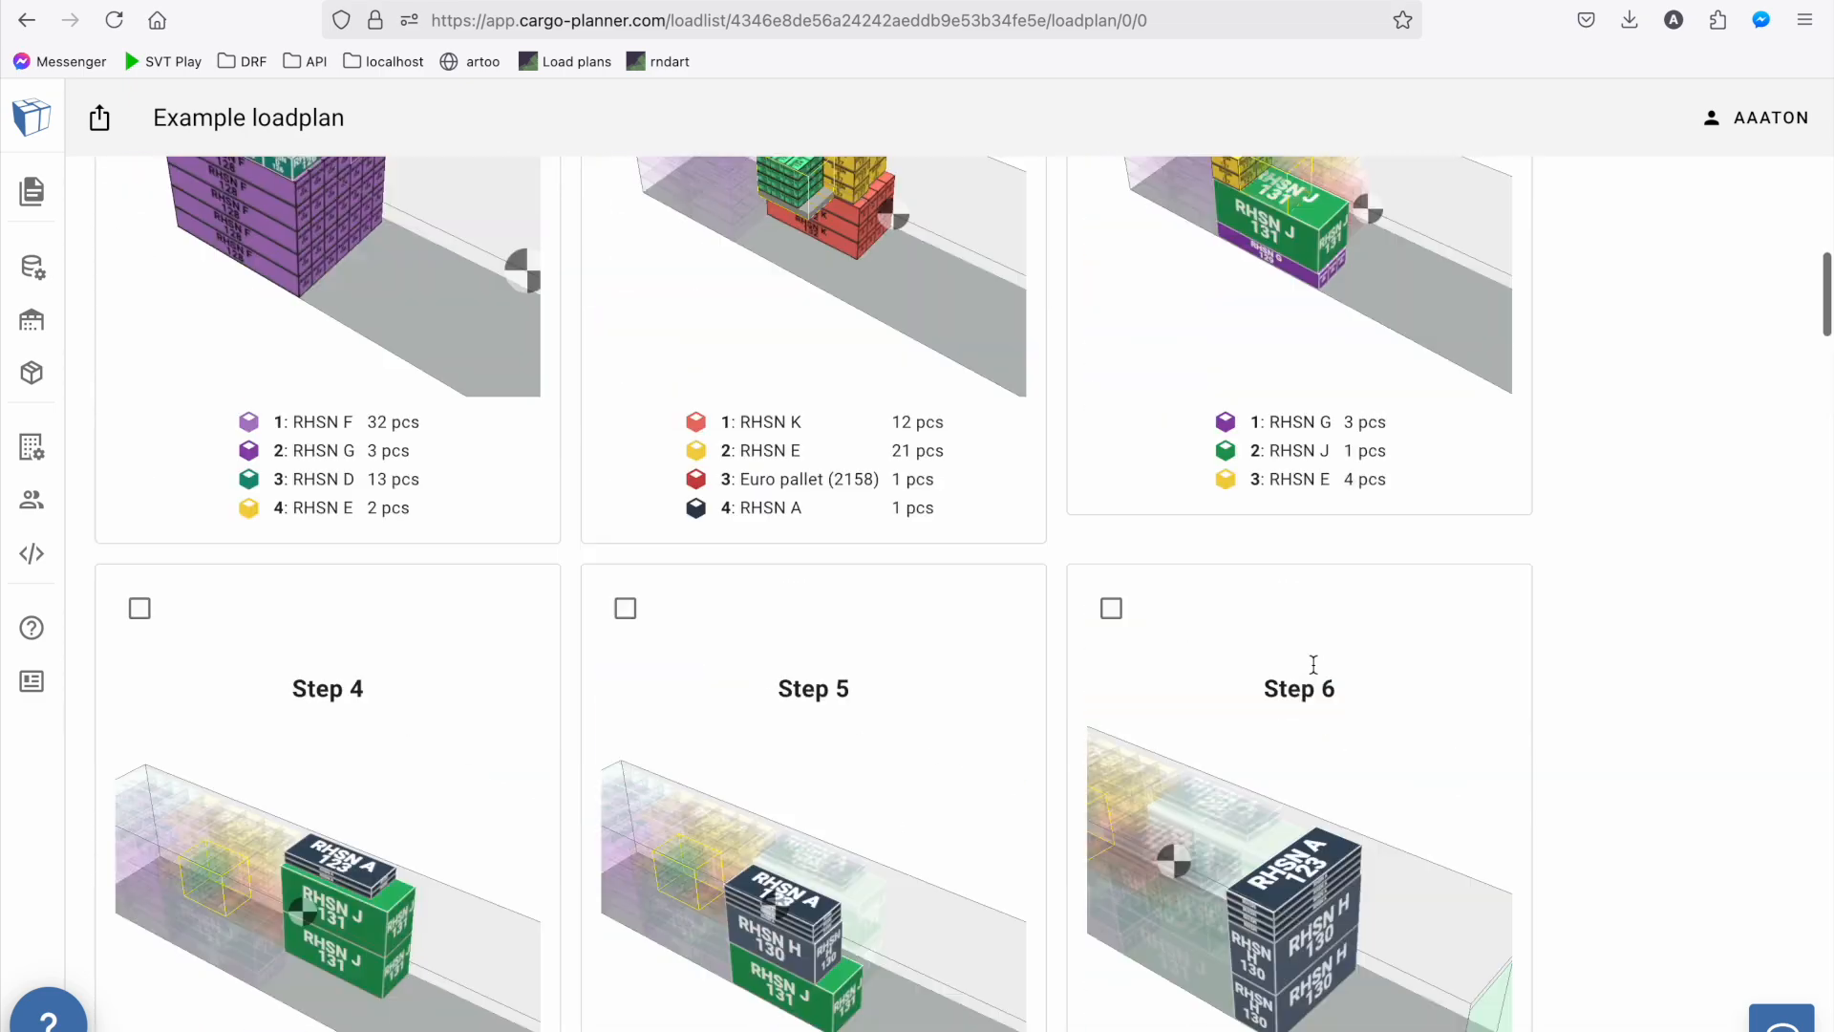
# Set the load plan's instruction display back to No instructions
pyautogui.click(1655, 472)
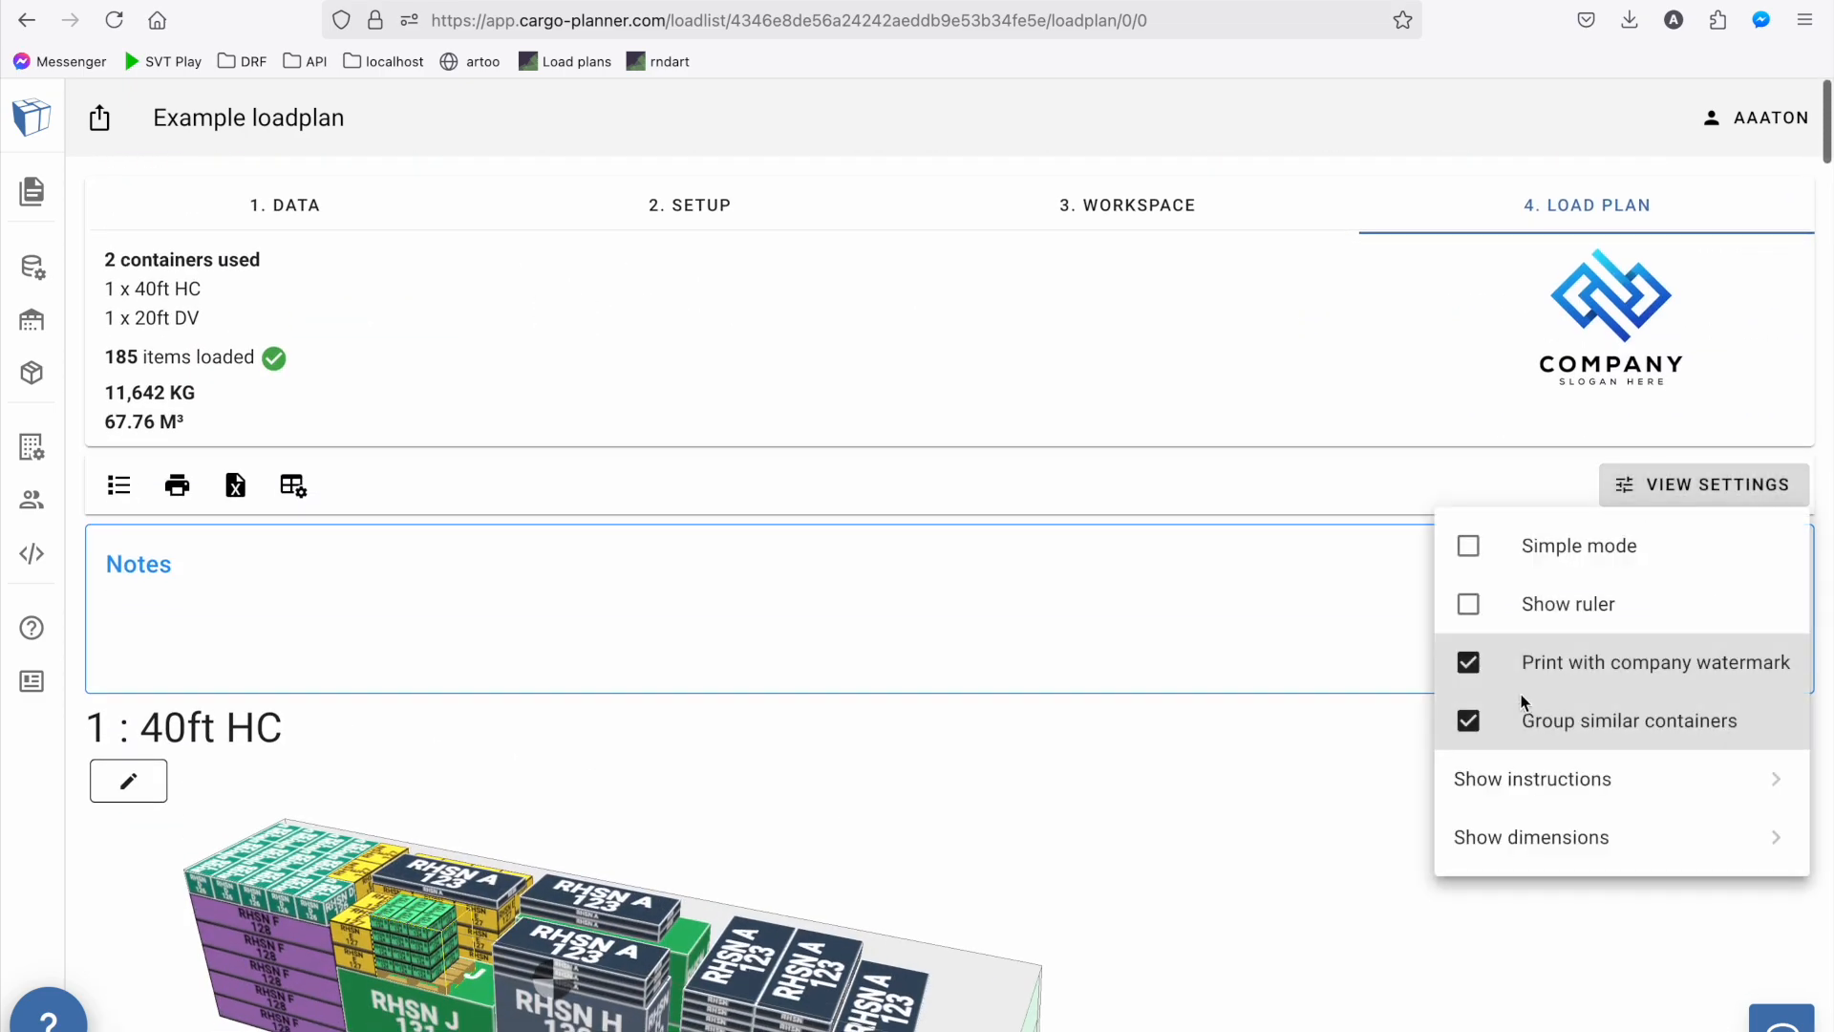
pyautogui.moveTo(1521, 785)
pyautogui.click(1373, 791)
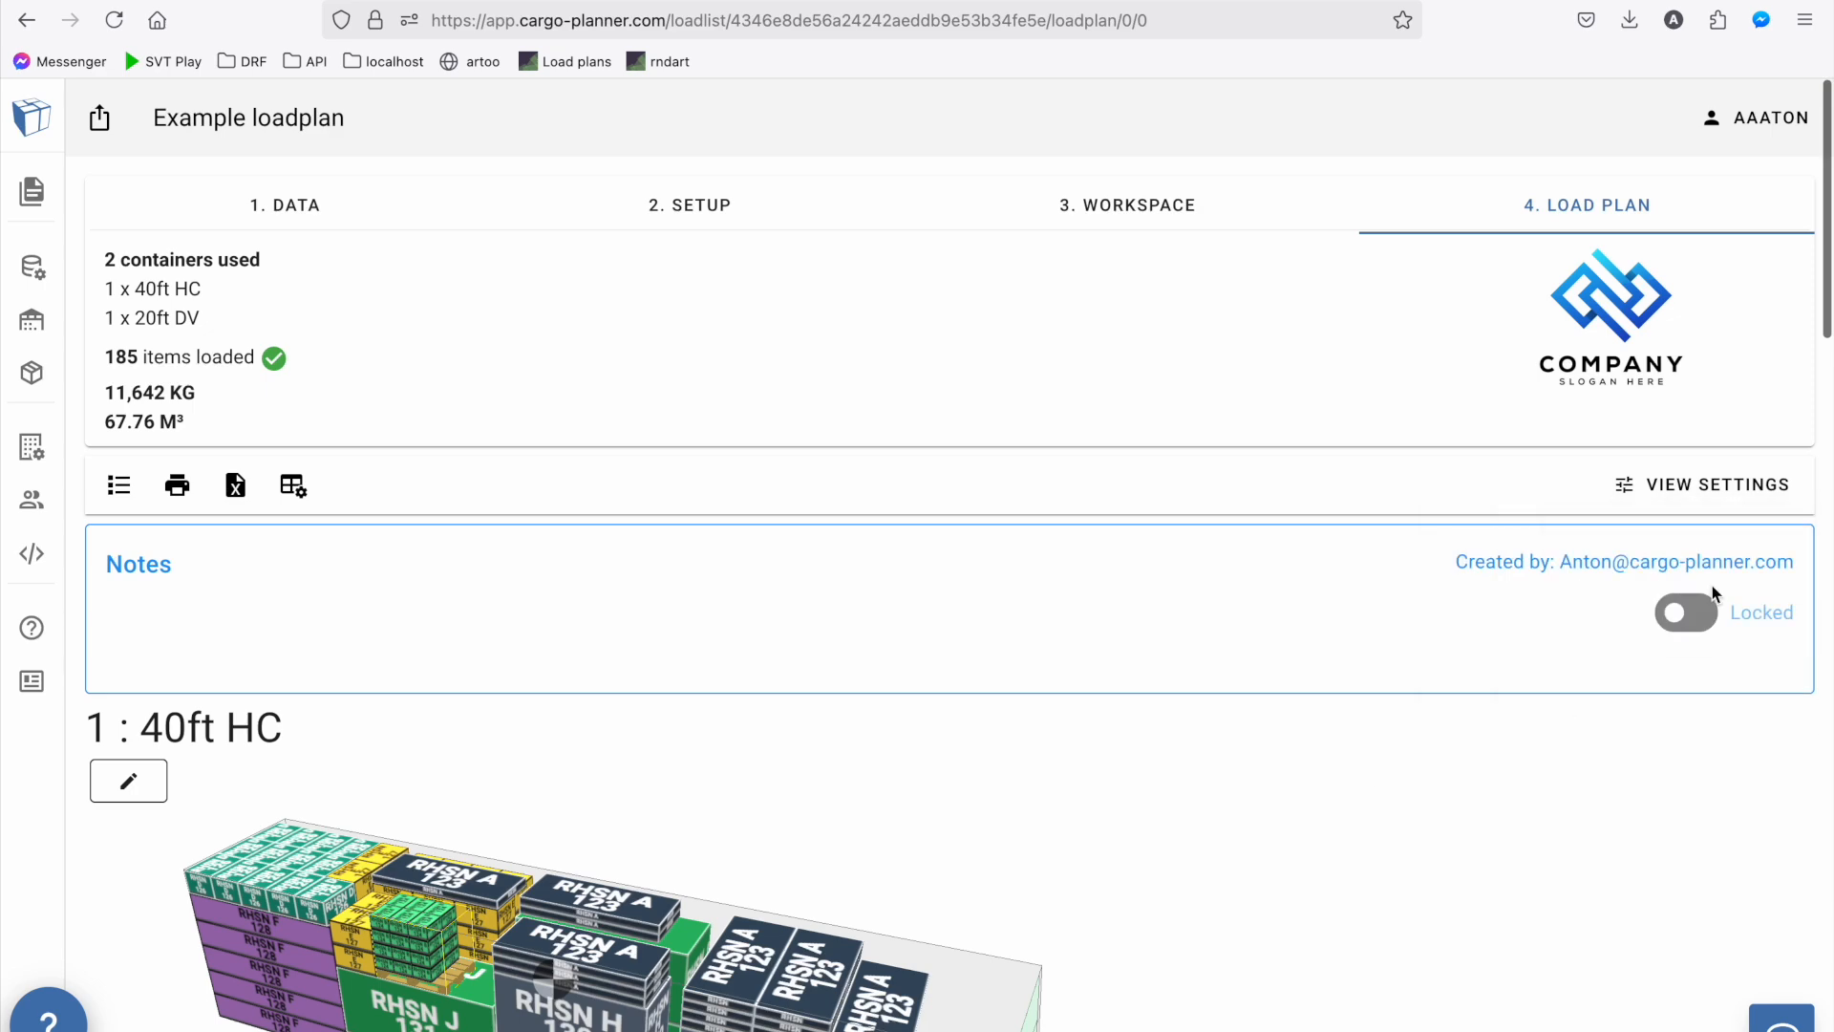
# Show the cargo dimensions in inches as additional columns and check them in the 40ft HC cargo table
pyautogui.click(1693, 485)
pyautogui.moveTo(1530, 837)
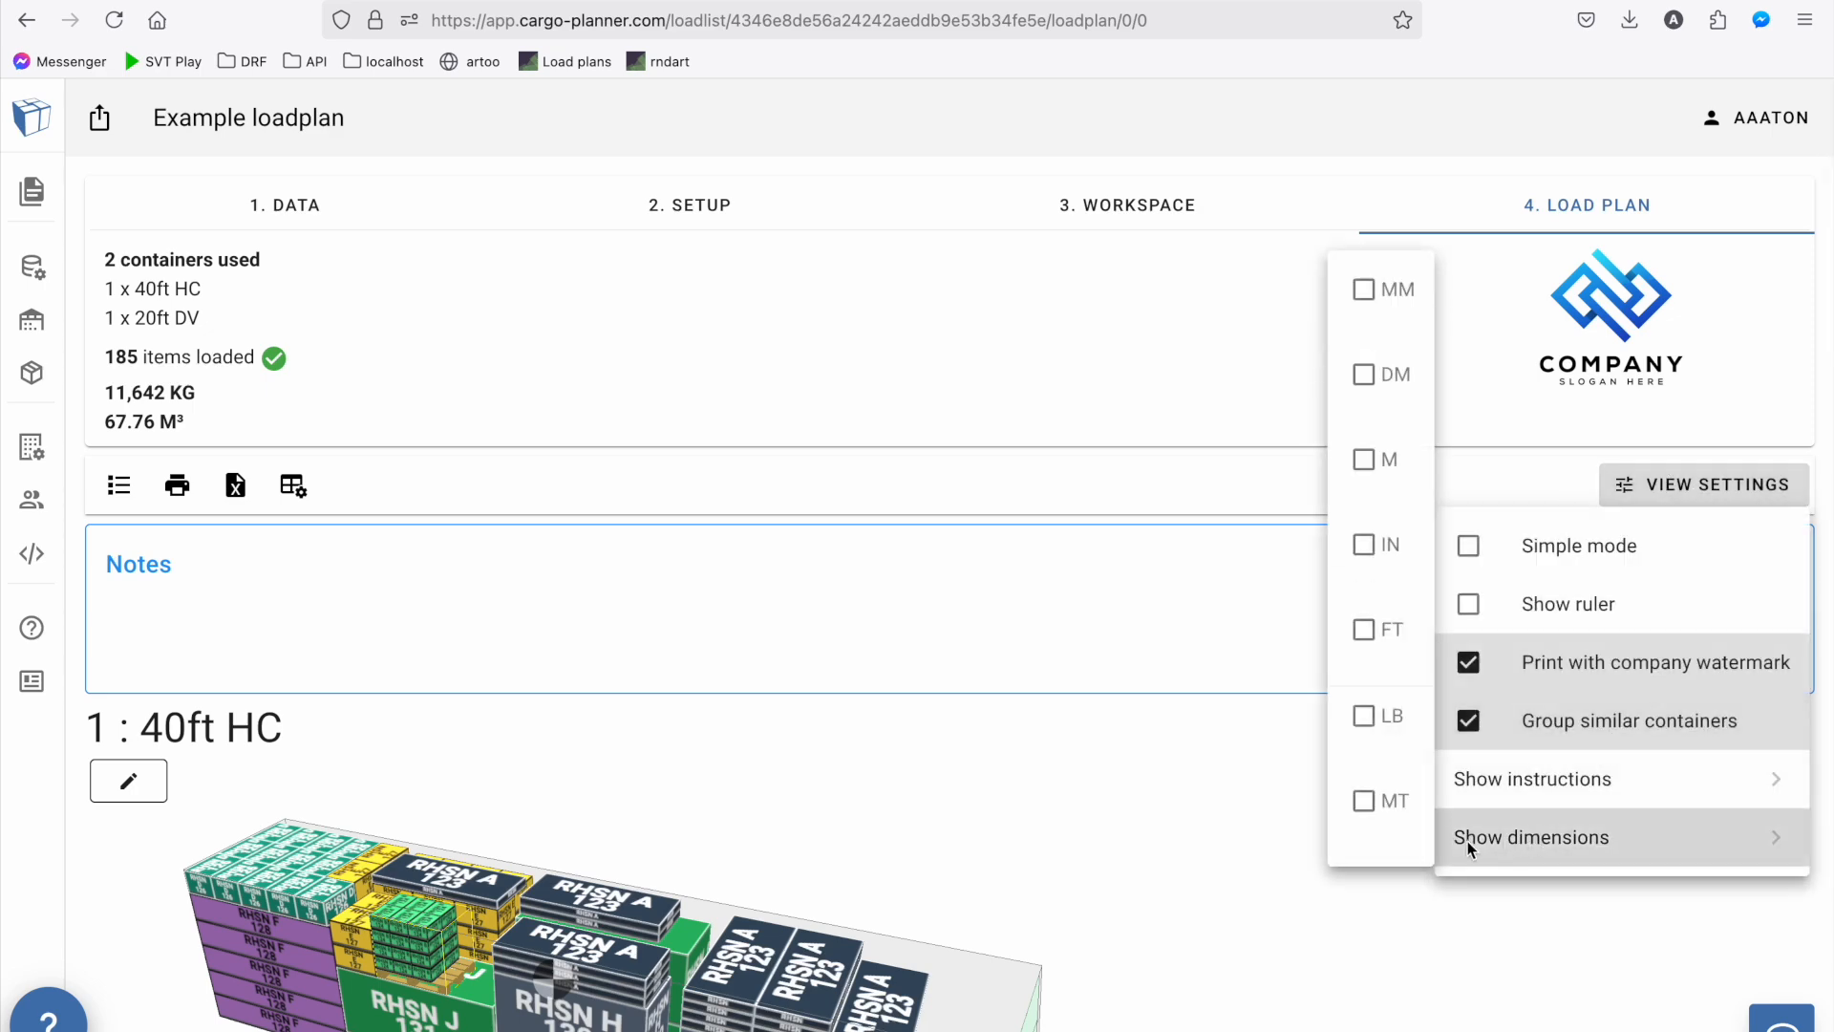
pyautogui.click(1364, 544)
pyautogui.scroll(-10, 1290, 589)
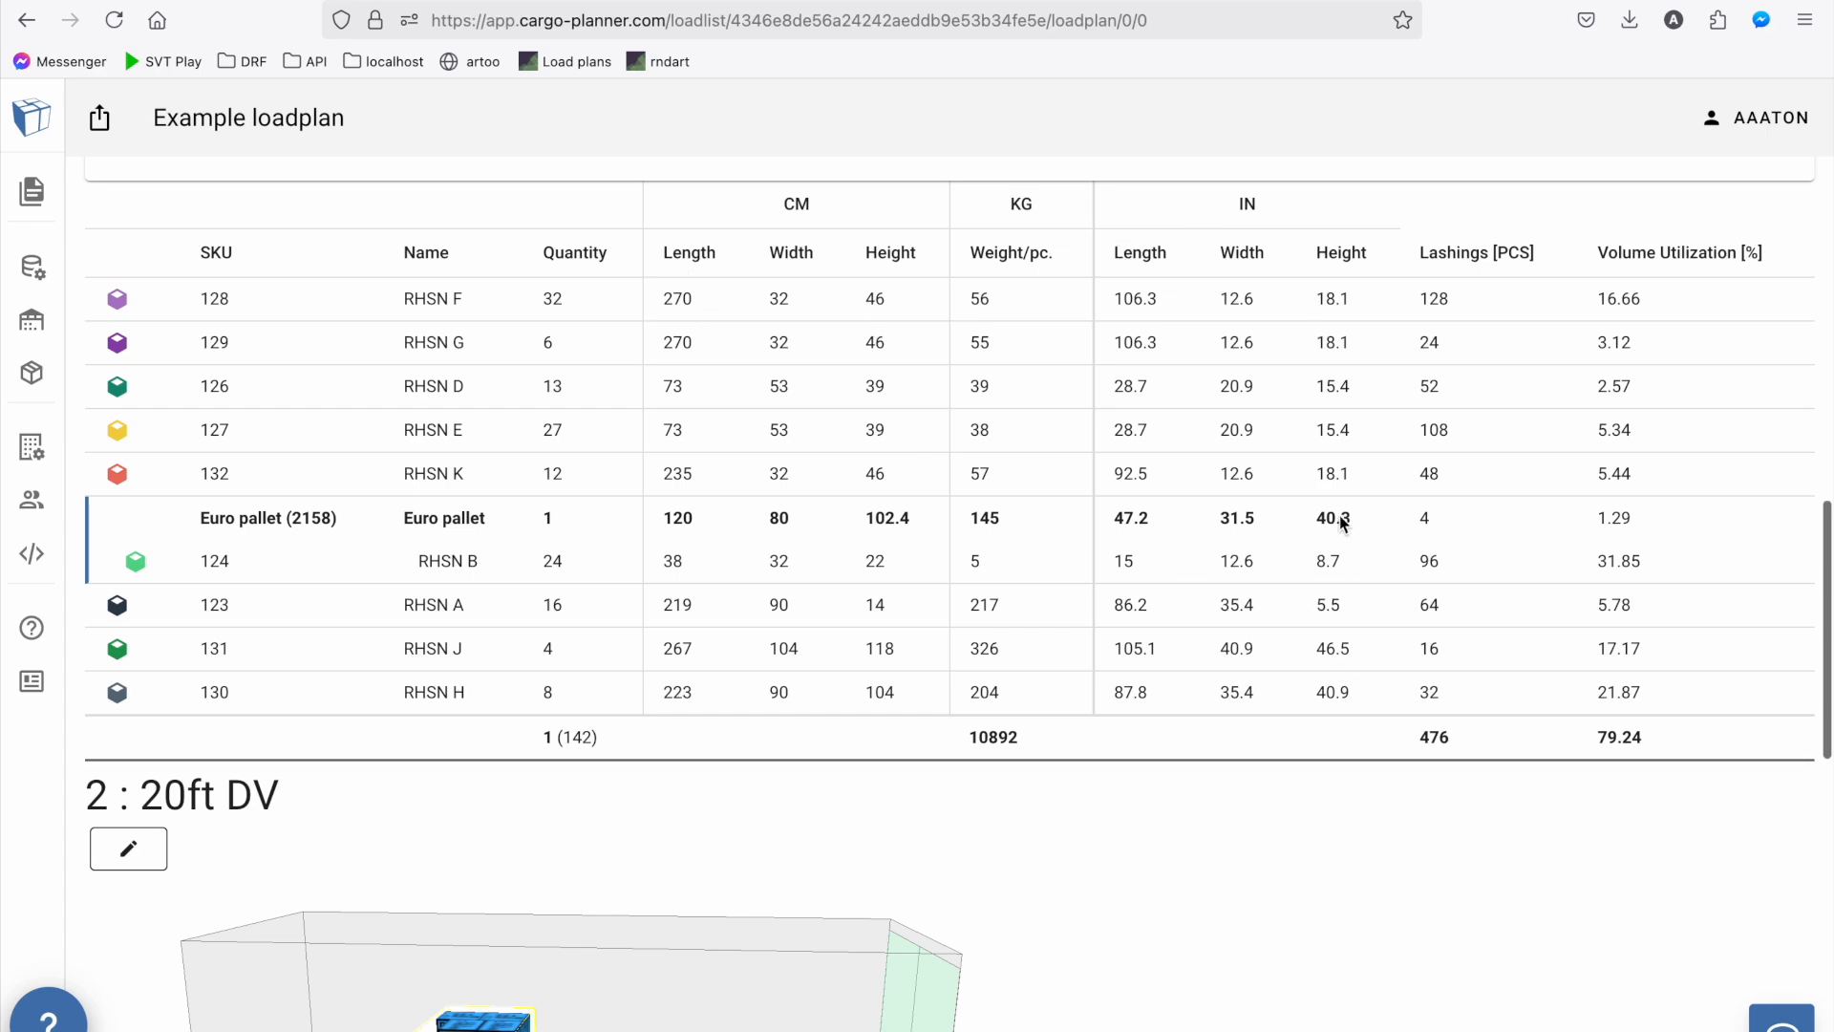
# Preview the printed load plan with Save to PDF as destination, look through its pages and close the preview without saving
pyautogui.scroll(10, 1343, 522)
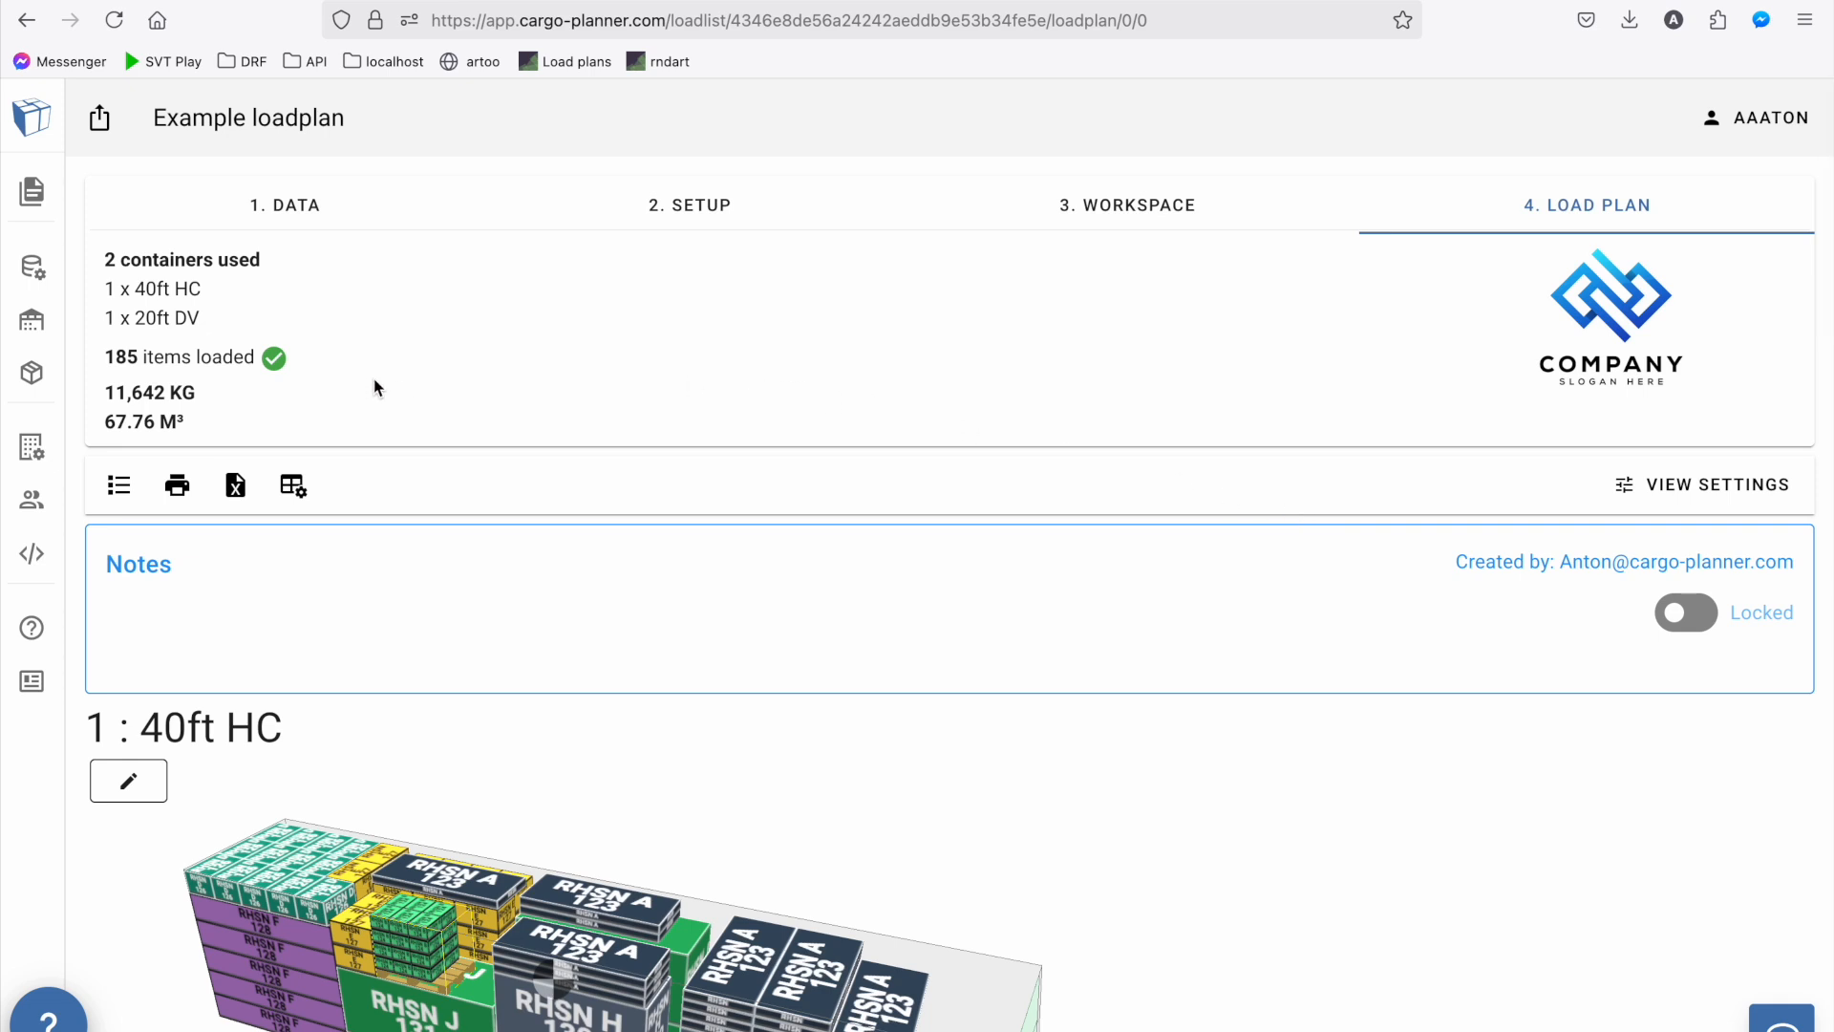
pyautogui.click(177, 487)
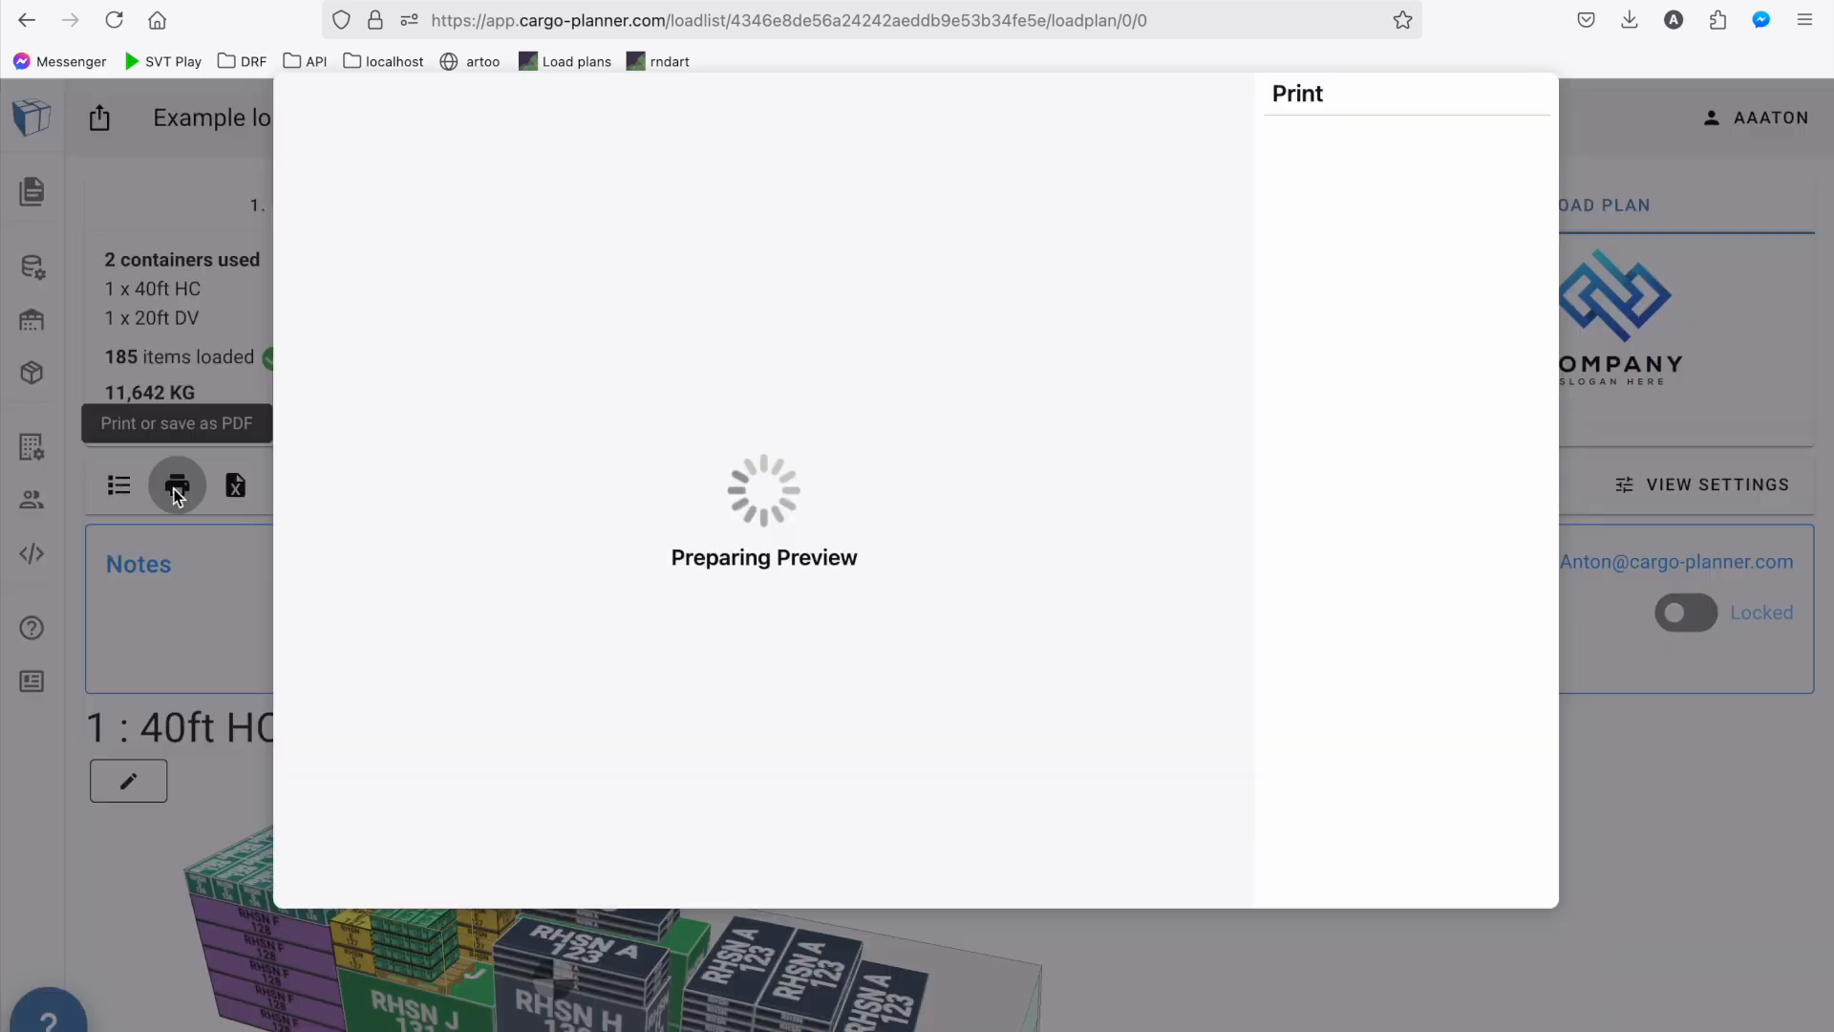
pyautogui.click(1401, 179)
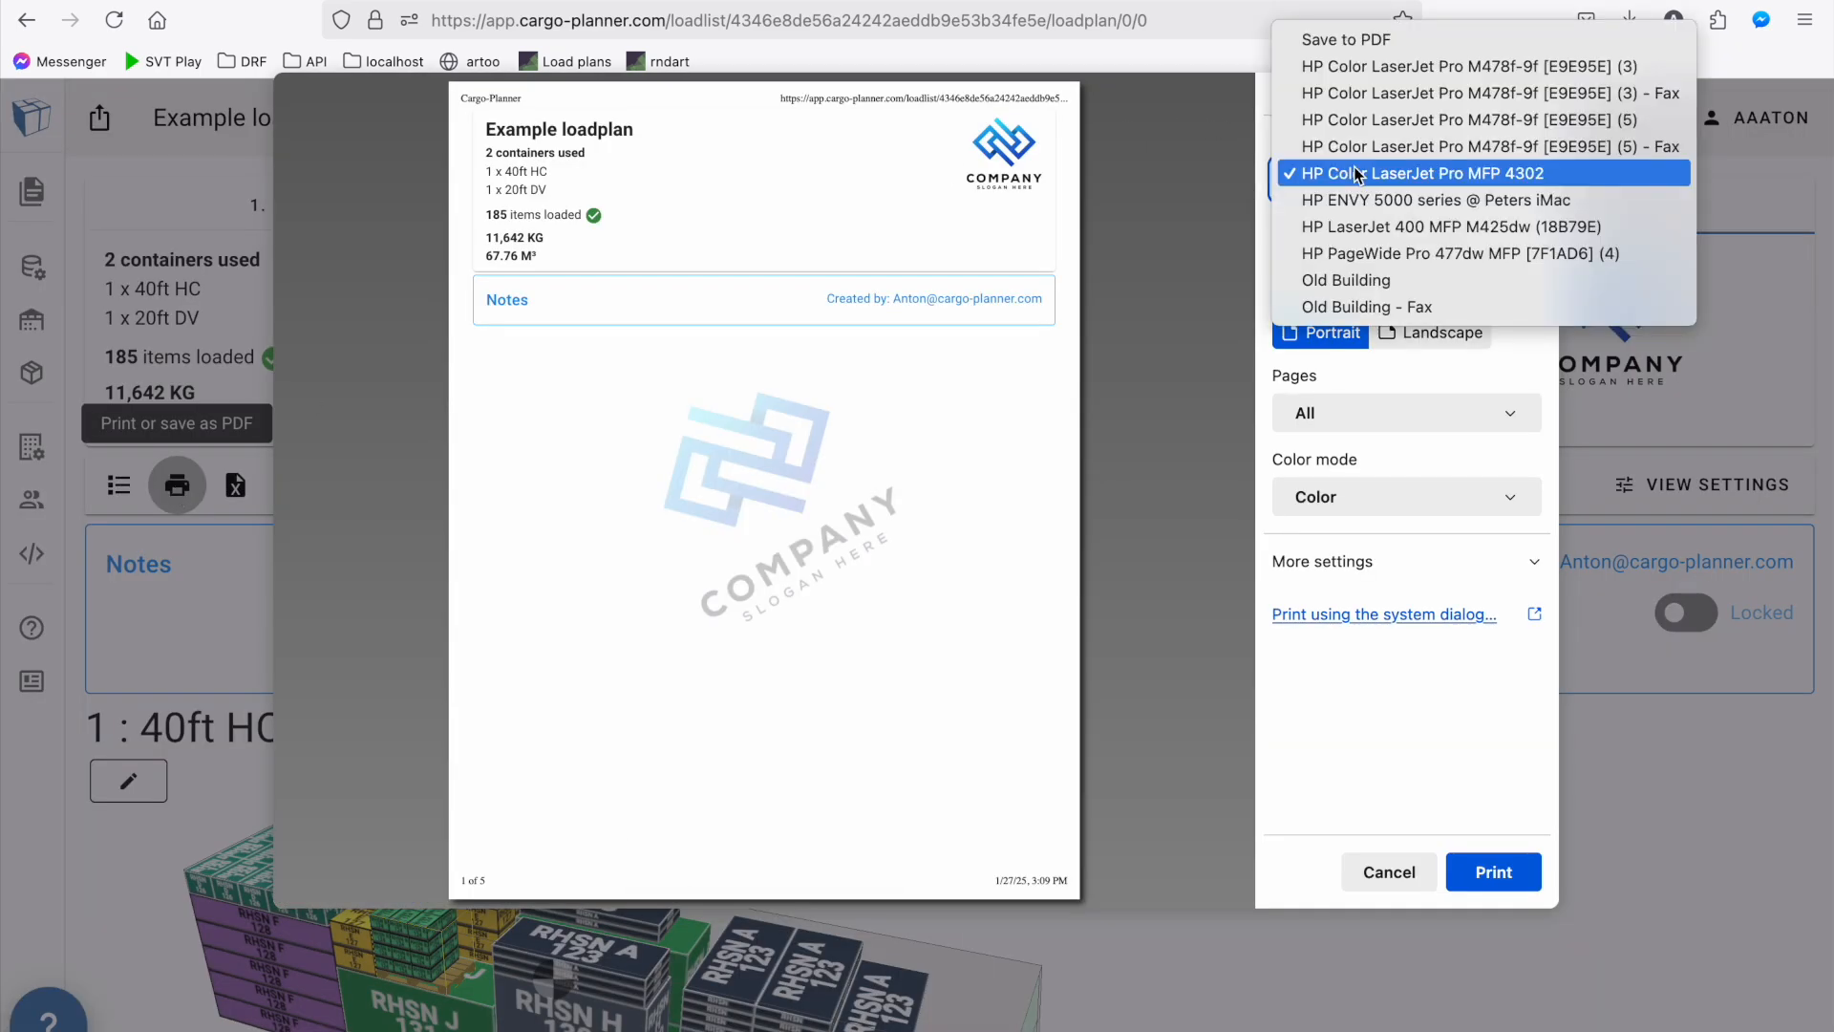
pyautogui.click(1361, 38)
pyautogui.scroll(-10, 930, 303)
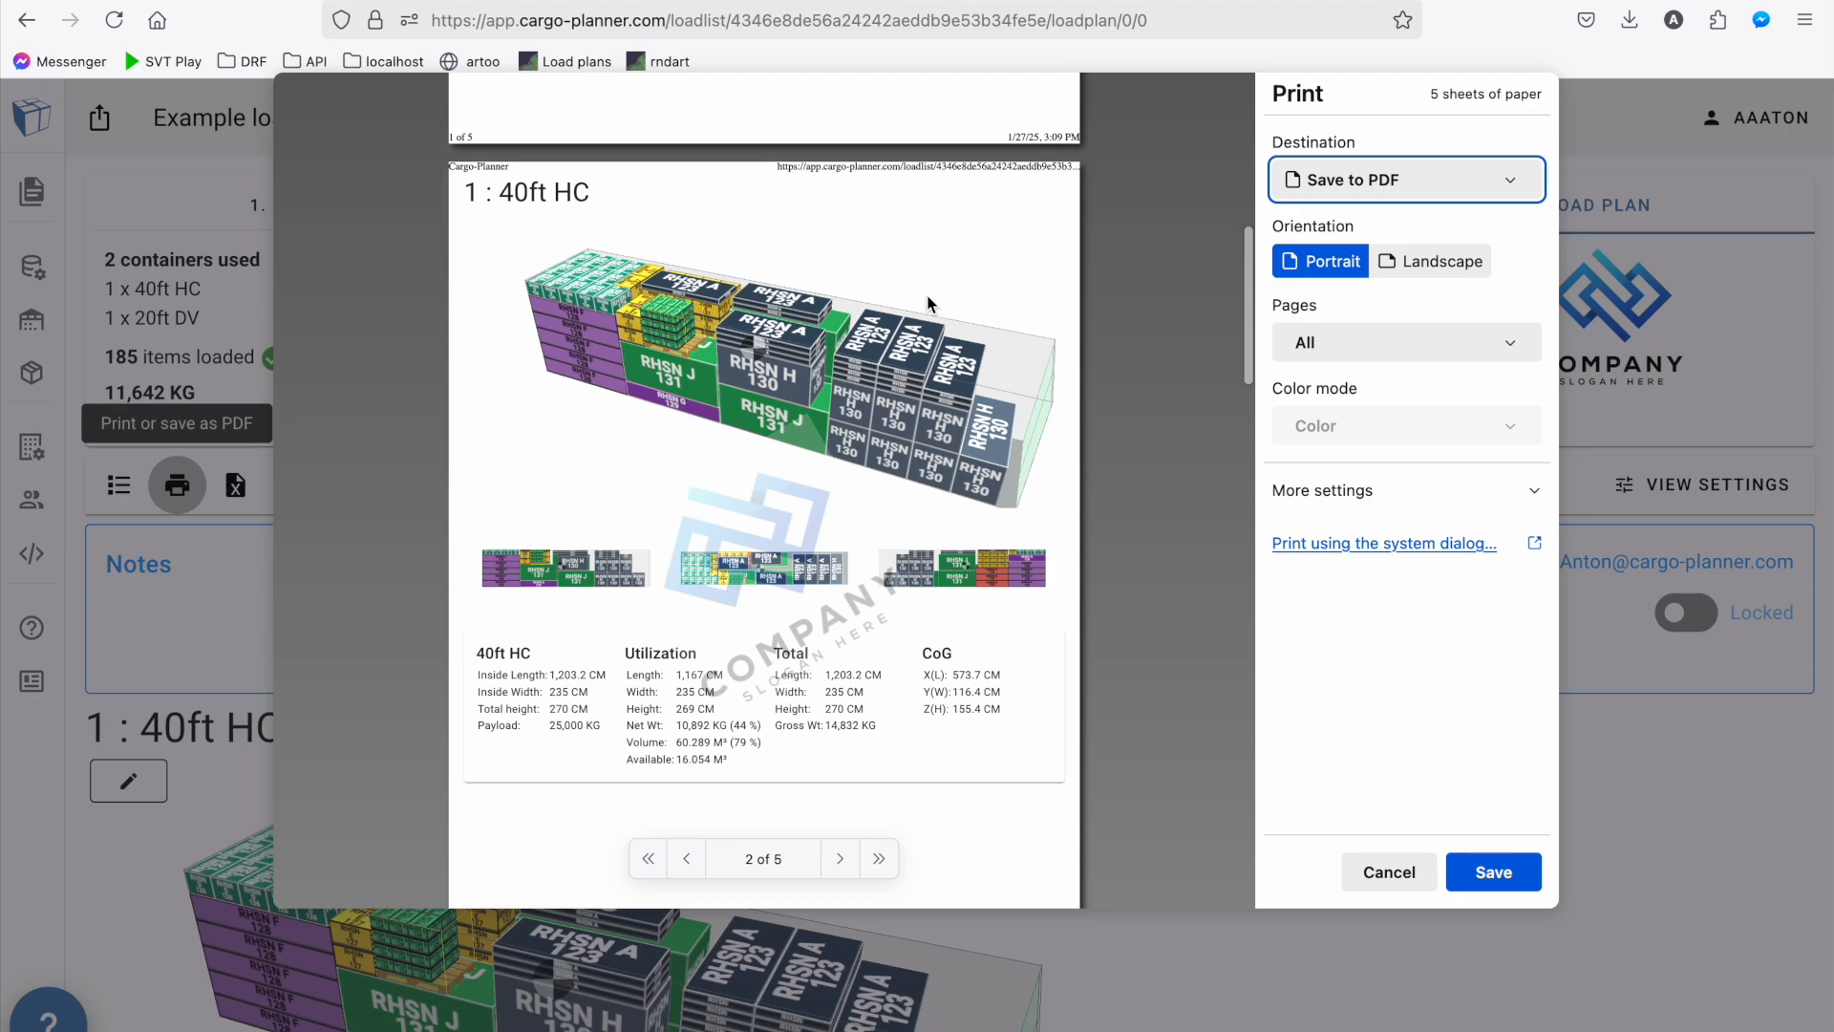
pyautogui.scroll(-10, 929, 303)
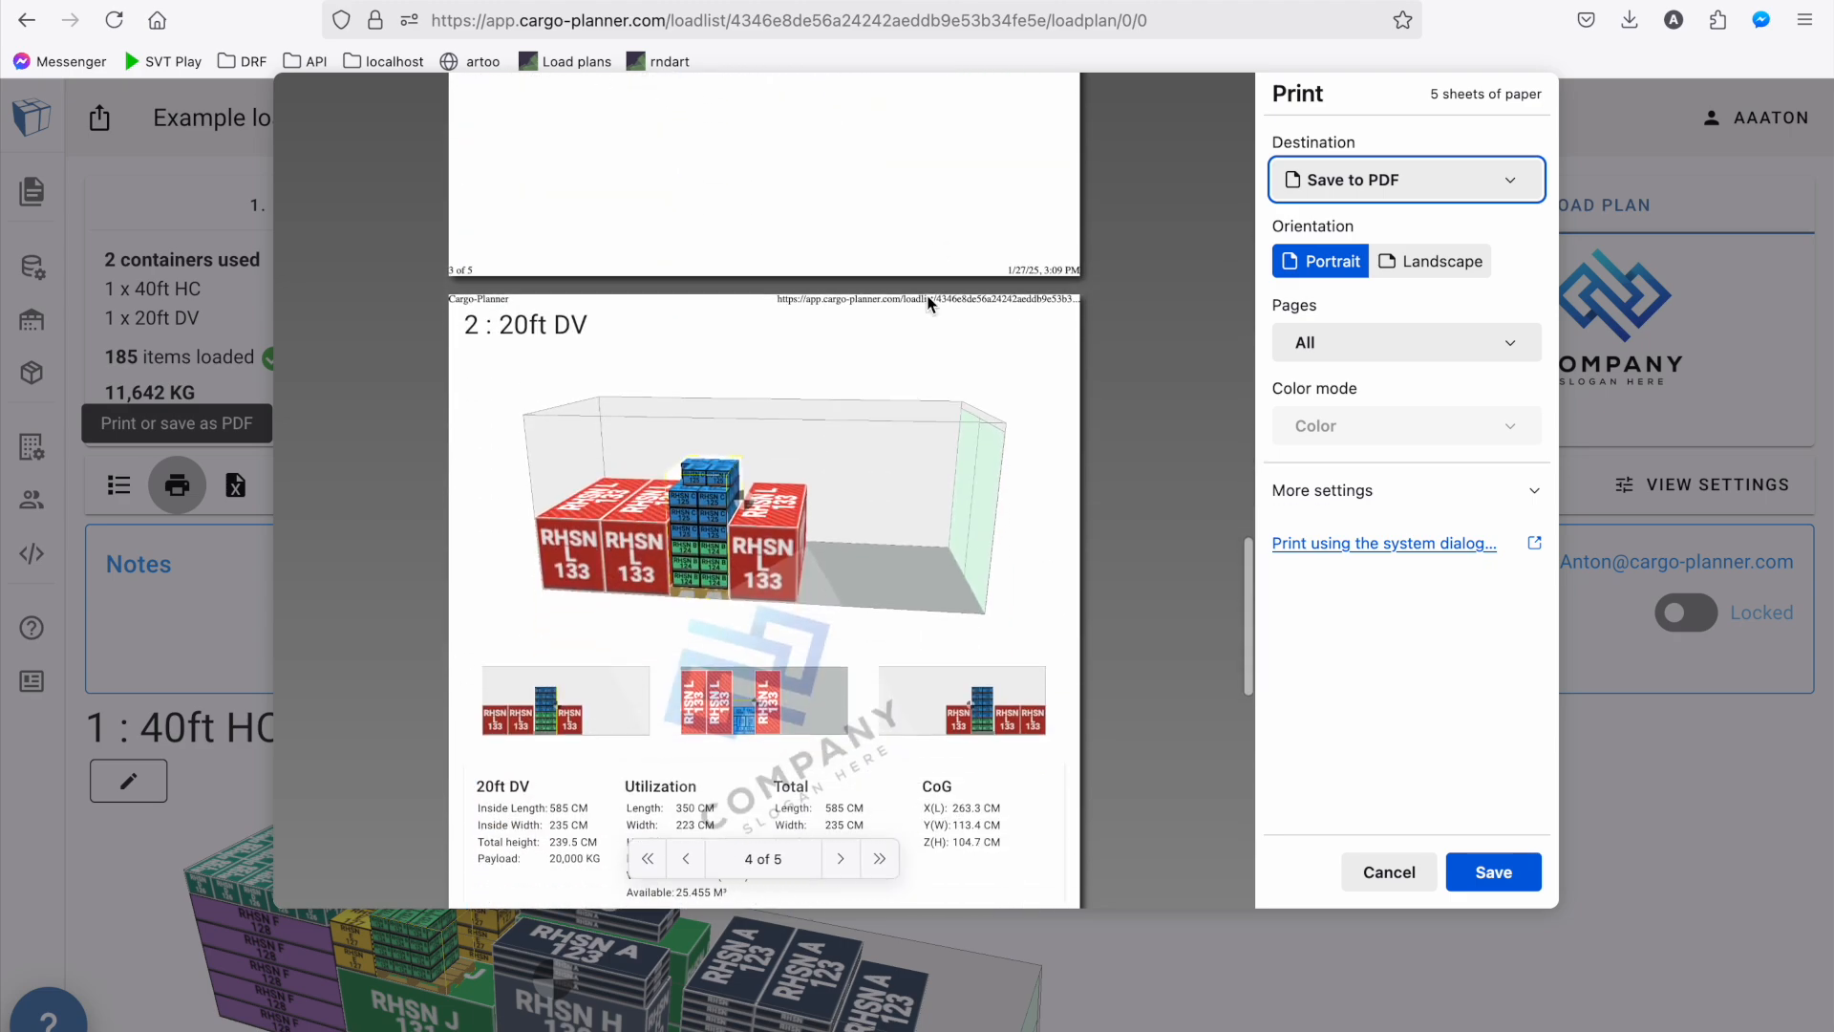
pyautogui.press('Escape')
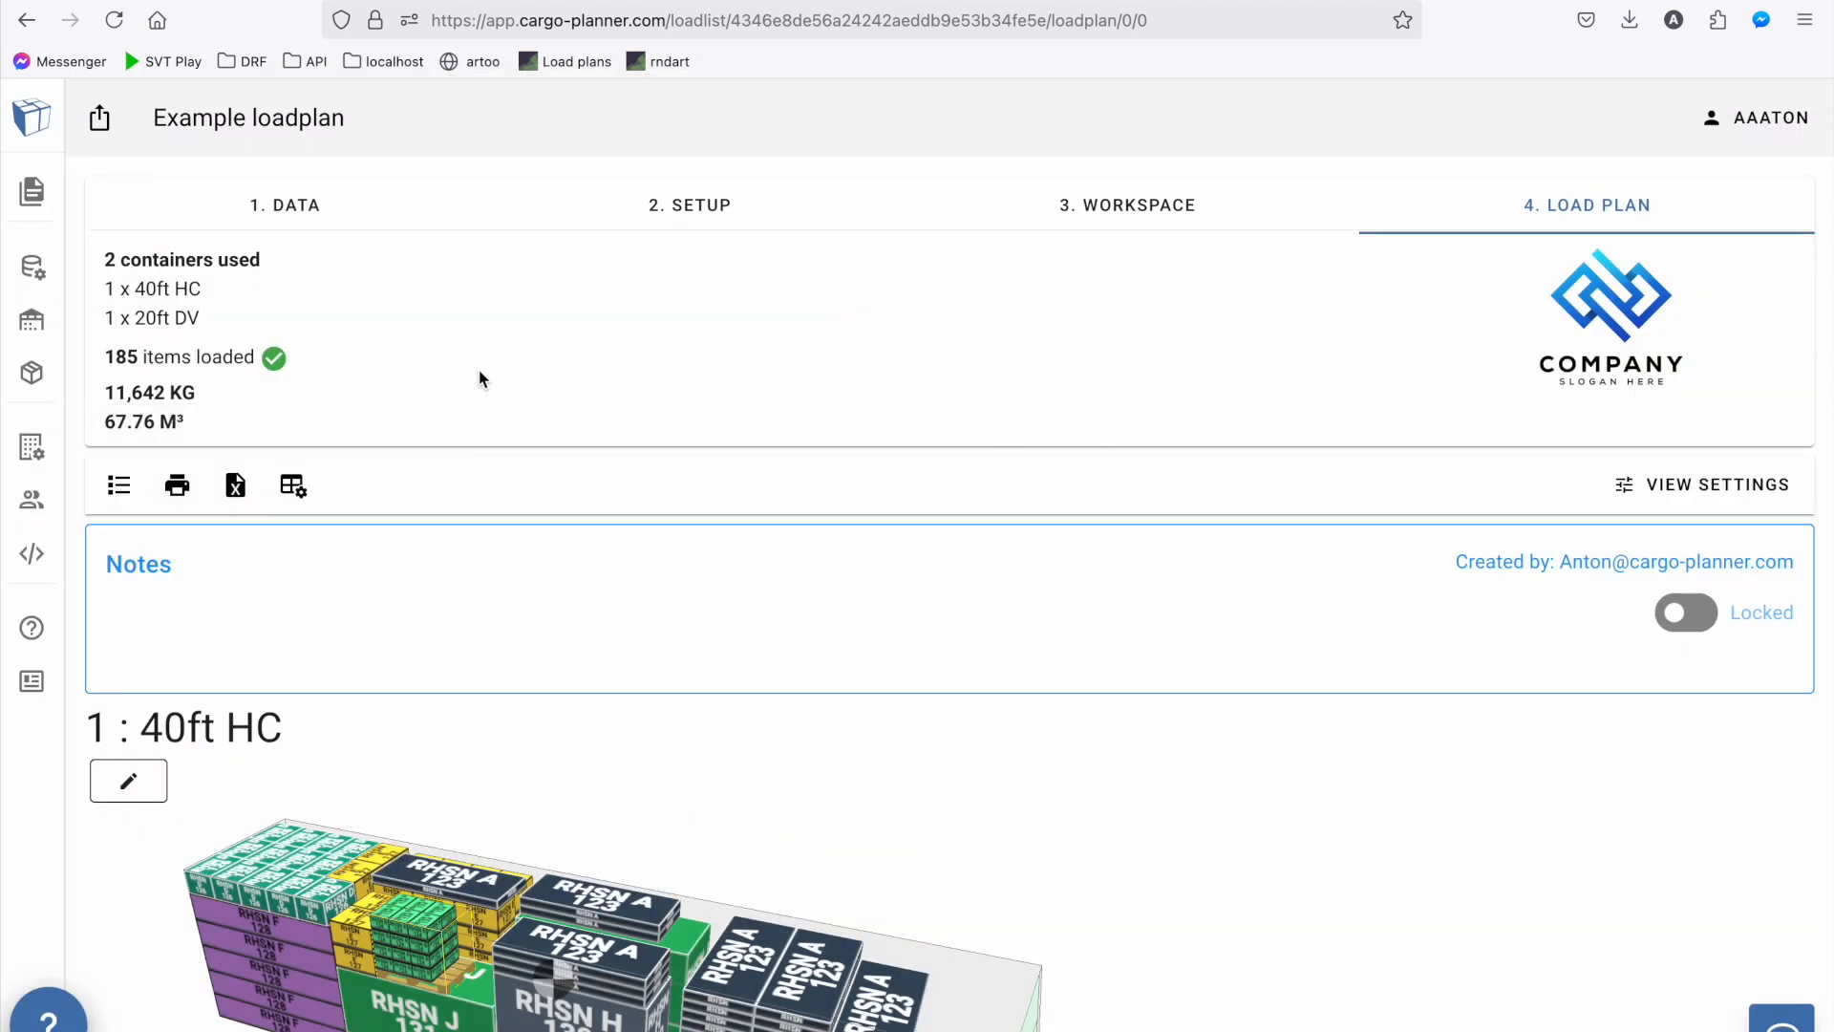
# Export the load plan to Excel, look through the downloaded Loadplan - Example loadplan(1).xlsx and return to the load plan
pyautogui.click(235, 481)
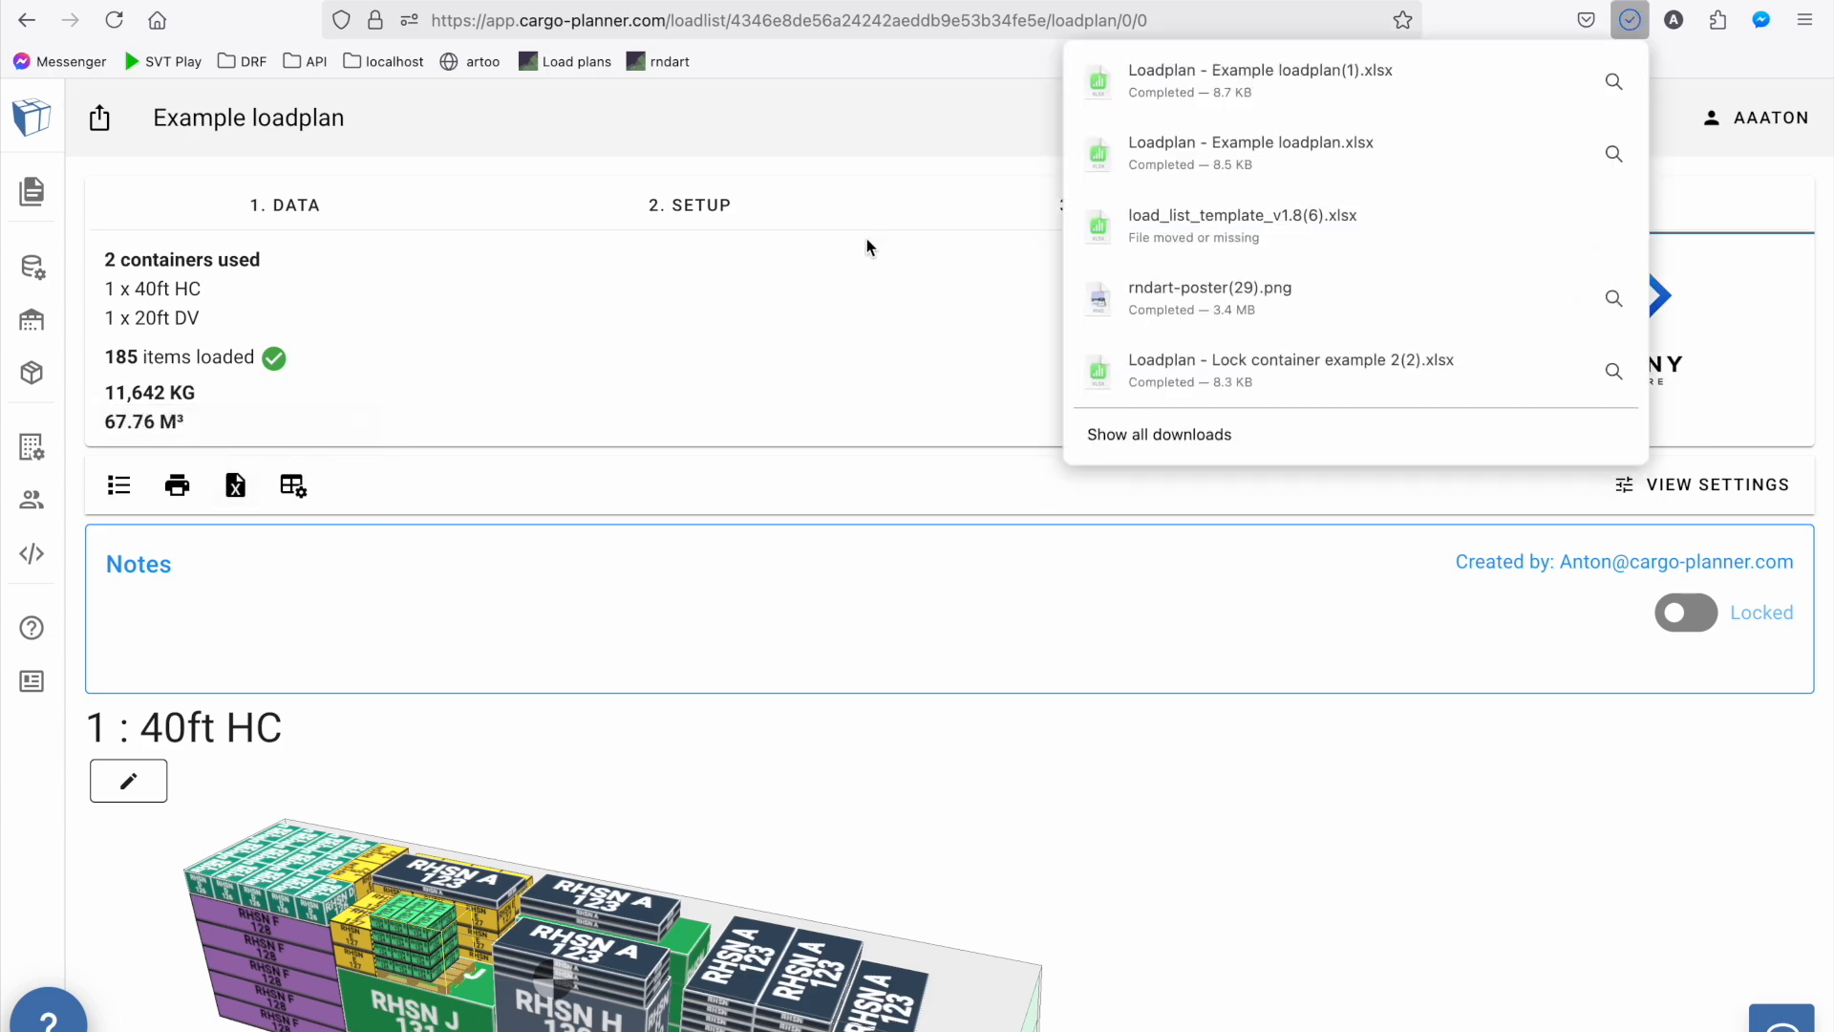
pyautogui.click(1298, 74)
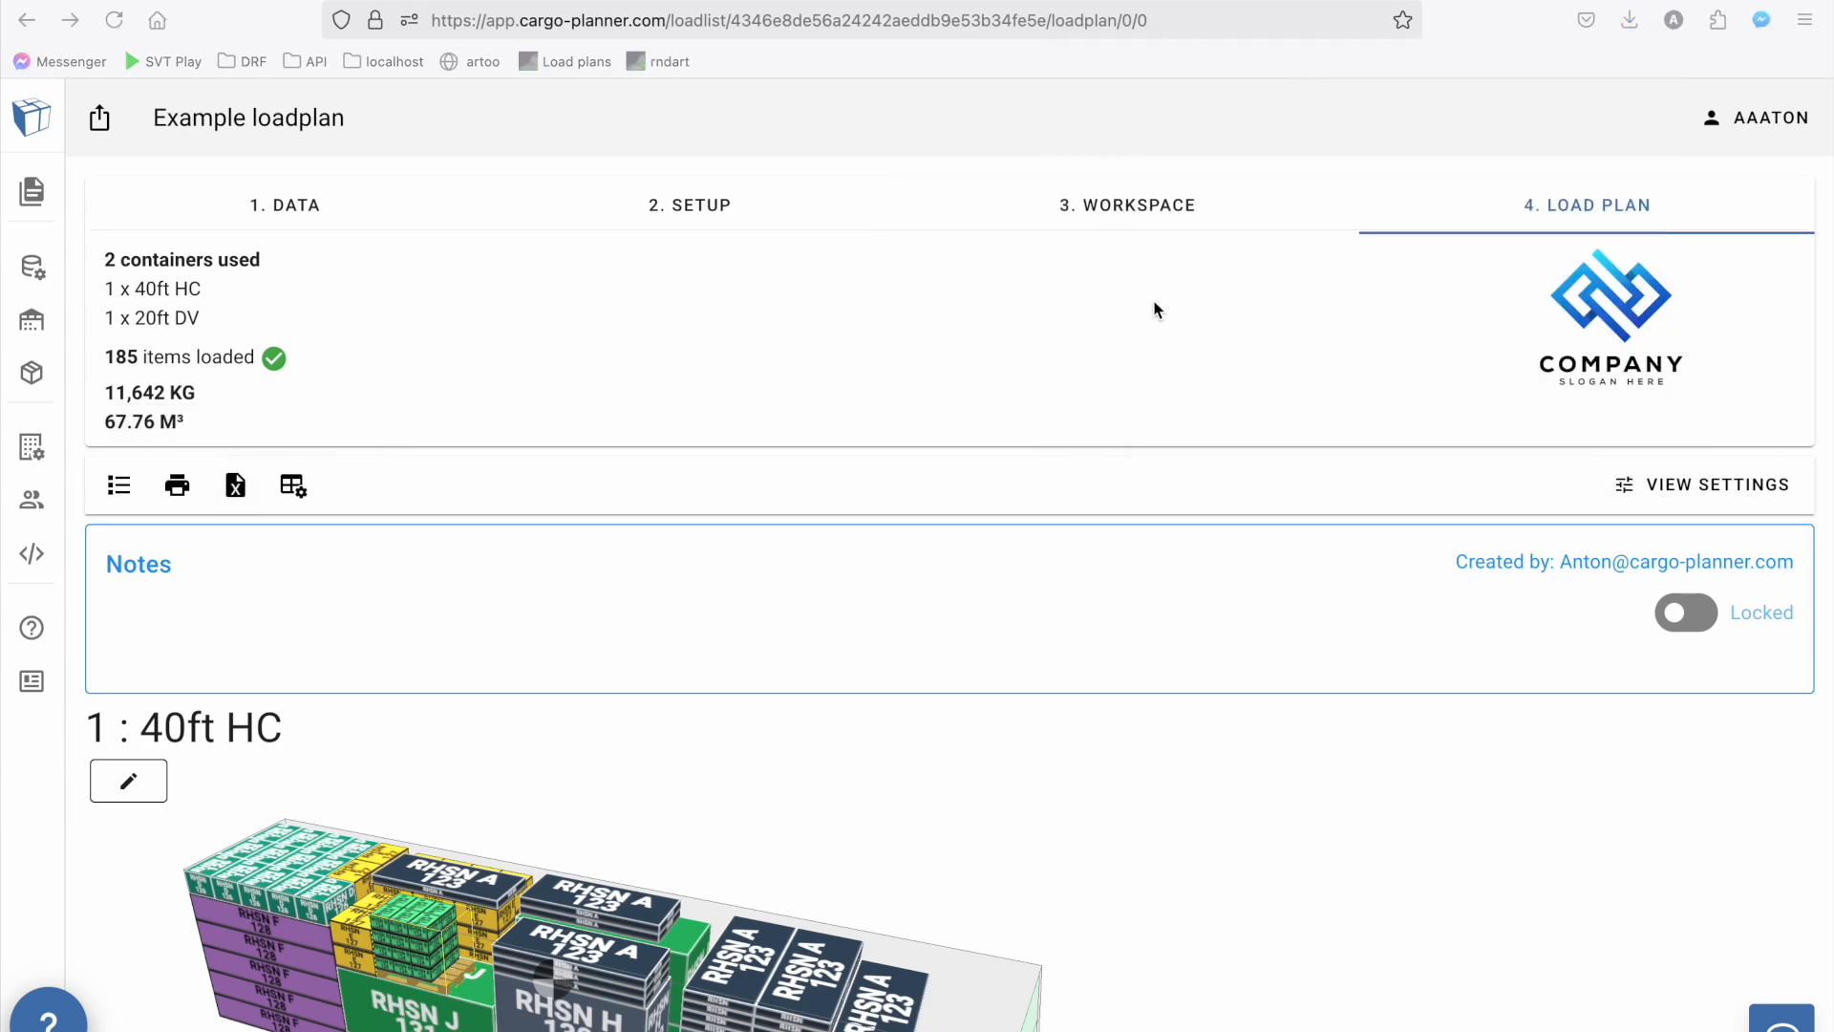
pyautogui.hscroll(5, 736, 426)
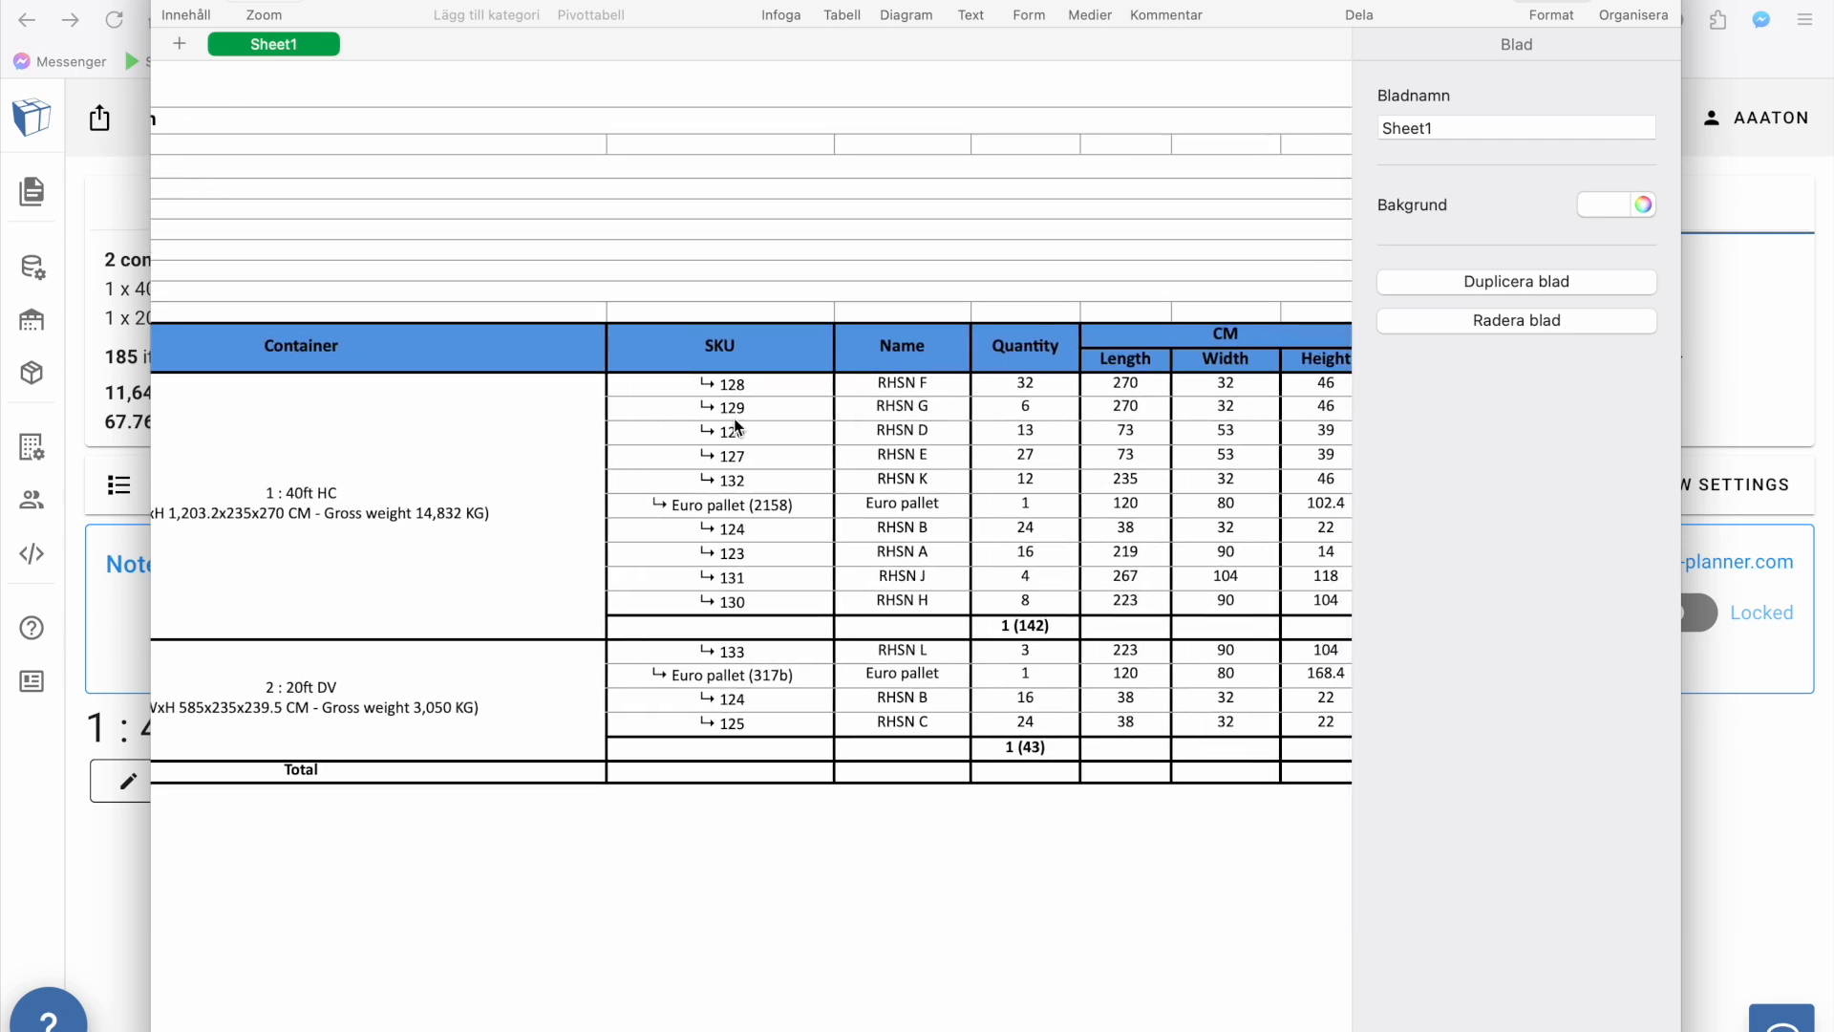
pyautogui.hscroll(15, 736, 427)
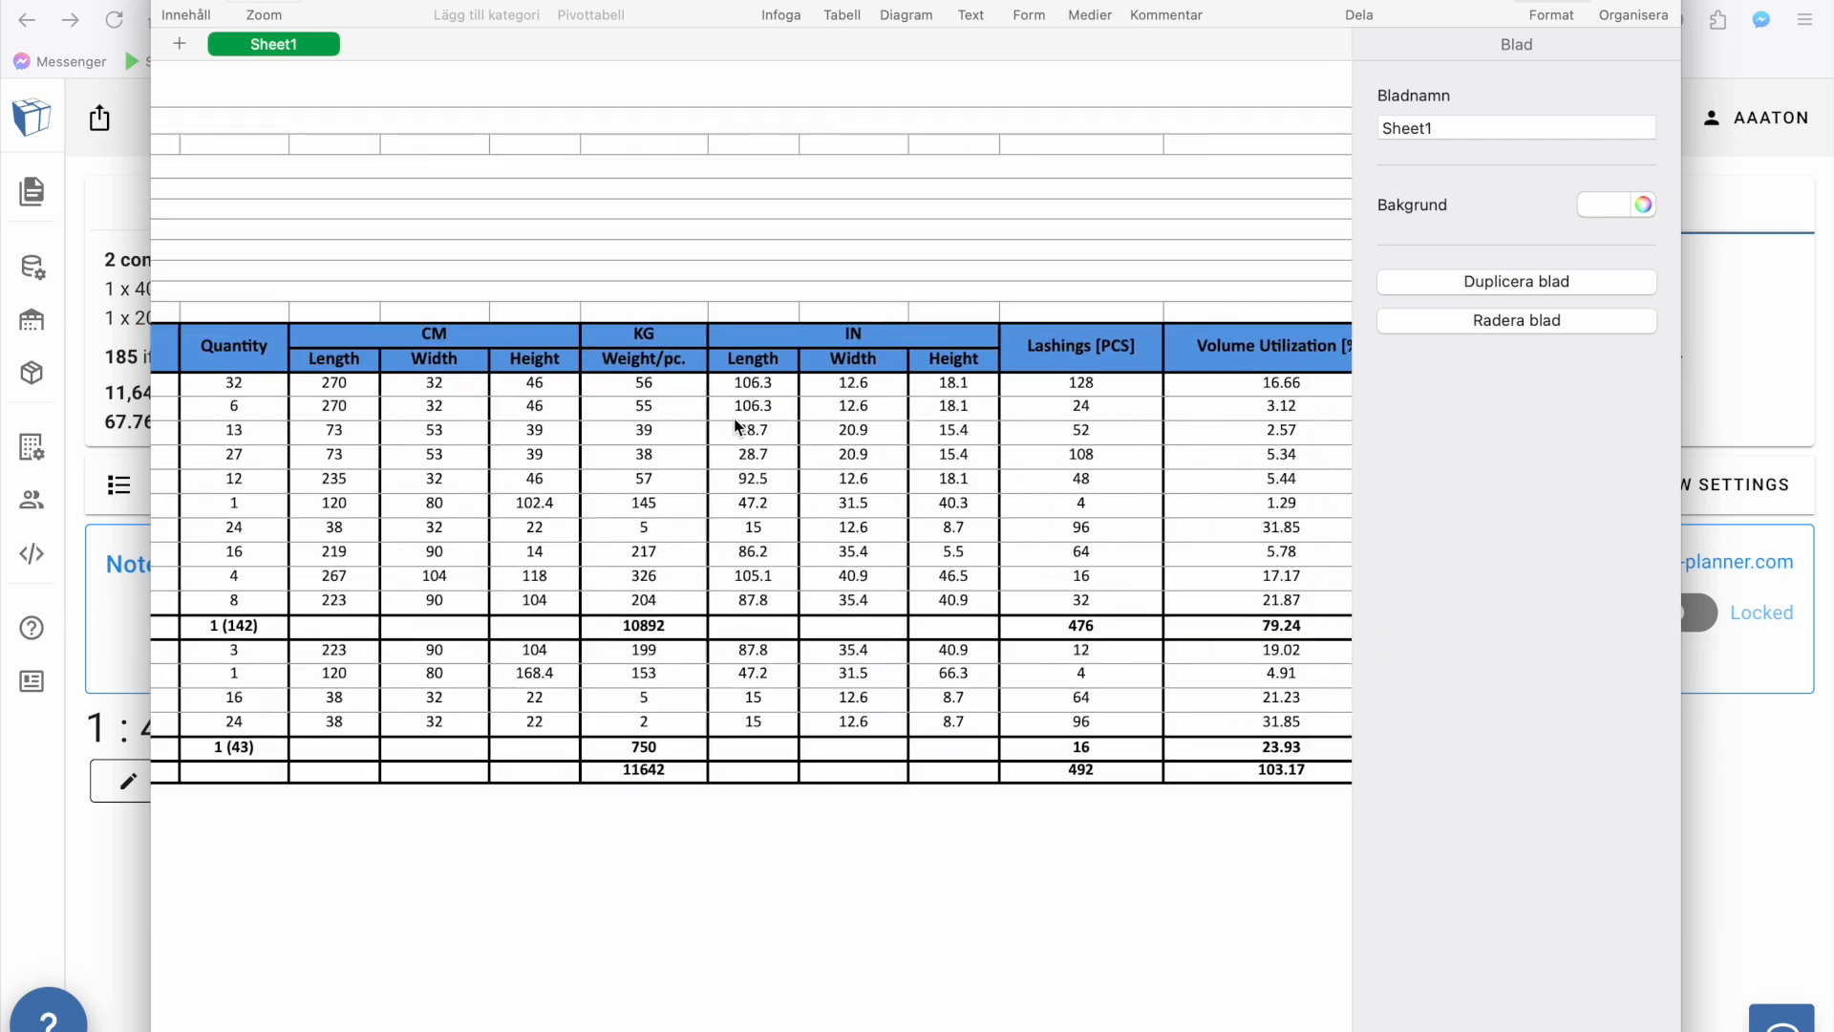
pyautogui.hscroll(3, 737, 426)
pyautogui.hscroll(-20, 736, 426)
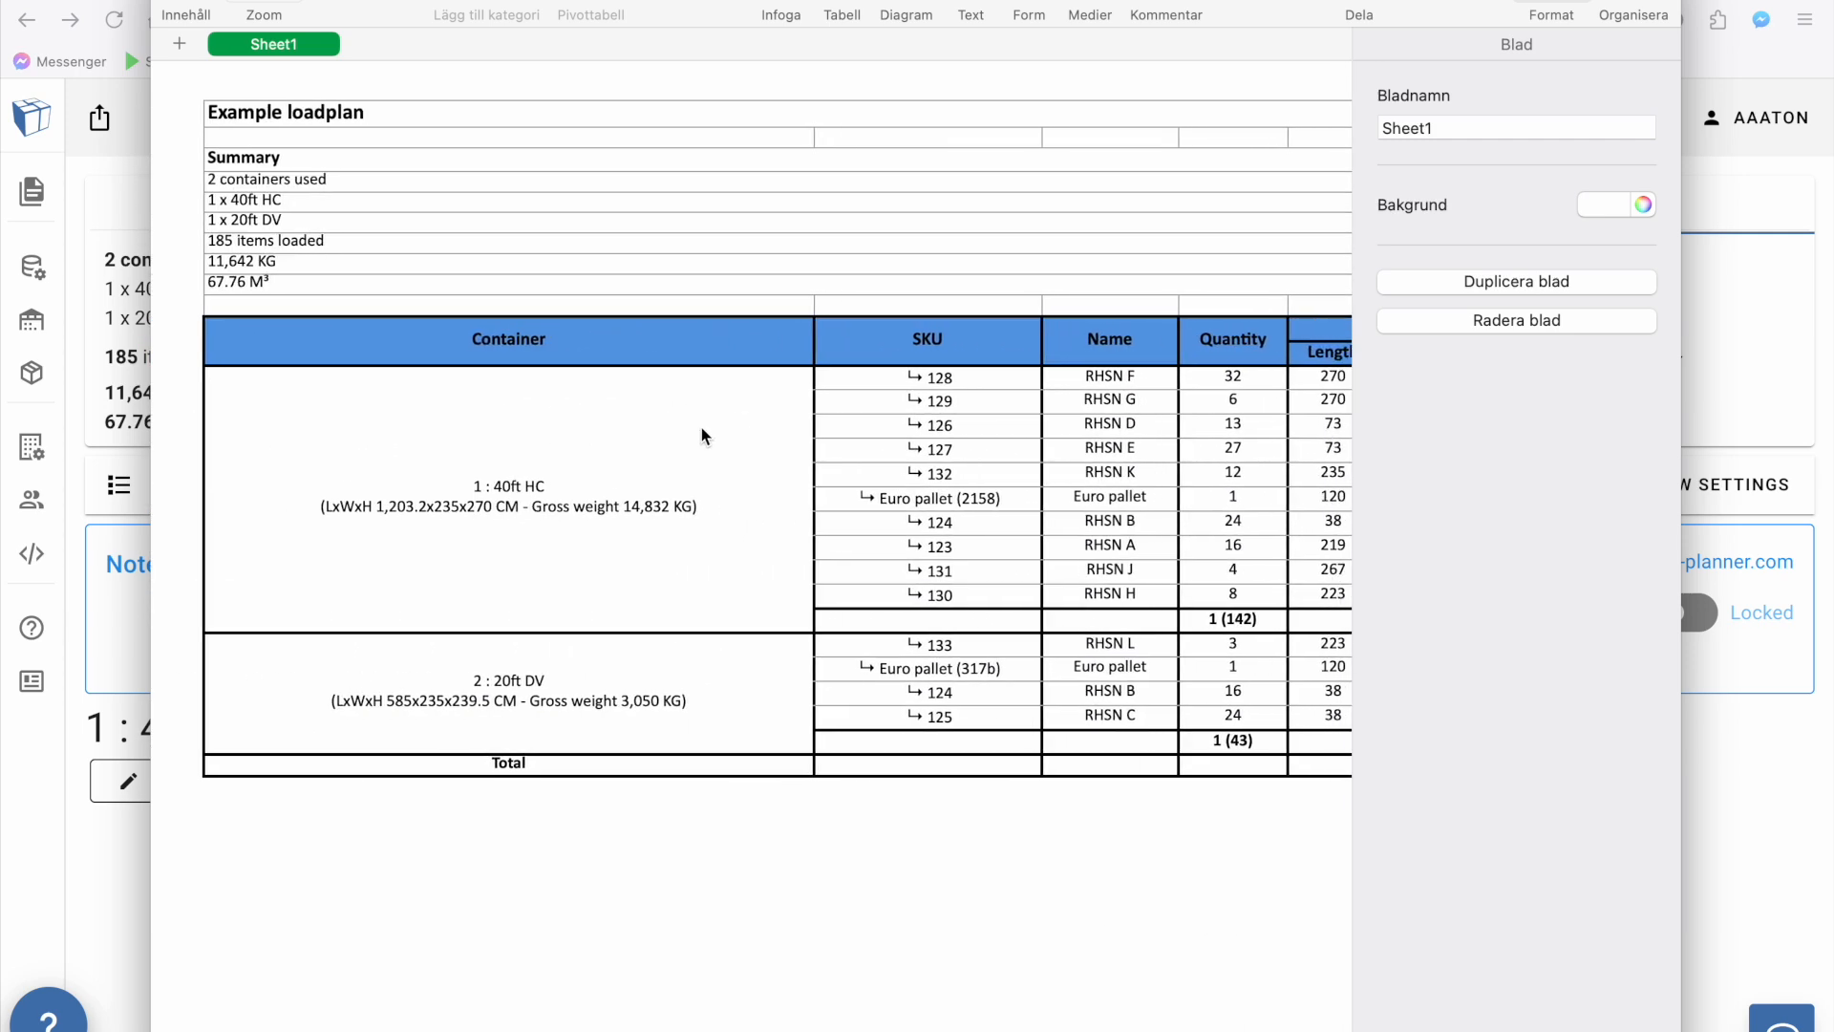
pyautogui.click(174, 0)
pyautogui.click(146, 212)
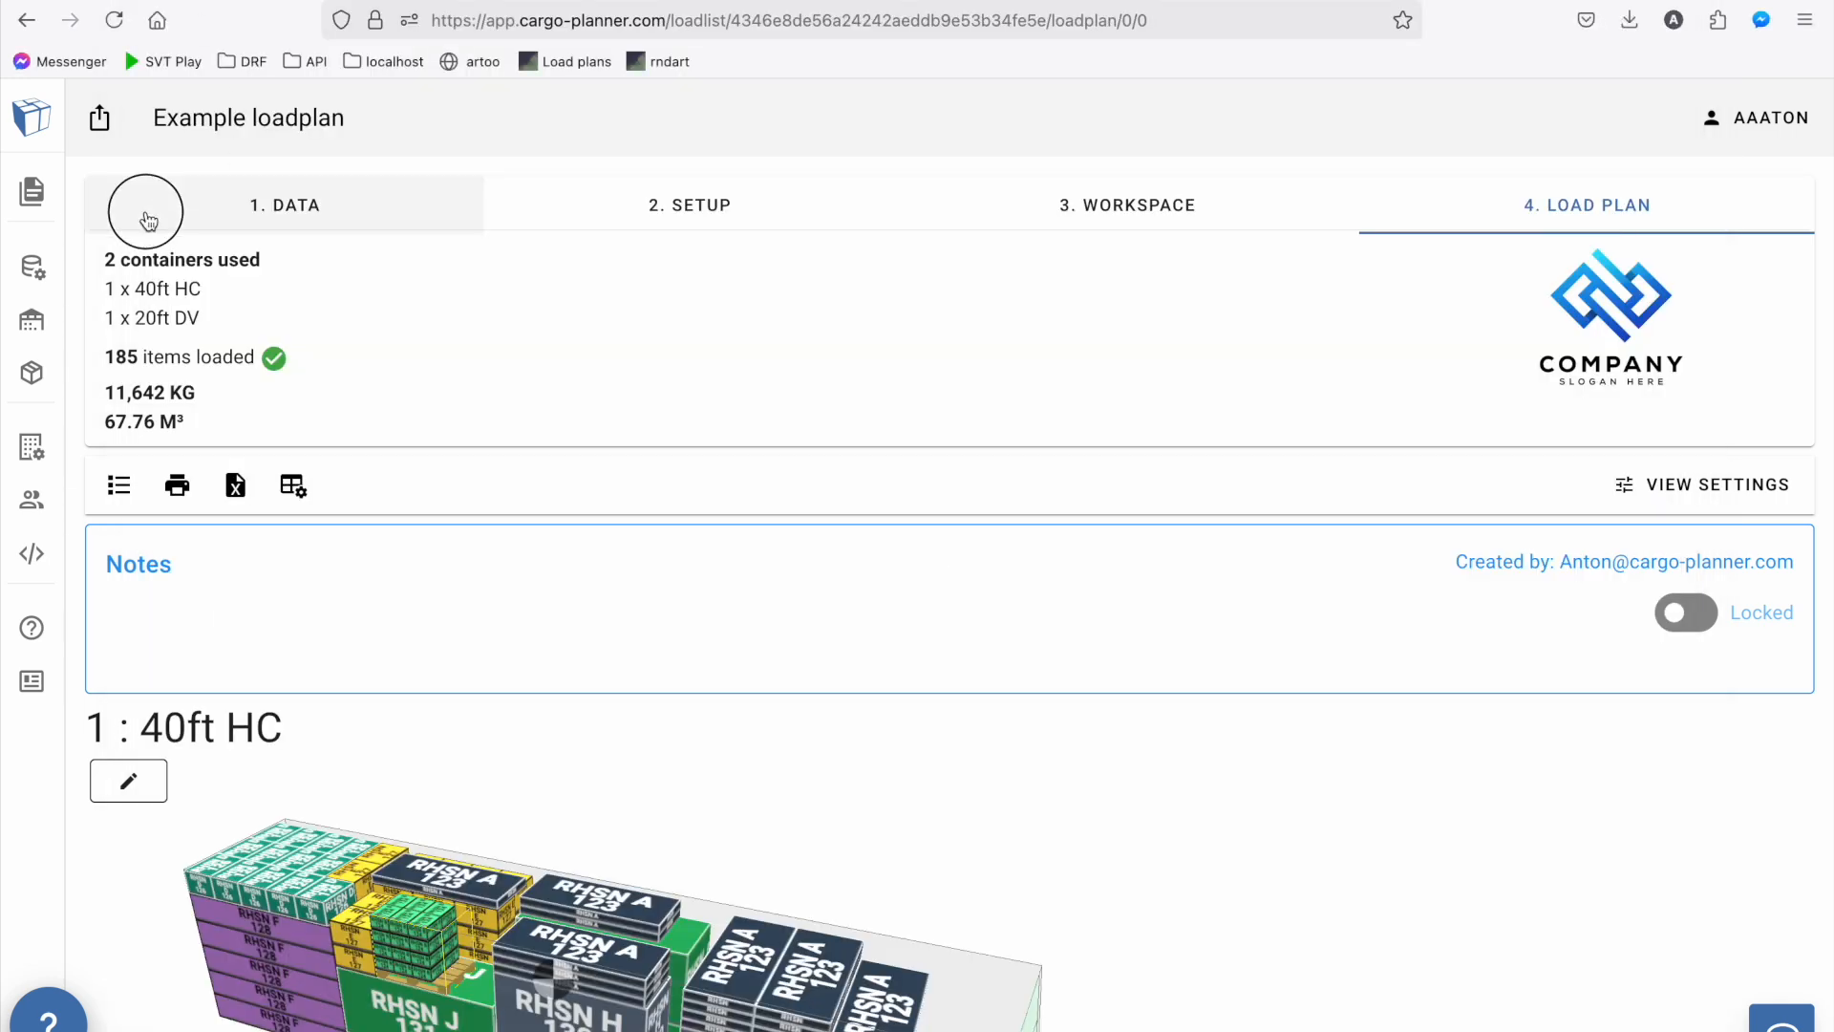
# Enable Read Only sharing for the load plan, select the generated share link and close the sharing settings
pyautogui.click(101, 123)
pyautogui.click(204, 520)
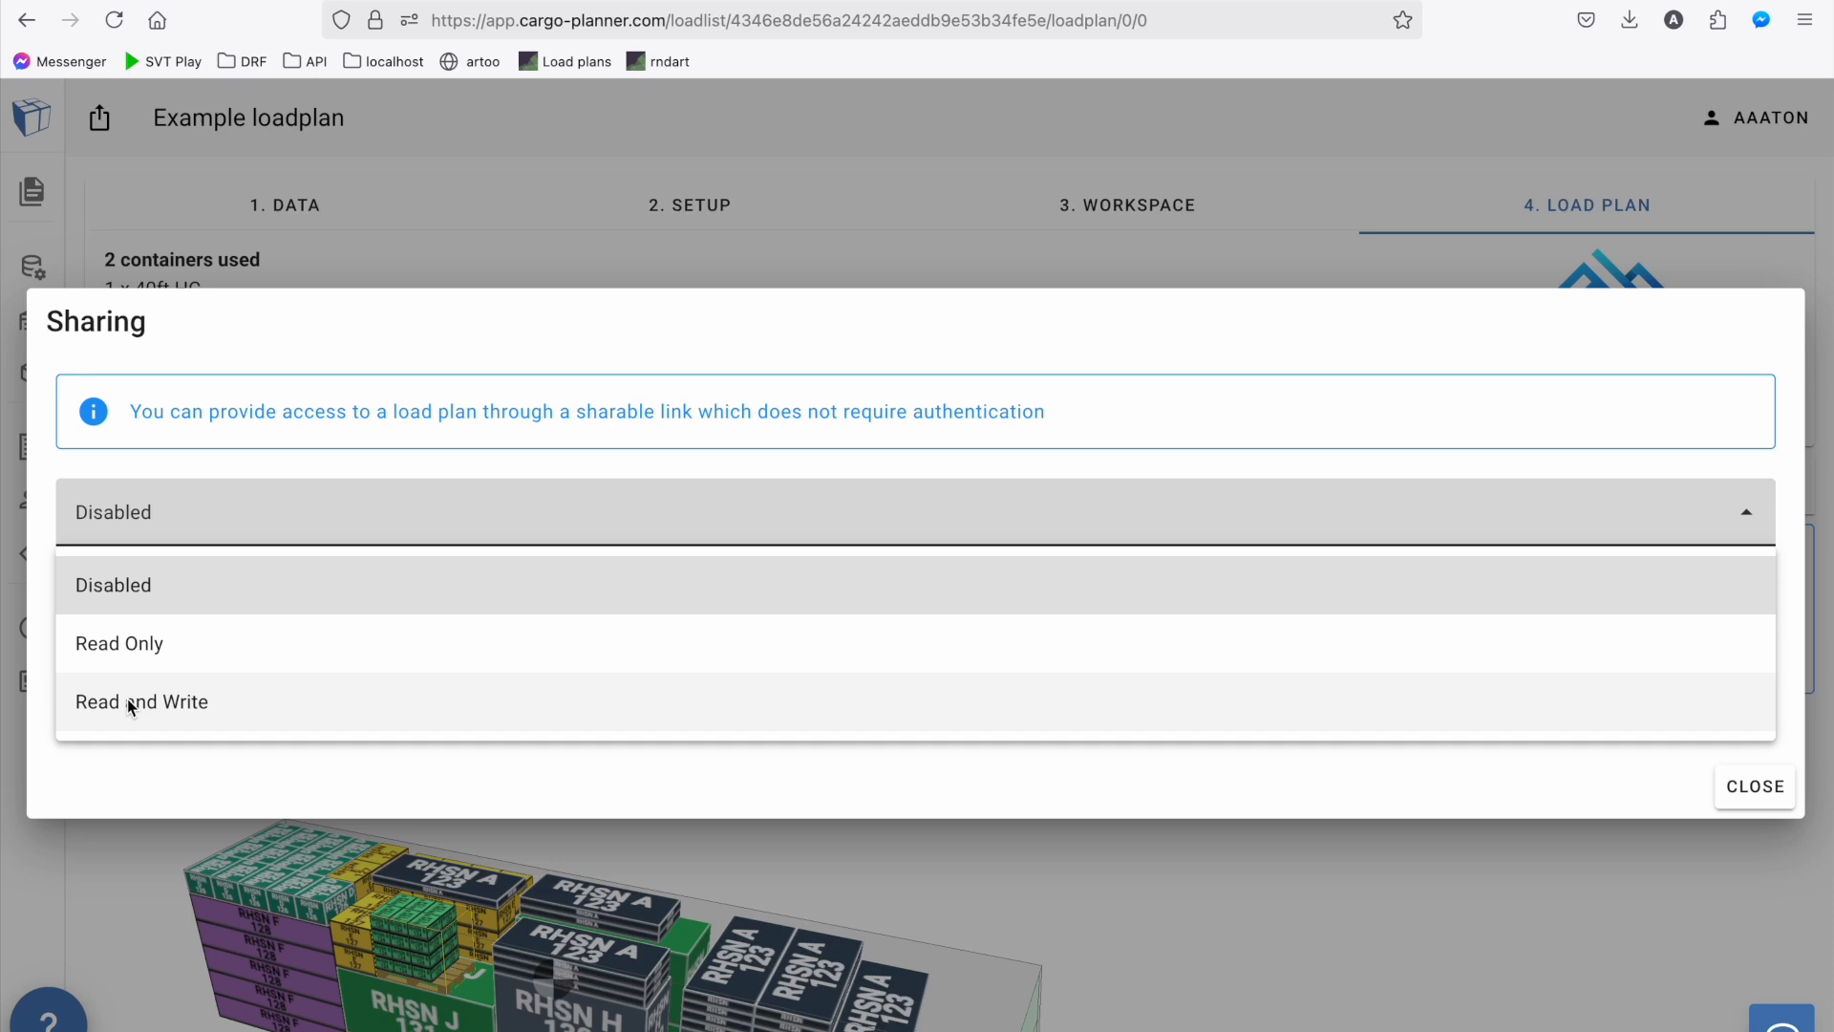
pyautogui.click(134, 640)
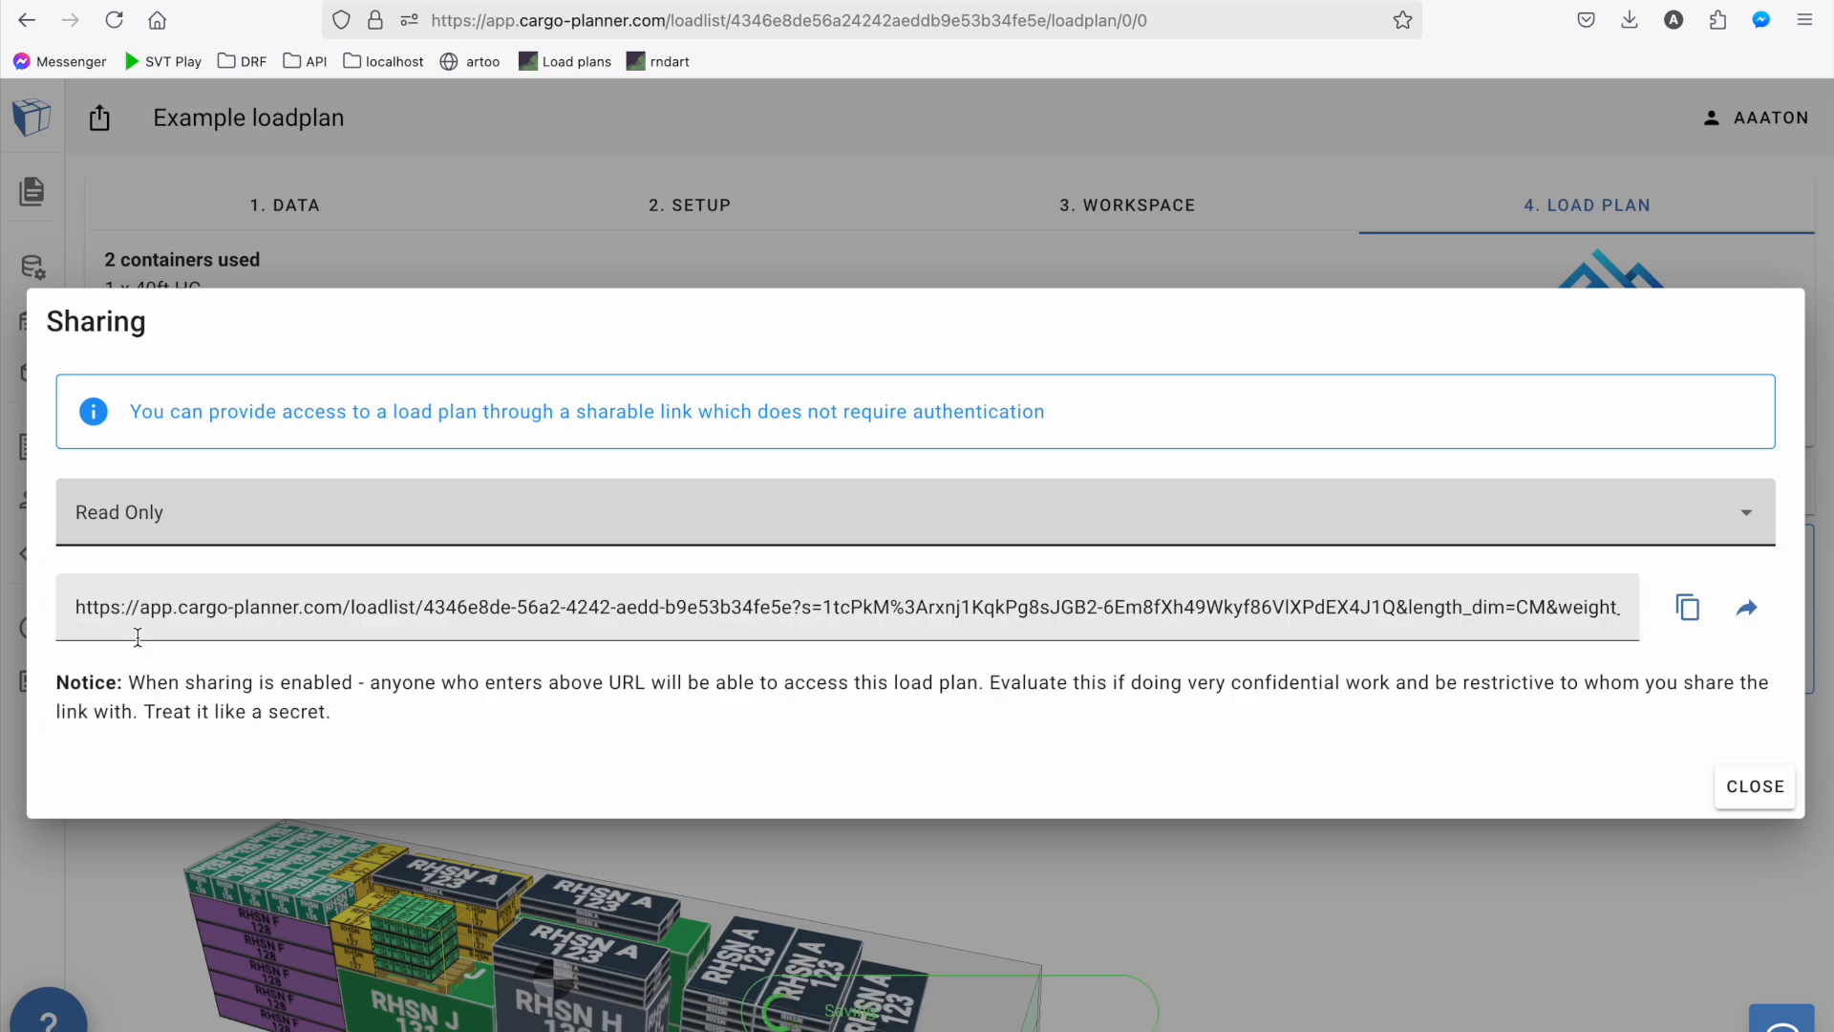
pyautogui.click(440, 604)
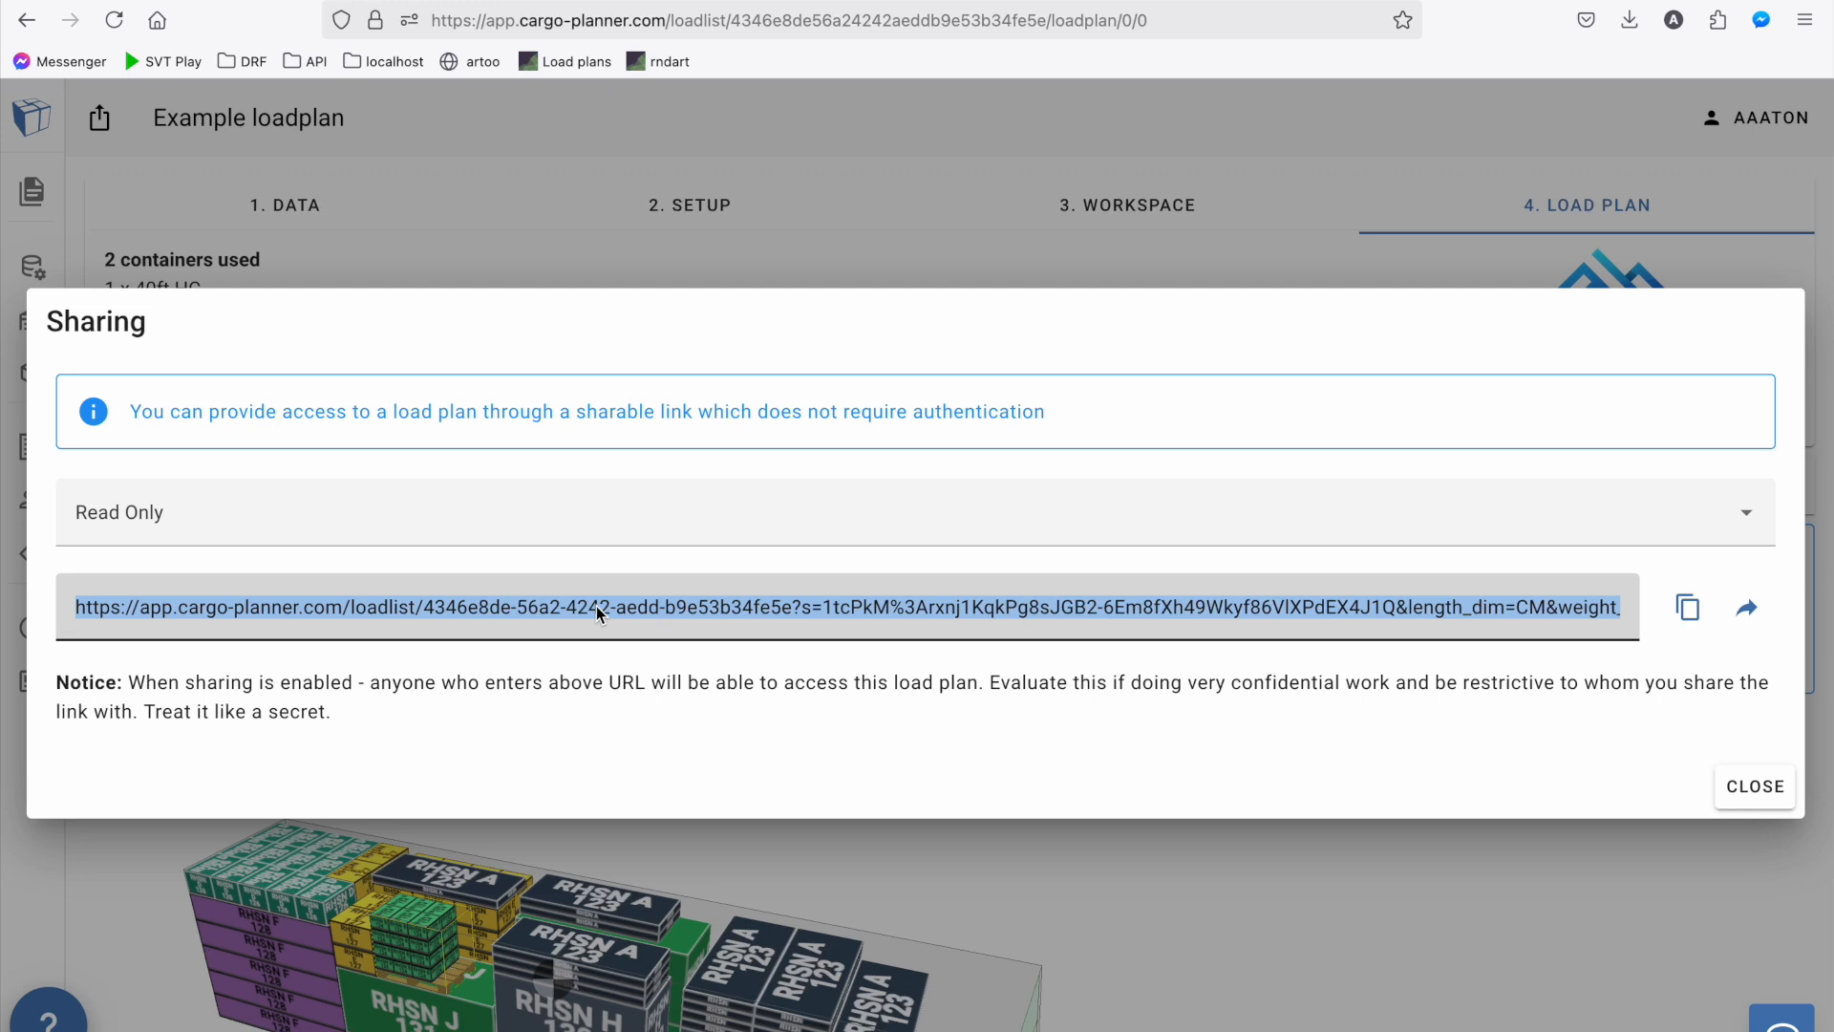
pyautogui.click(1754, 788)
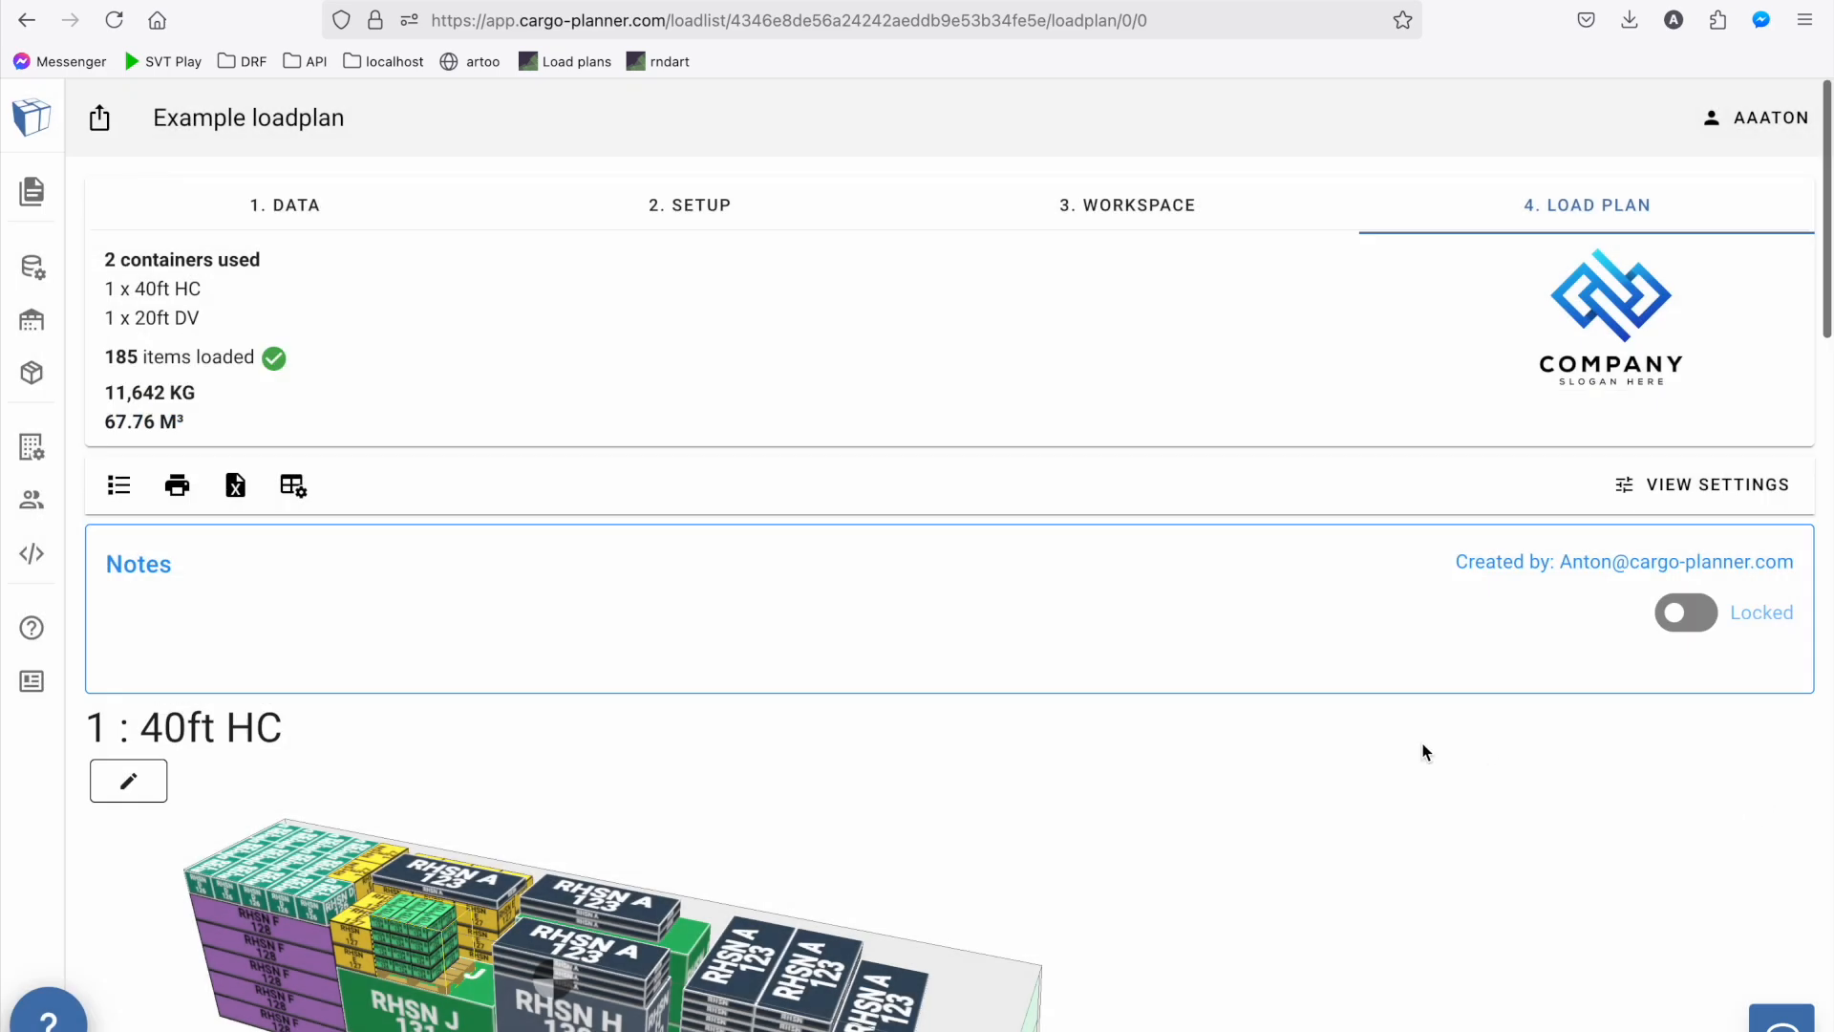
pyautogui.scroll(-3, 1151, 596)
pyautogui.scroll(-15, 1151, 596)
pyautogui.scroll(18, 1151, 596)
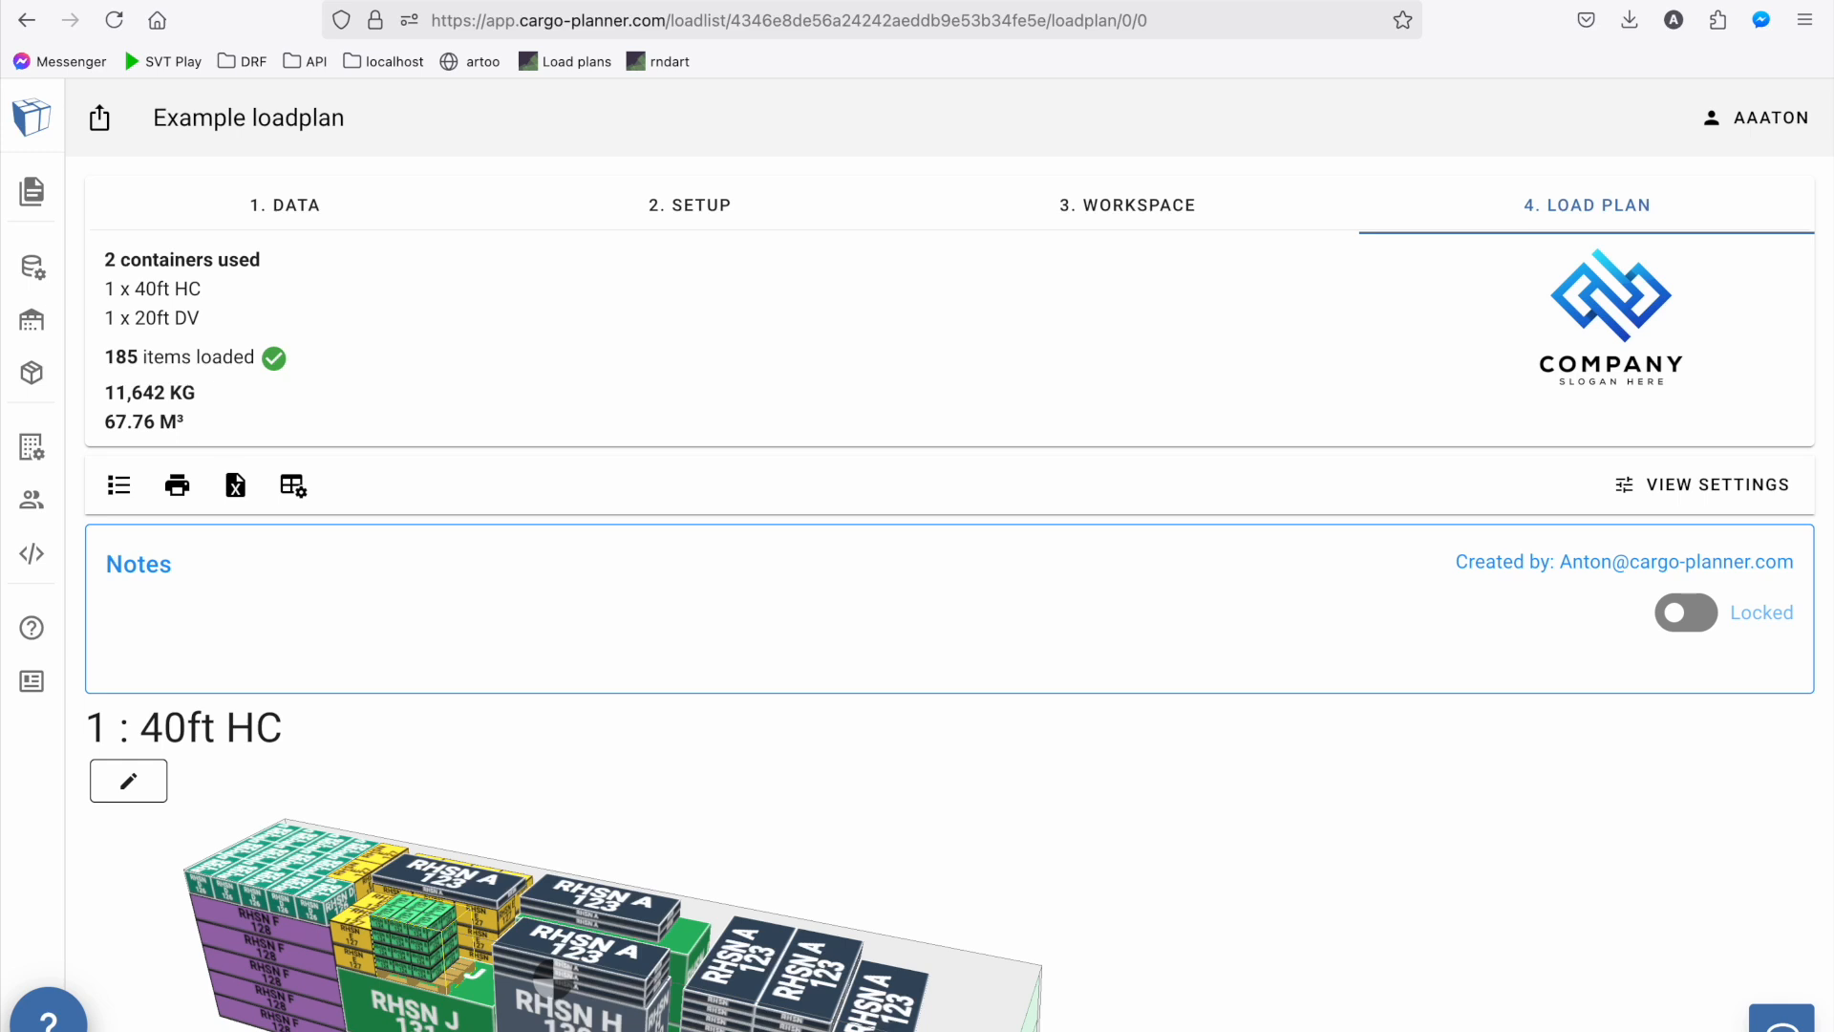
# Open the documentation at cargo-planner.com/docs in a new browser tab
pyautogui.hotkey('ctrl', 't')
pyautogui.write('cargo-')
pyautogui.press('Right')
pyautogui.write('d')
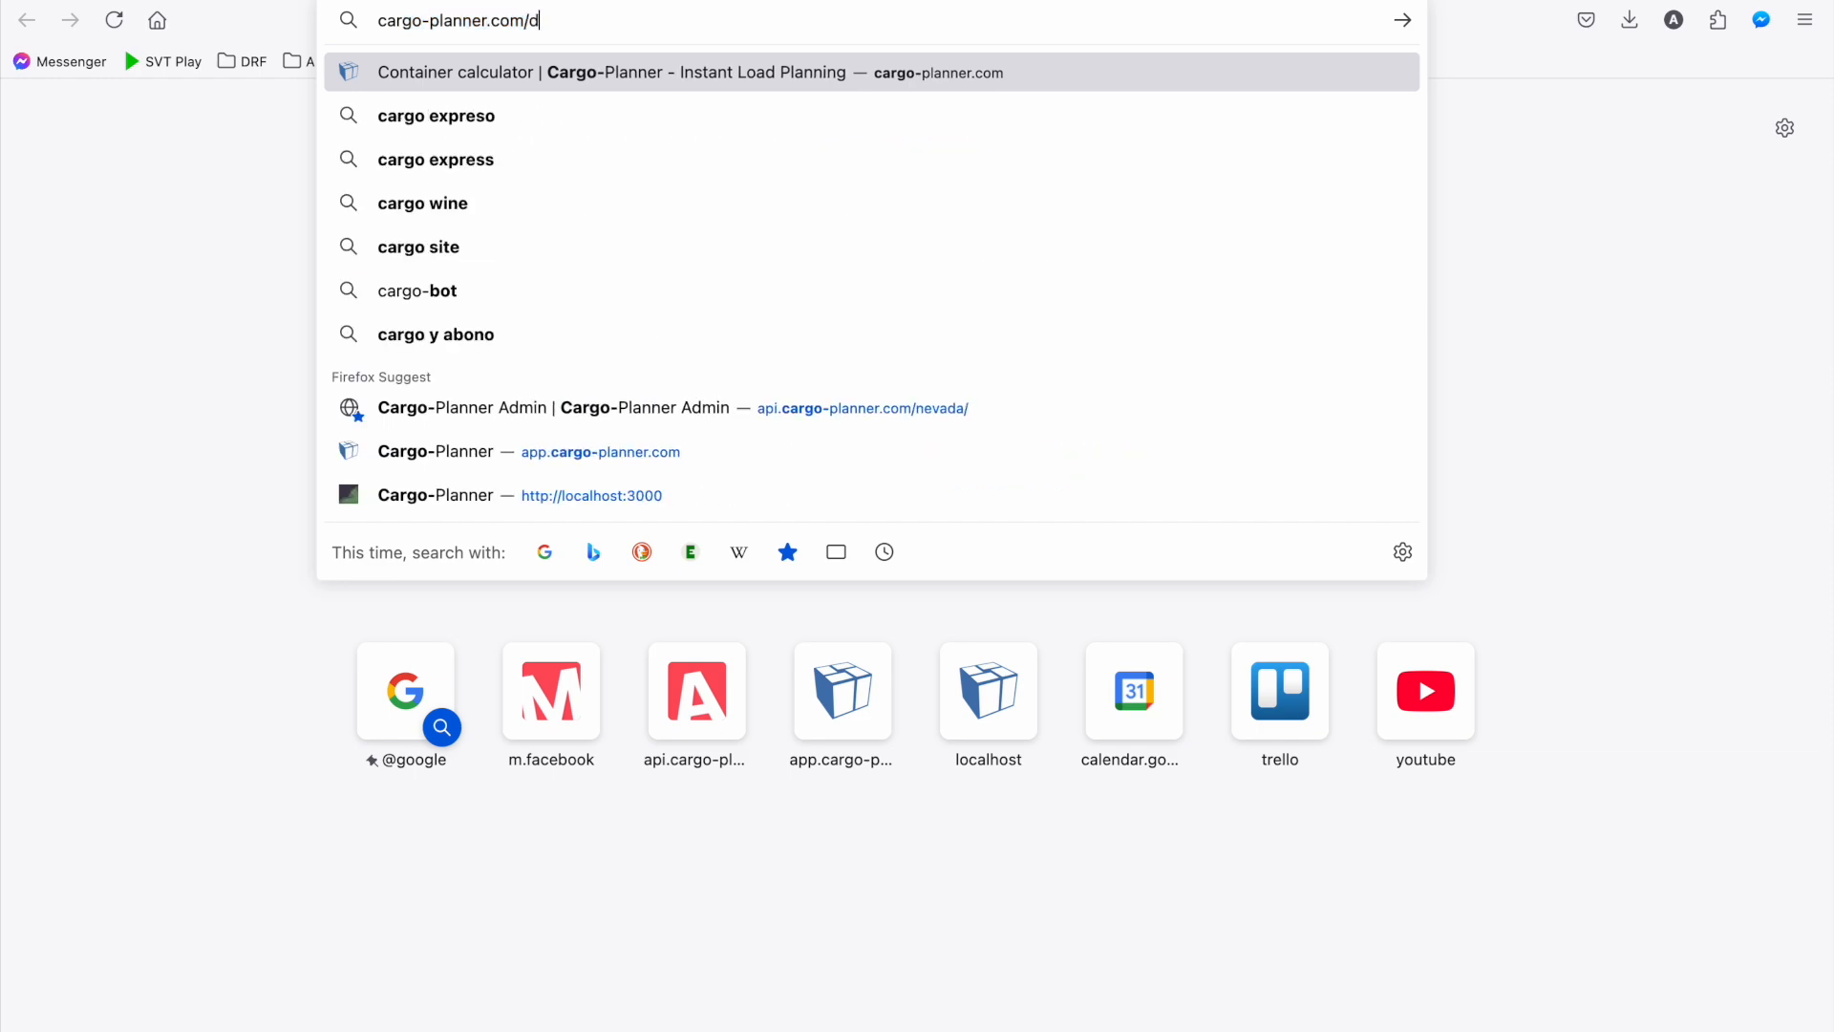
pyautogui.write('ocs')
pyautogui.press('Return')
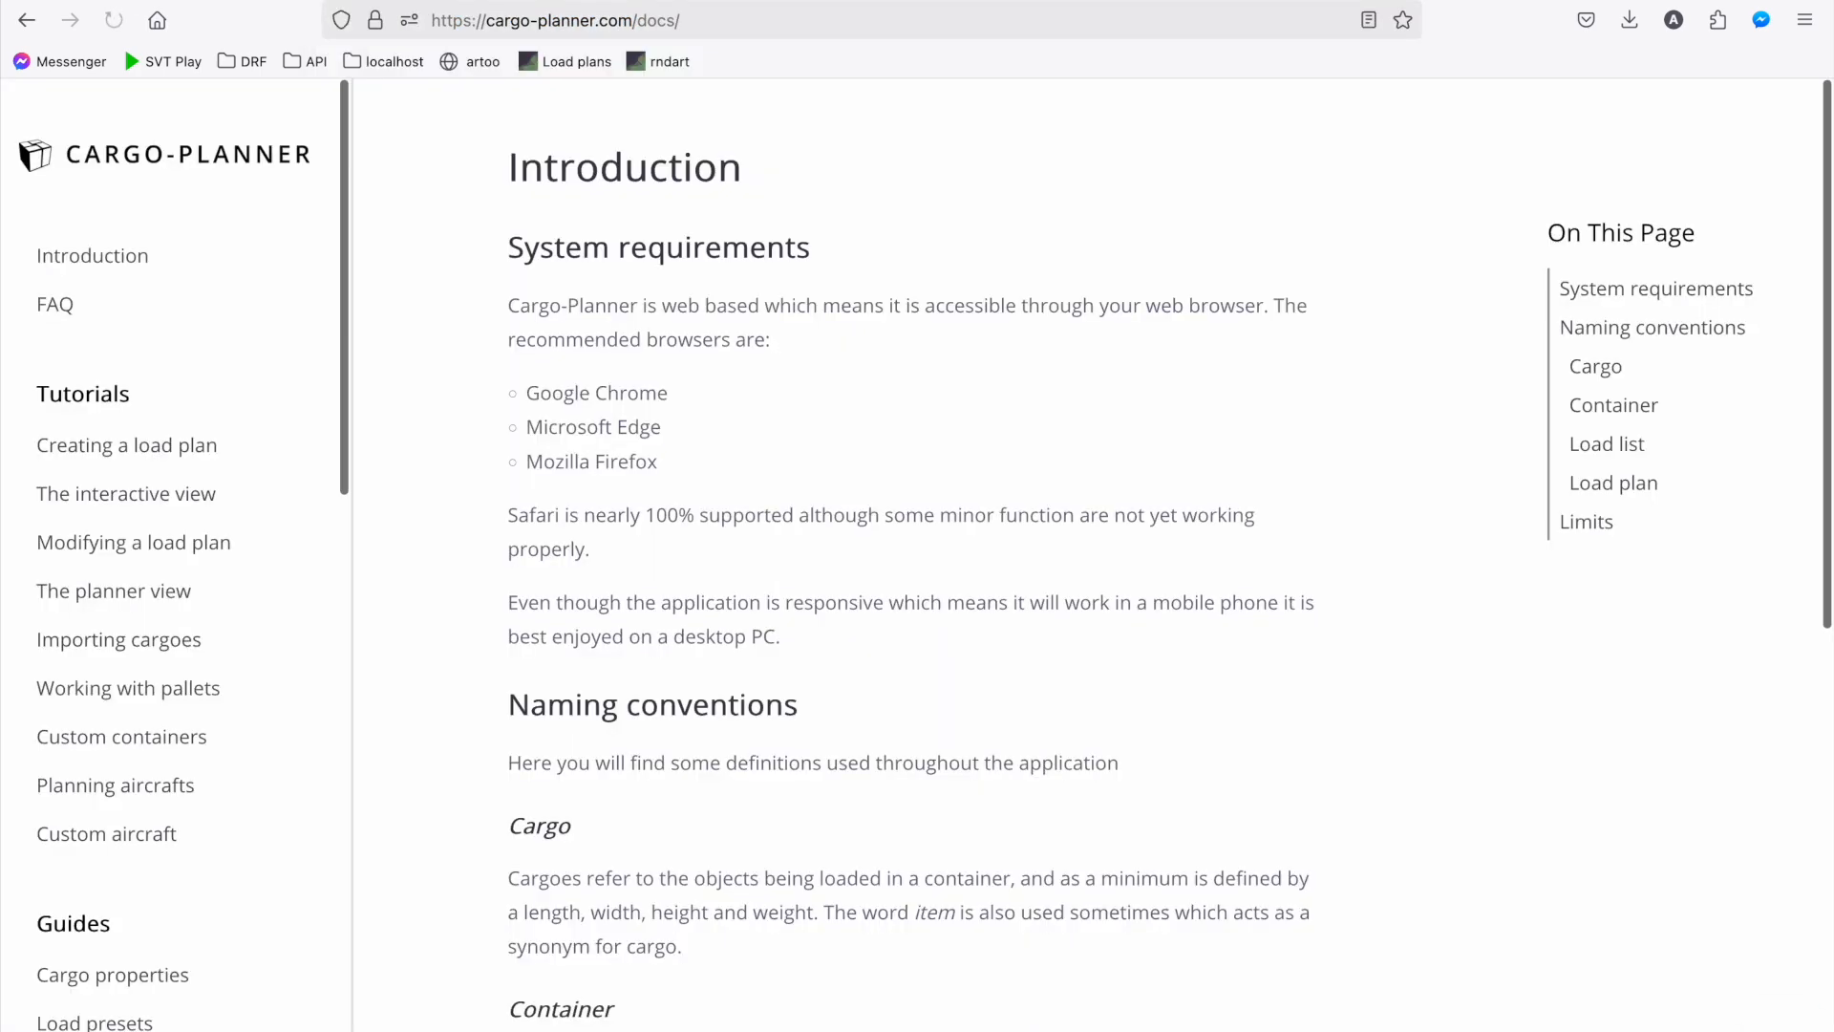
# Open the trial sign-up page at cargo-planner.com/register/ in another new browser tab
pyautogui.hotkey('ctrl', 't')
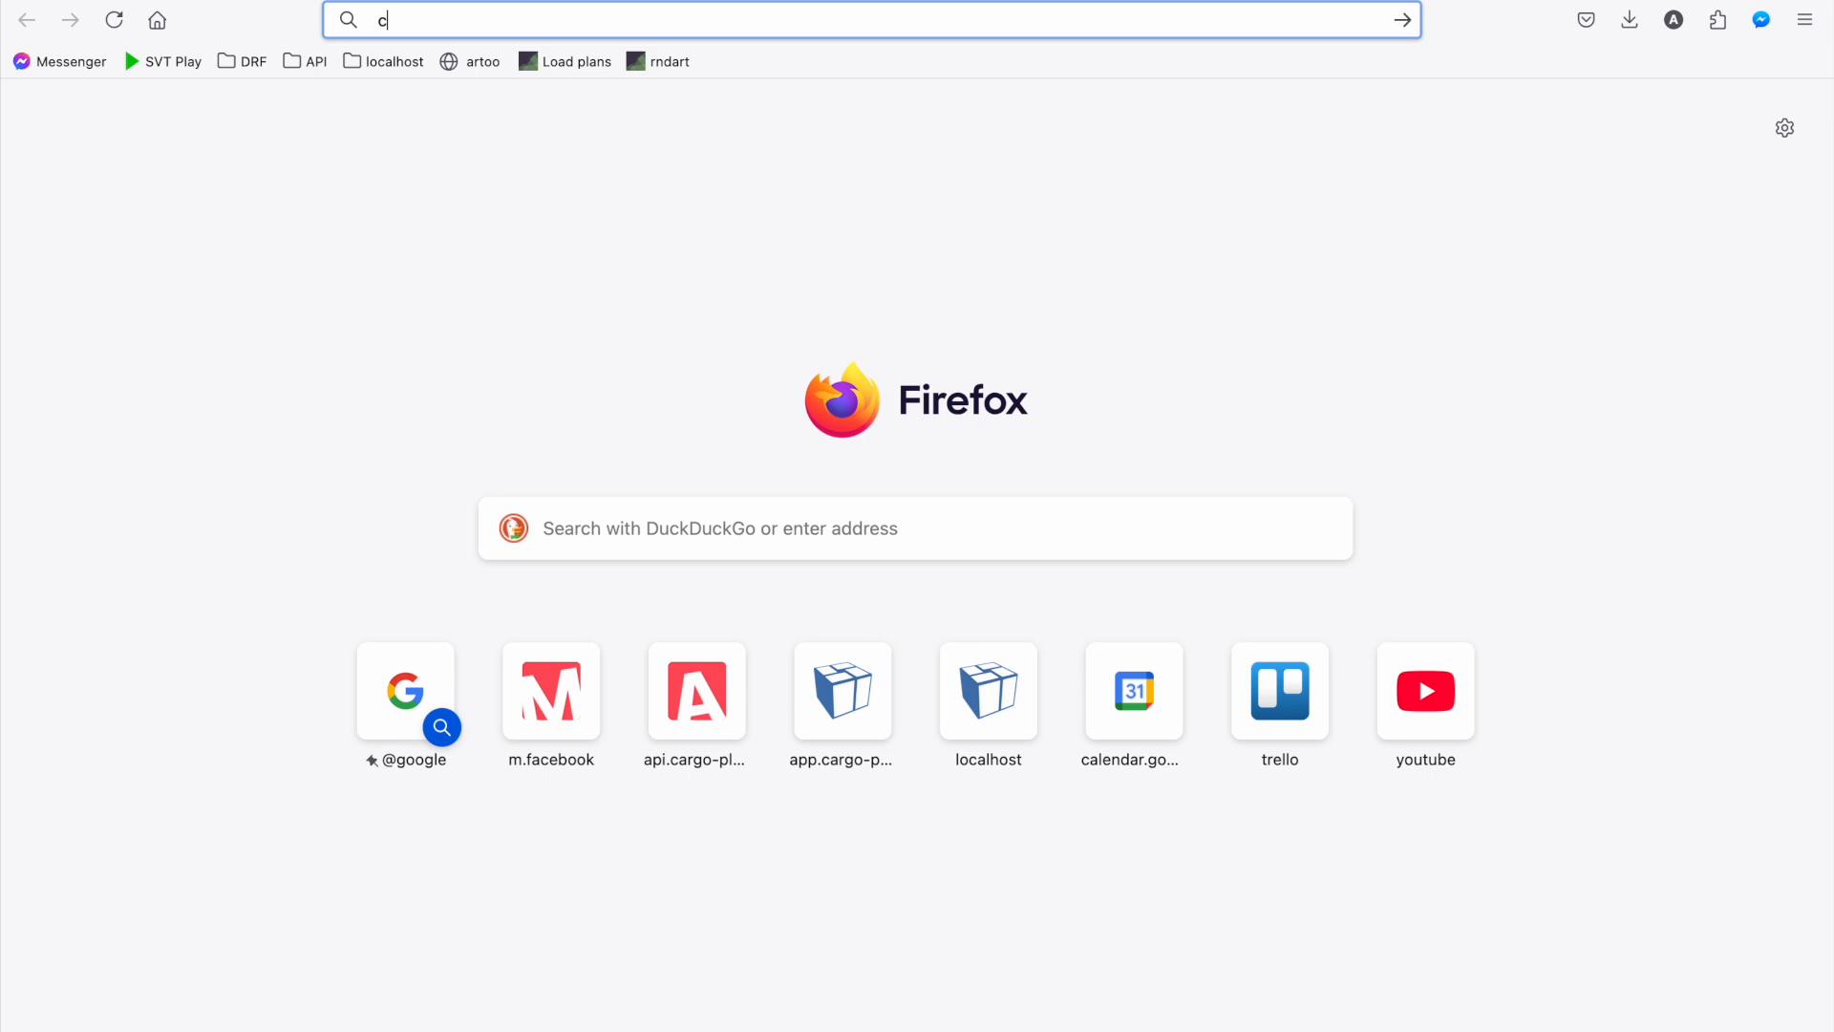
pyautogui.write('cargo-planner.com/reg')
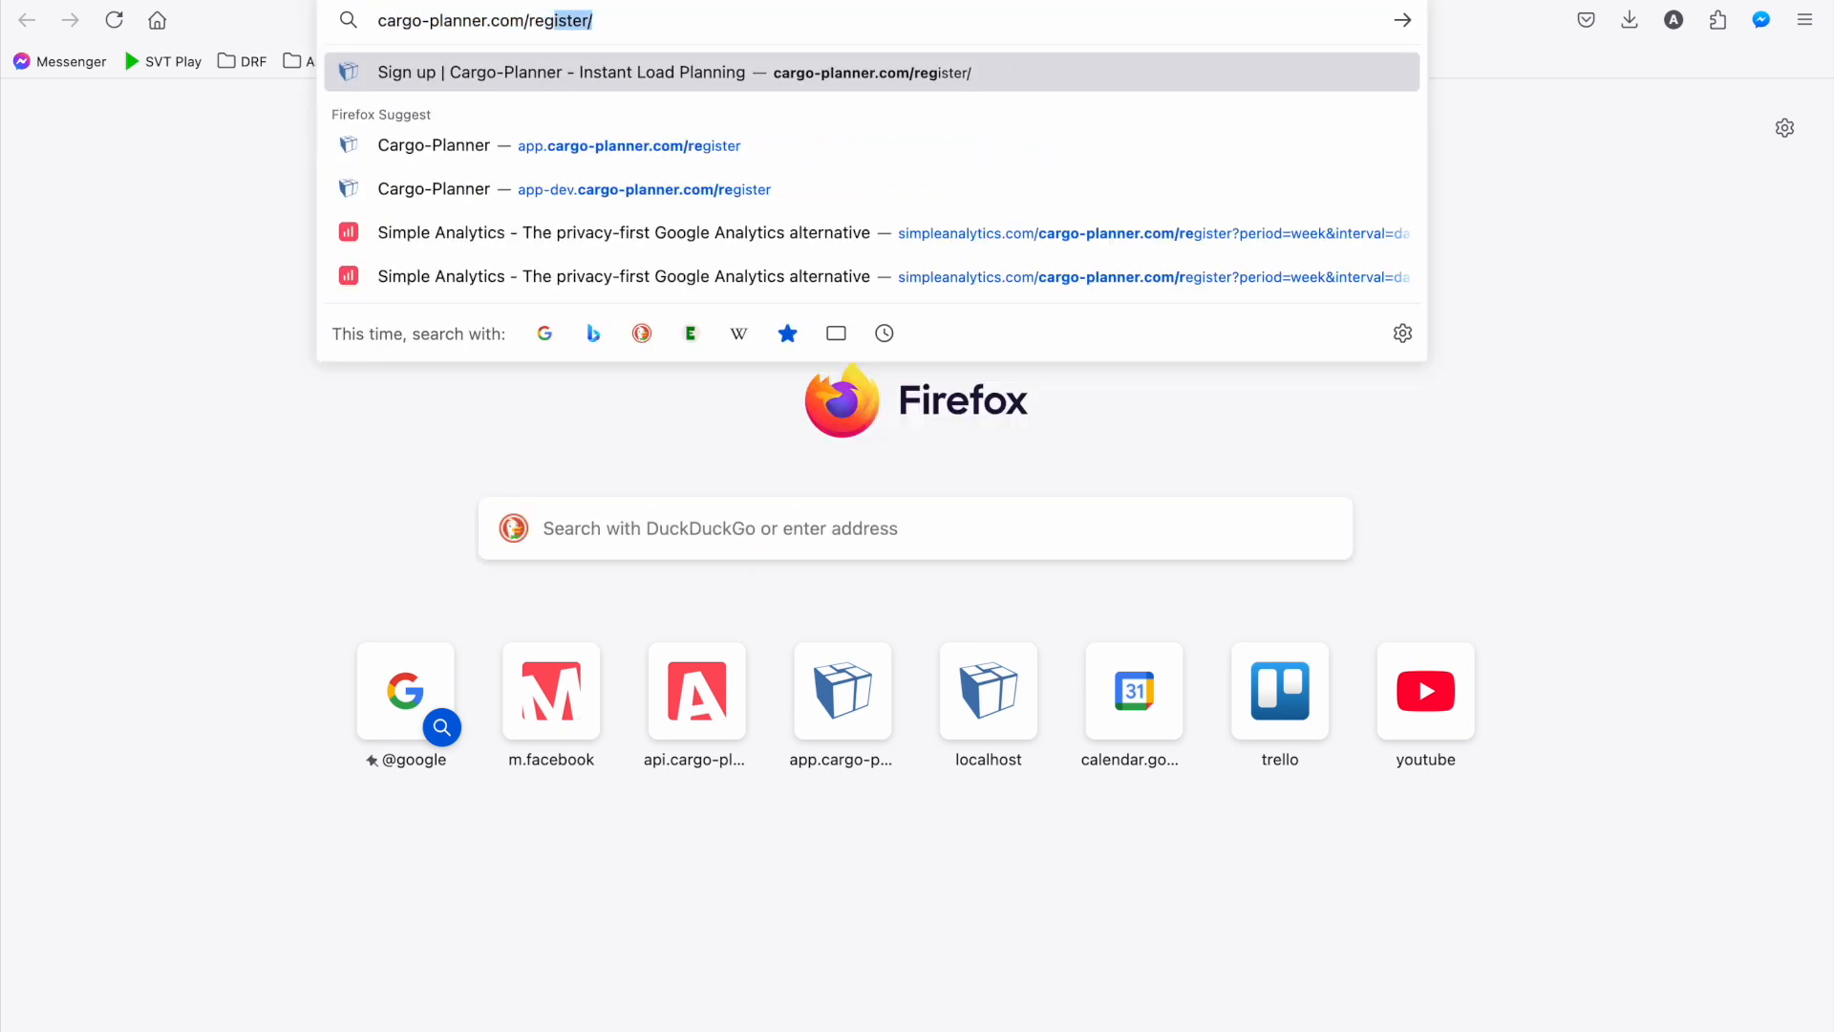
pyautogui.press('Return')
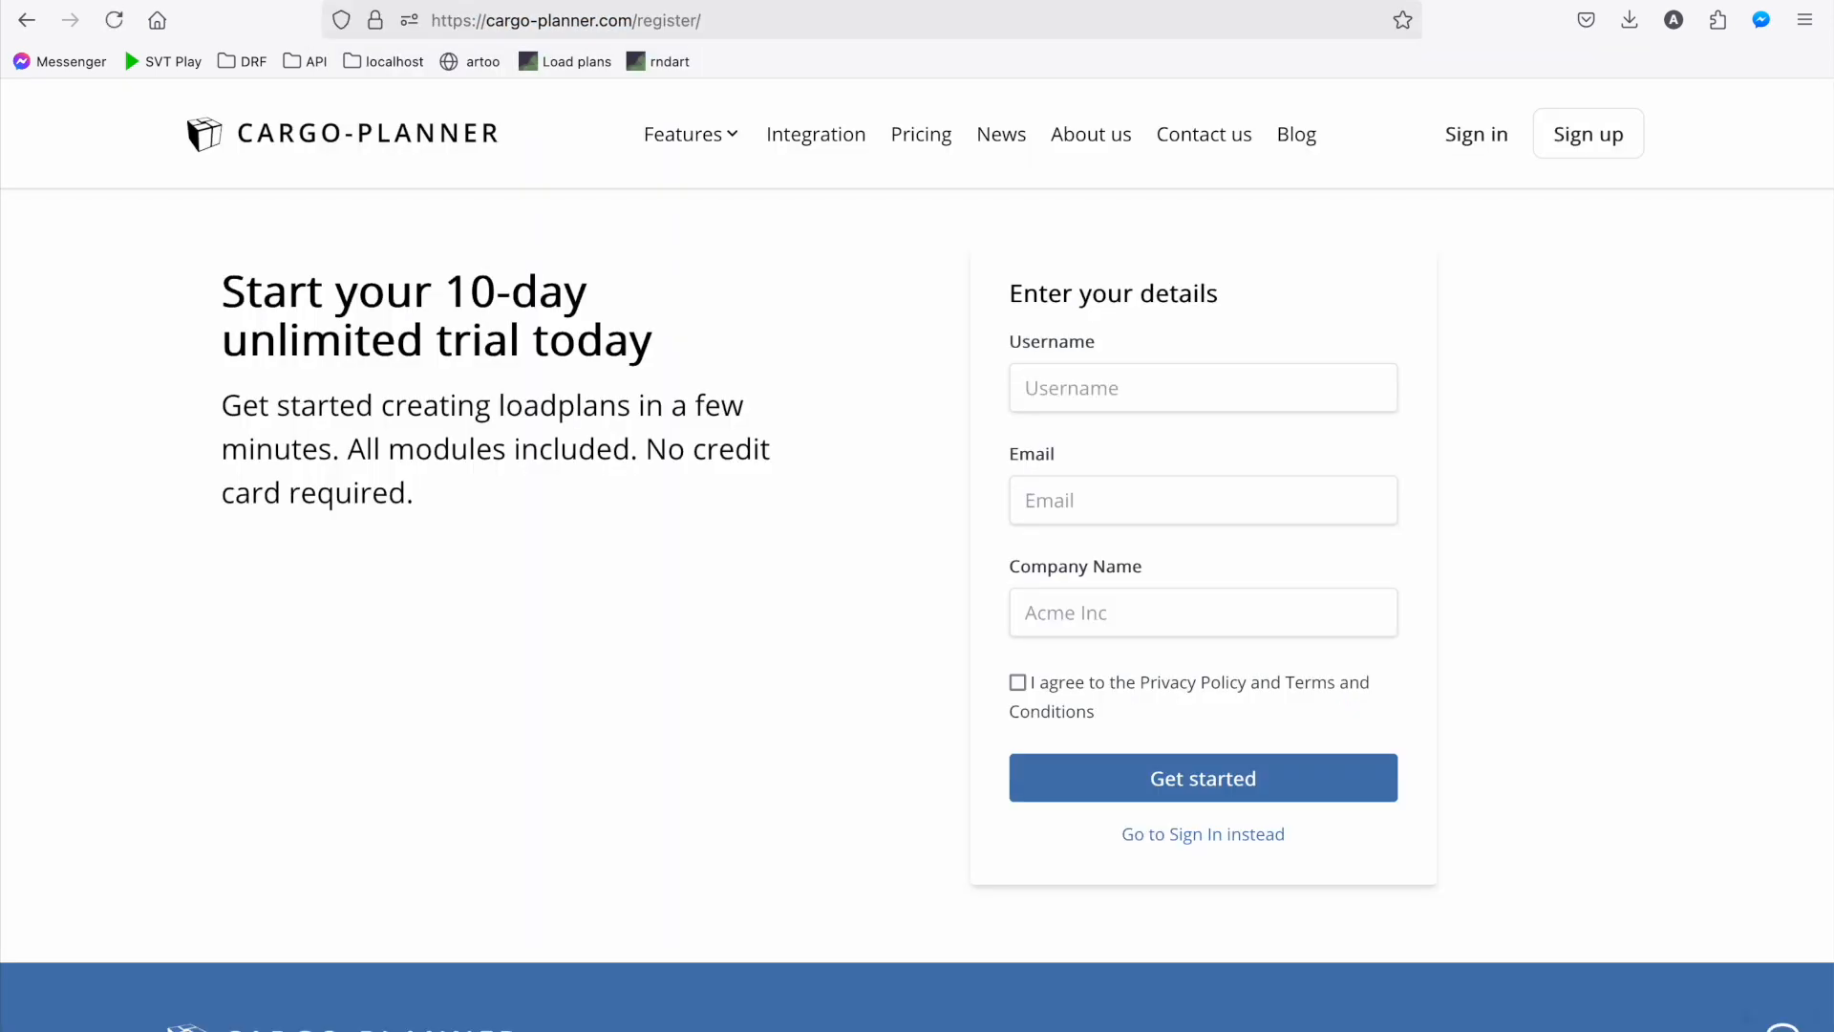